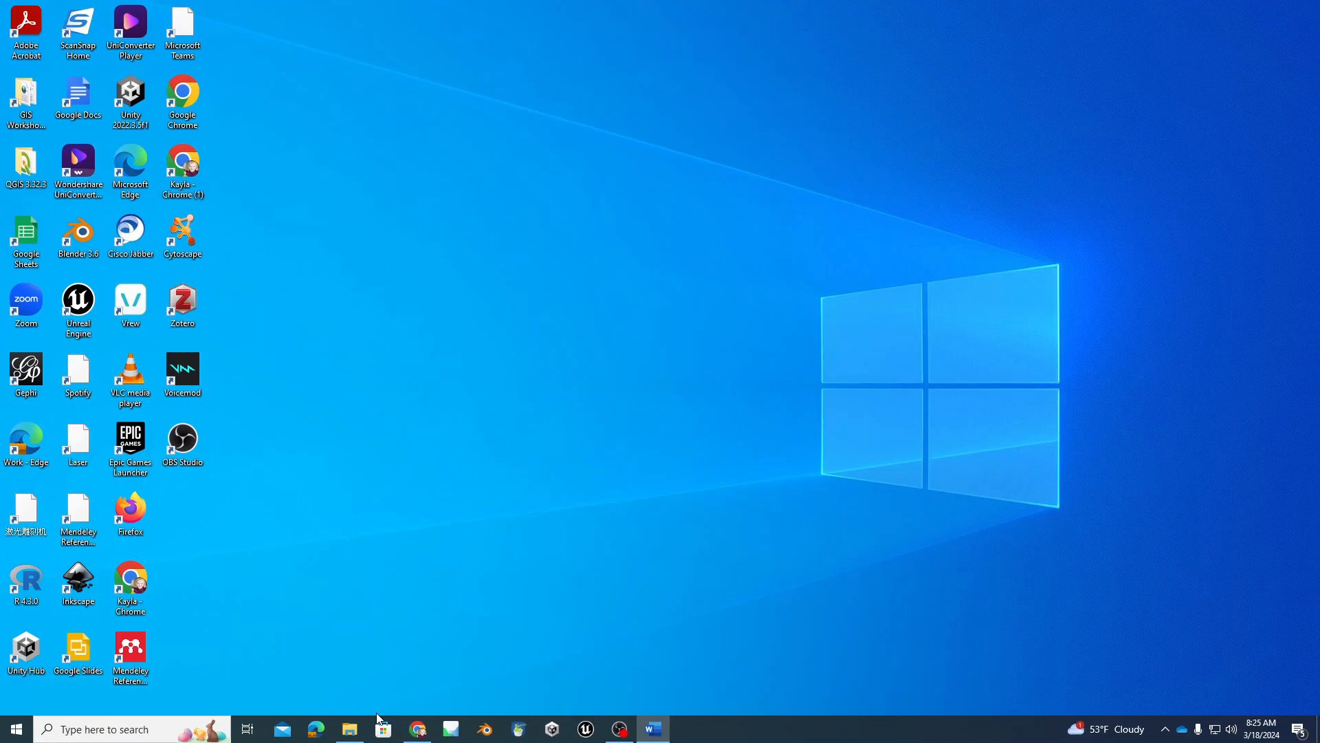
# Extract the NewData (2) zip archive in Downloads to its default destination folder.
pyautogui.moveTo(339, 733)
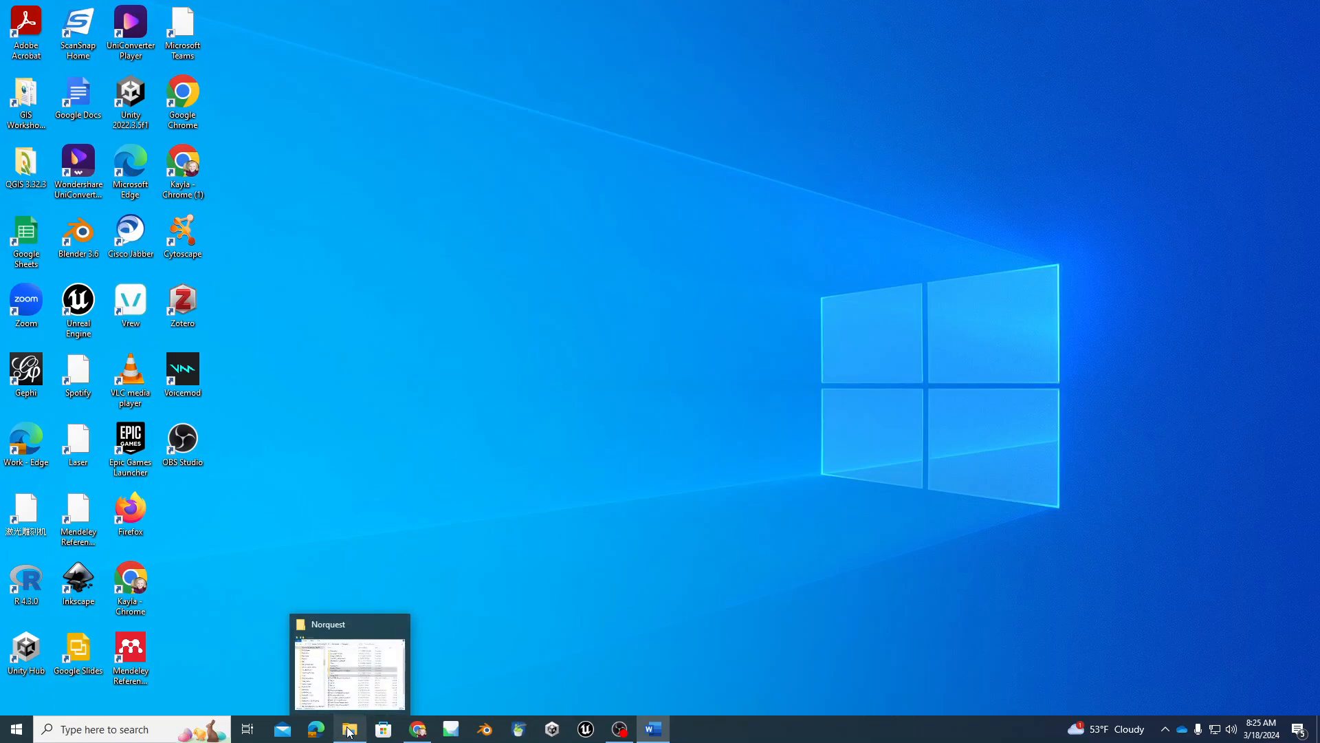
pyautogui.click(361, 662)
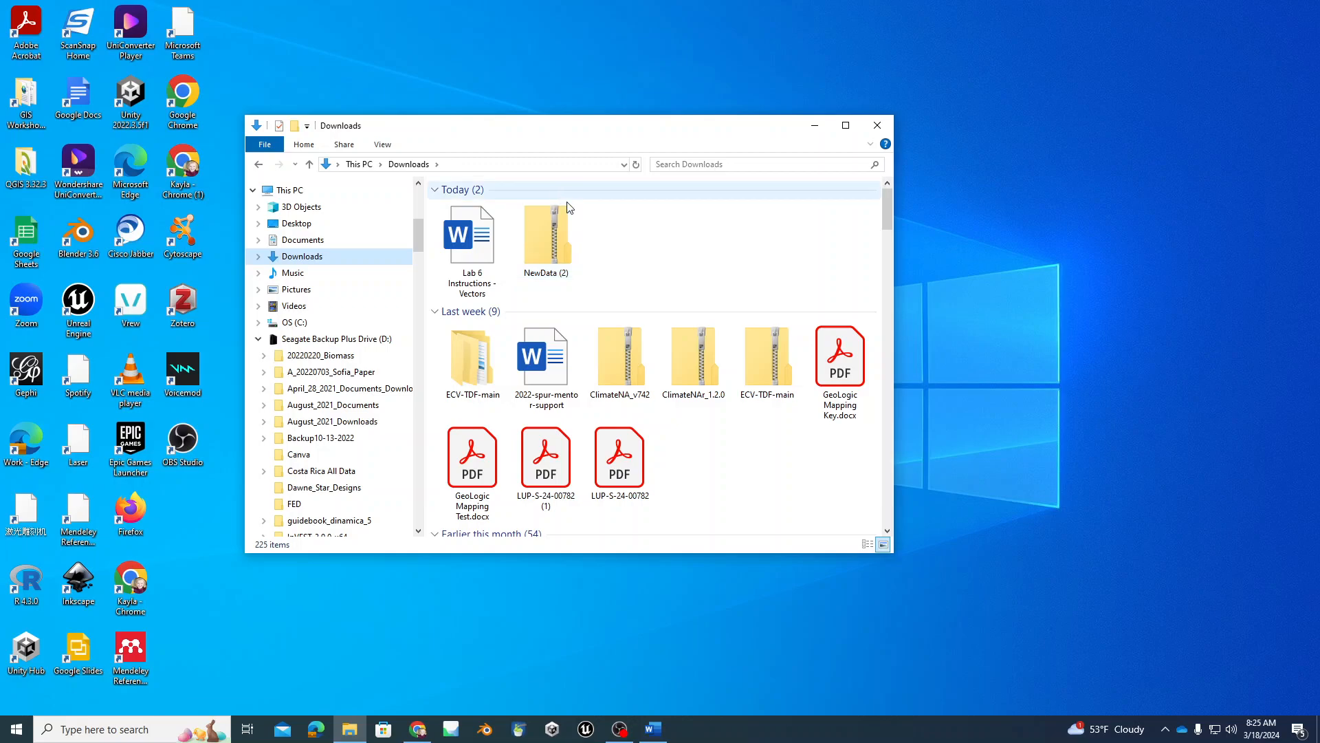
pyautogui.rightClick(531, 258)
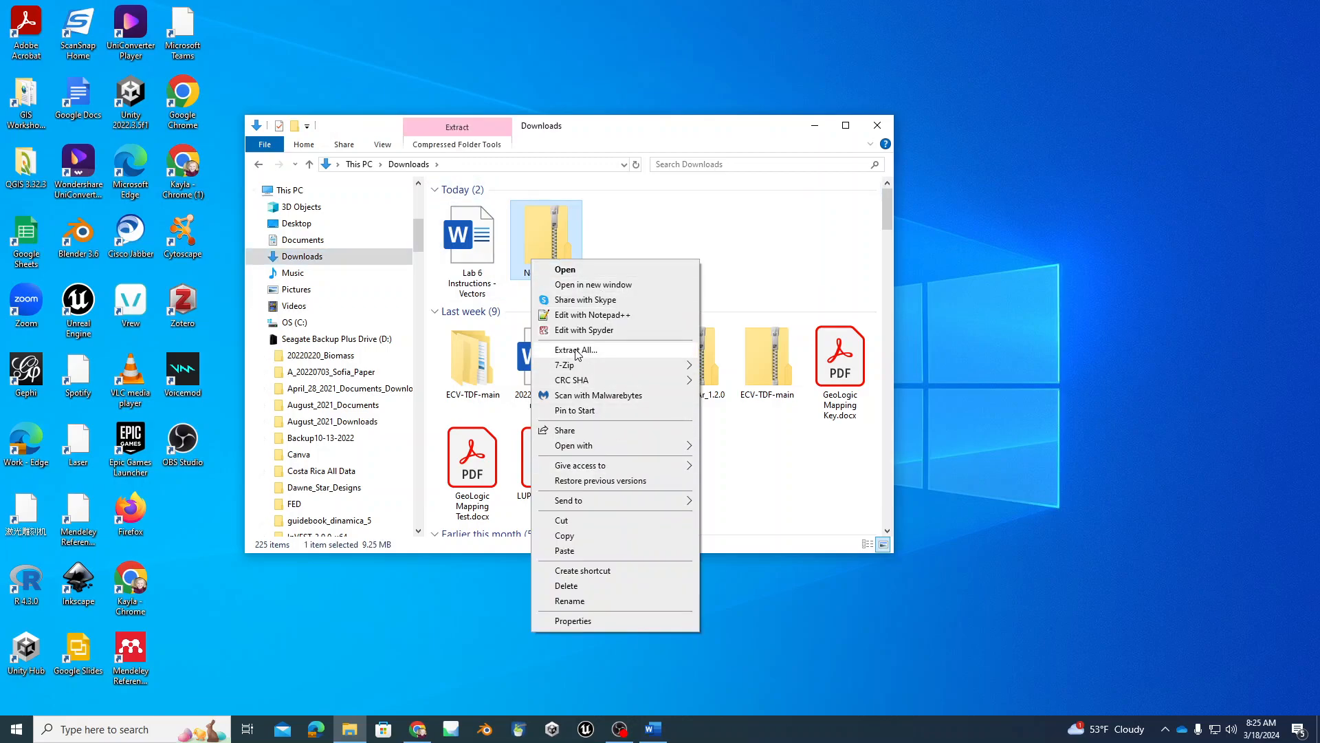
pyautogui.click(576, 351)
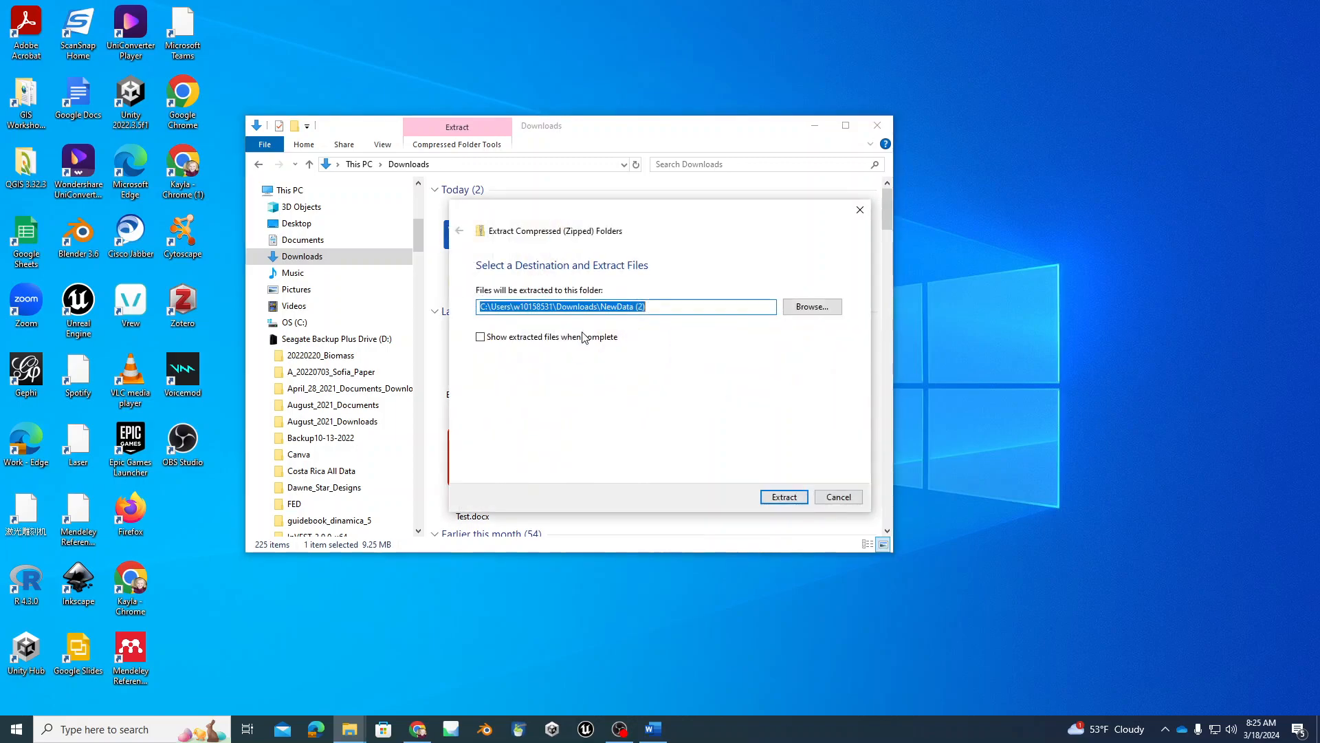
pyautogui.click(783, 499)
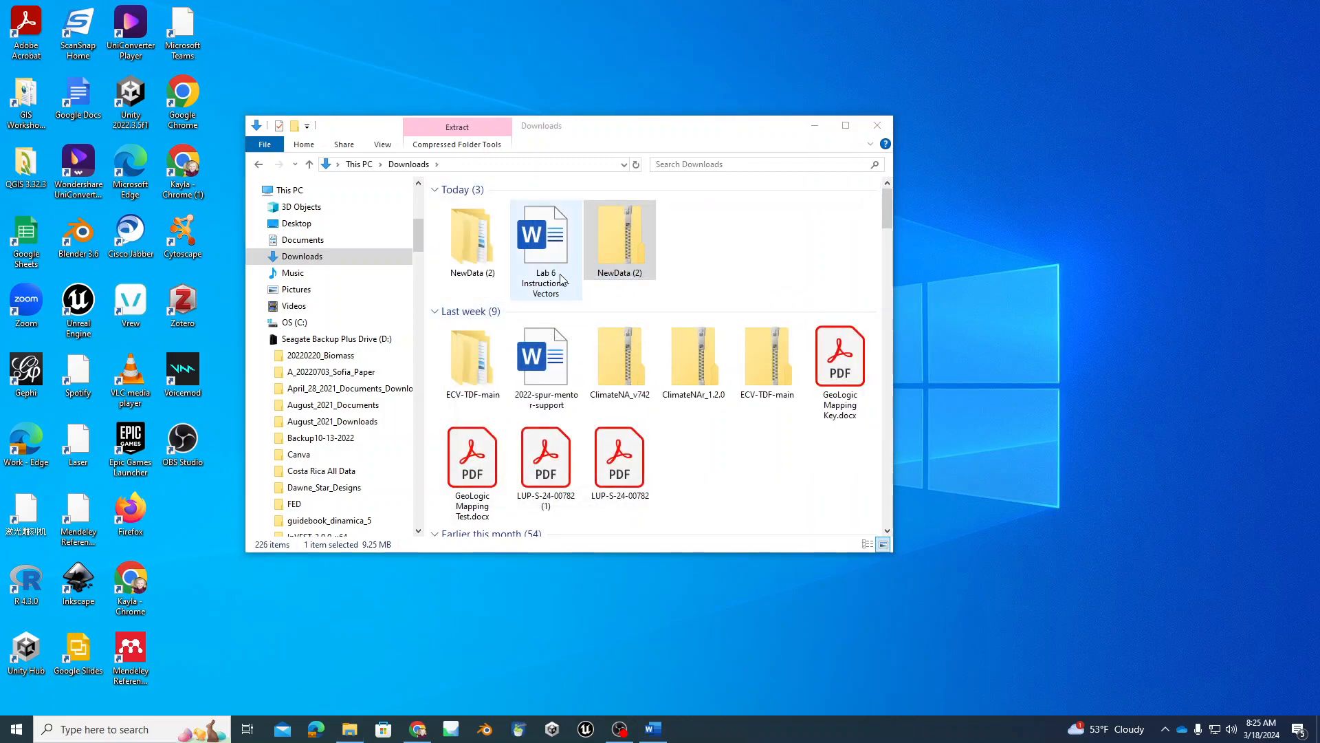
# Open the extracted NewData (2) folder and its NewData subfolder, and look through the shapefile components inside.
pyautogui.doubleClick(460, 225)
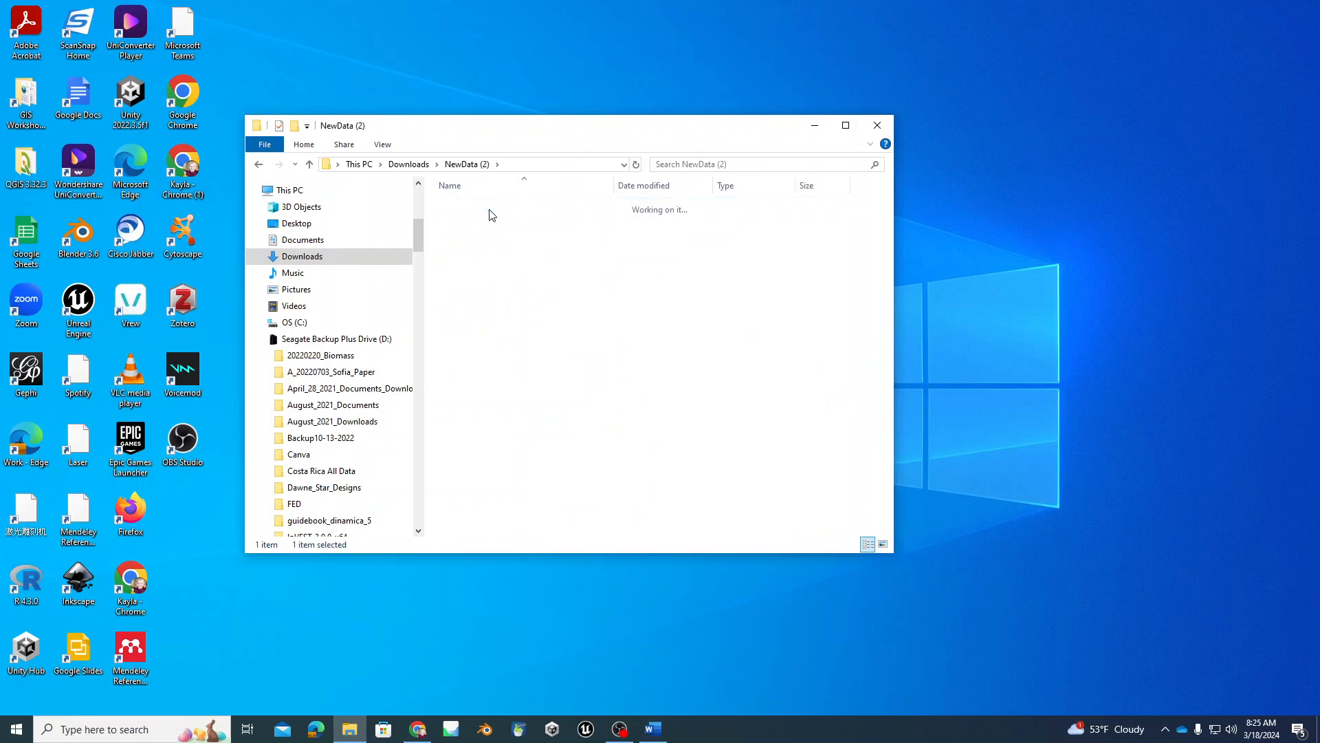
pyautogui.doubleClick(489, 207)
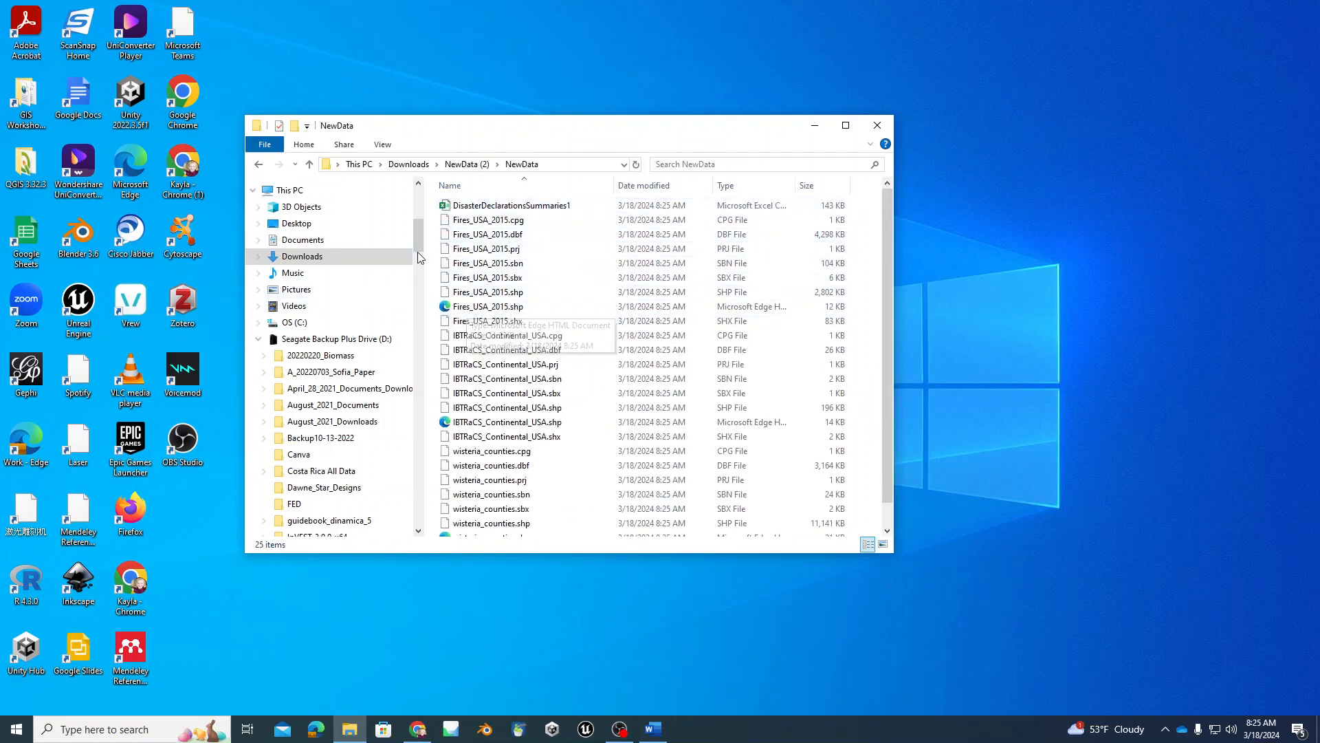
pyautogui.scroll(-1, 473, 337)
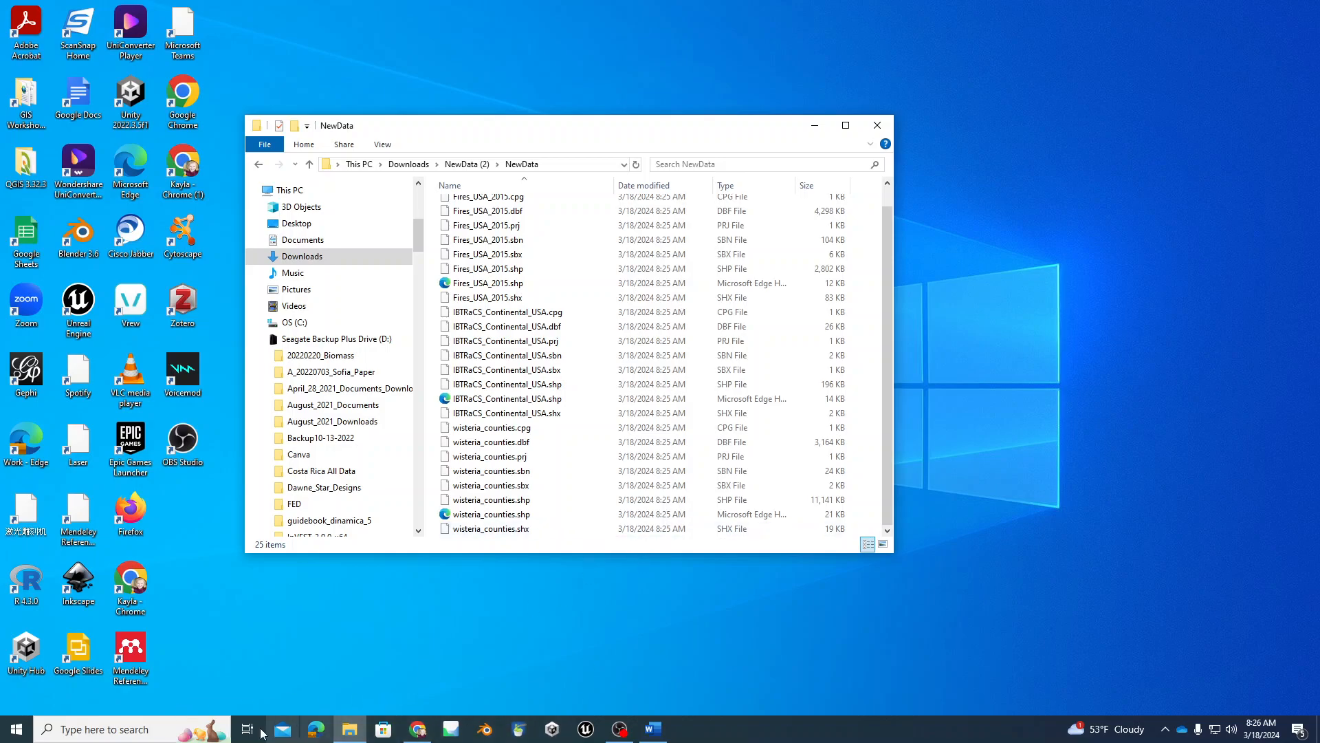
# Launch ArcGIS Pro, moving the NewData folder window aside, and start a new project from the Map template.
pyautogui.click(75, 733)
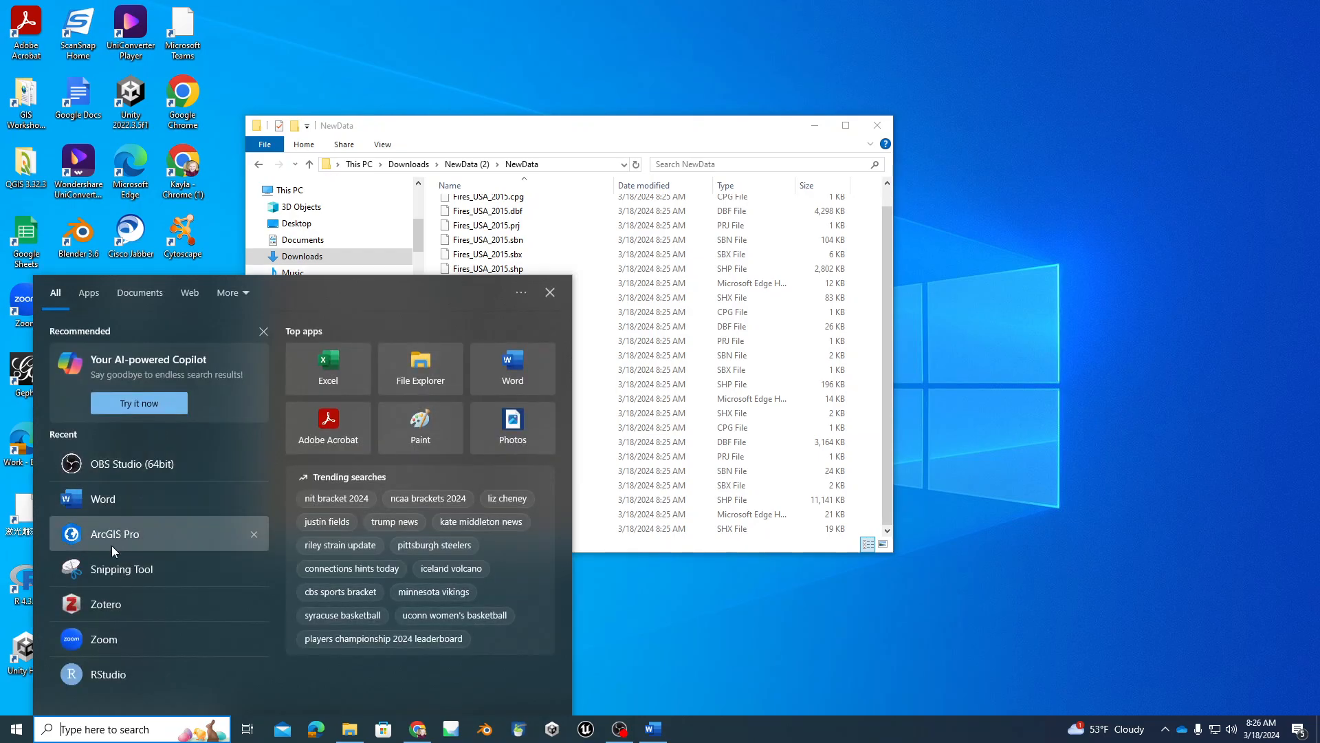
pyautogui.click(115, 533)
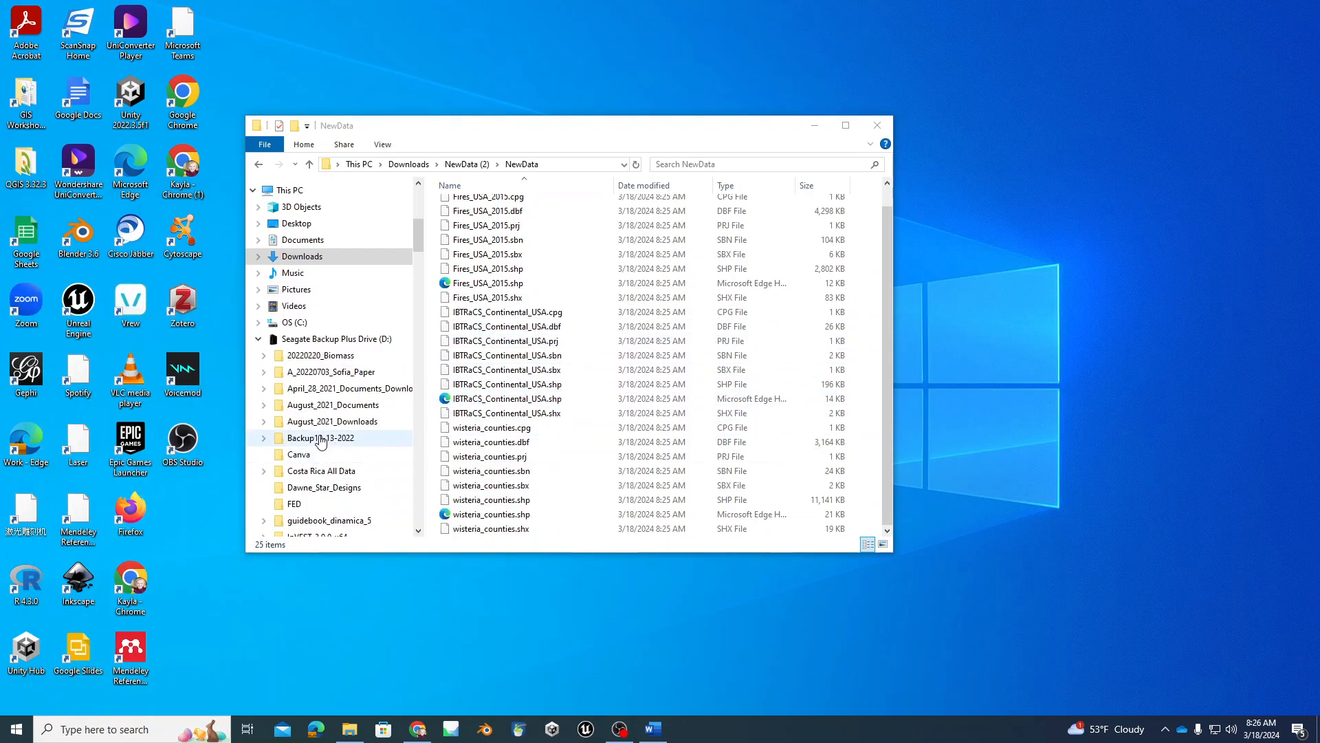
pyautogui.moveTo(506, 136); pyautogui.dragTo(887, 110)
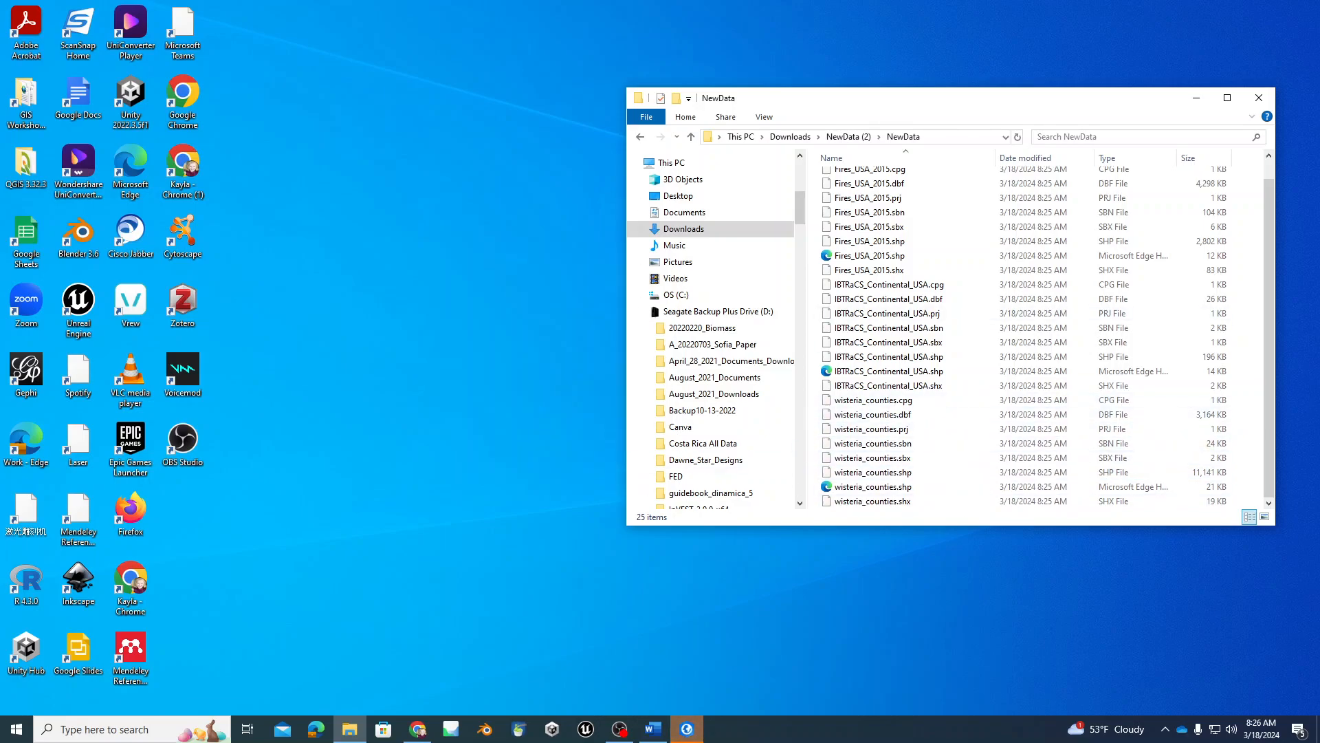
pyautogui.scroll(1, 887, 292)
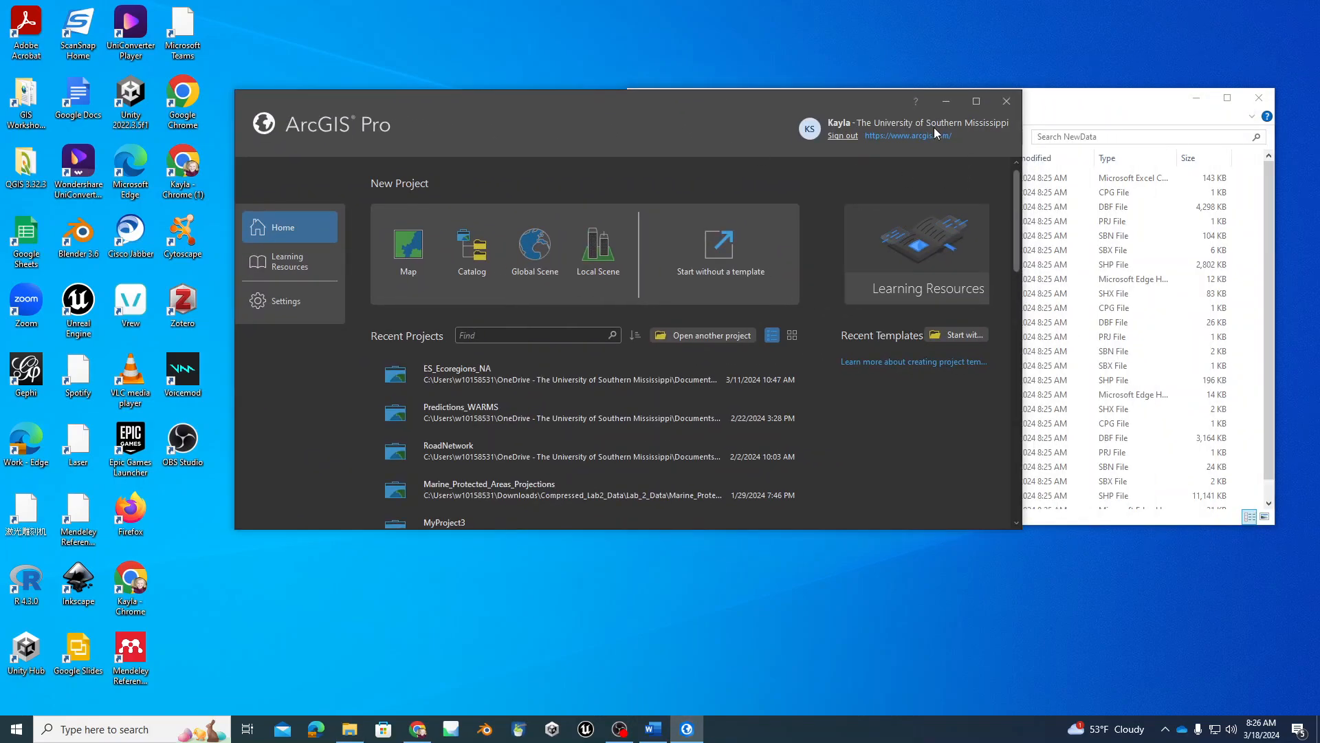
pyautogui.click(976, 101)
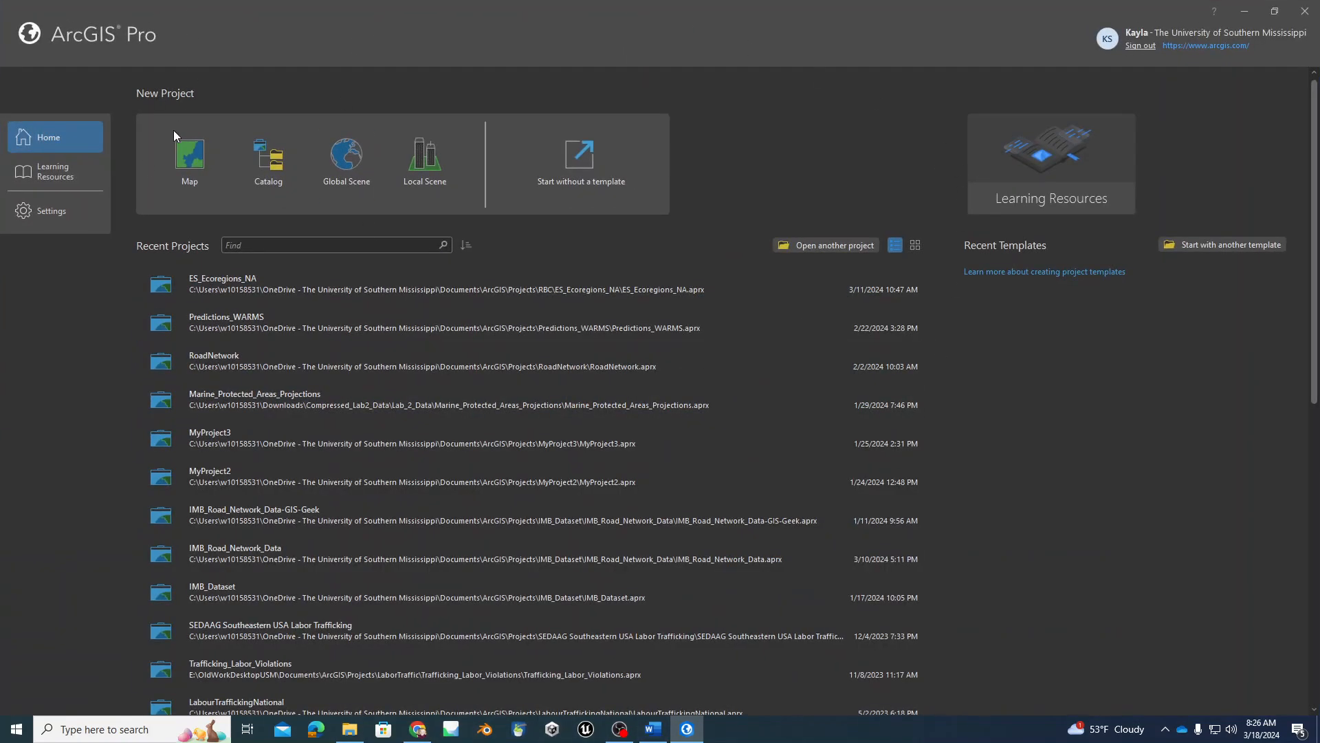
pyautogui.click(196, 171)
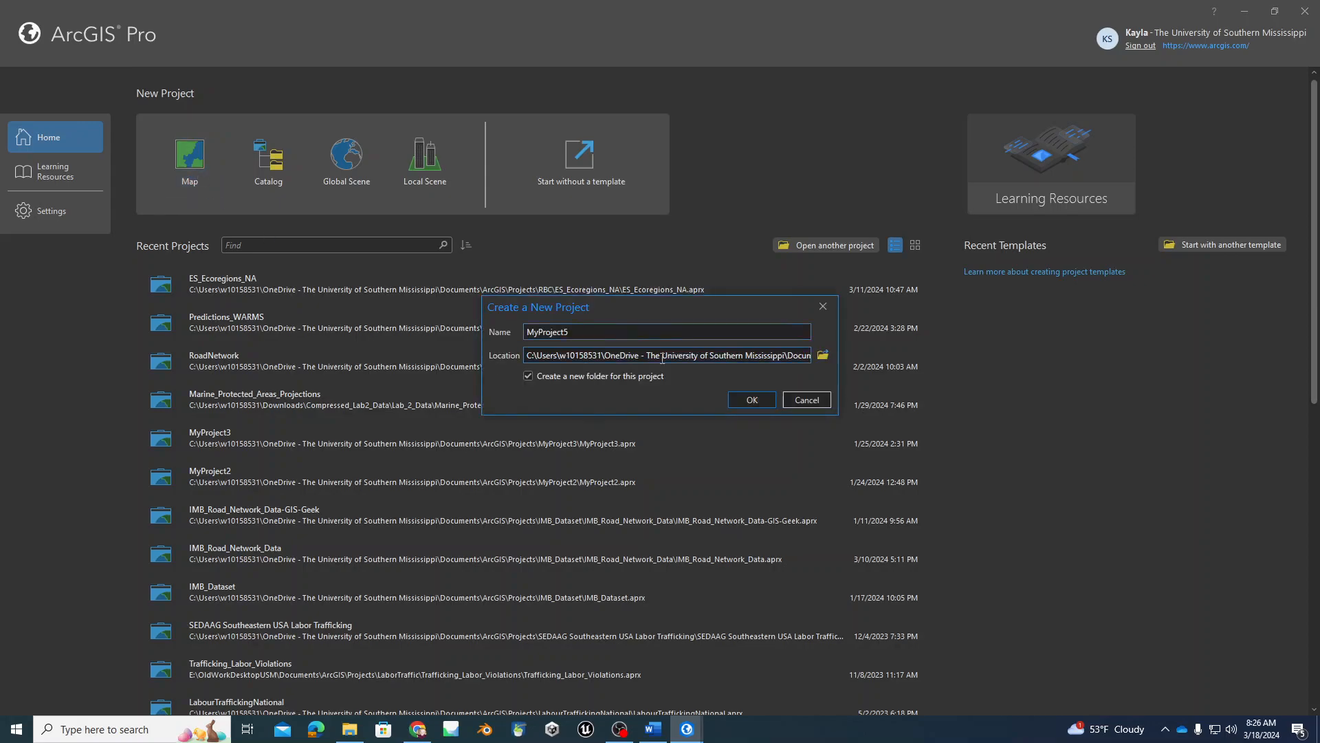
pyautogui.moveTo(533, 355); pyautogui.dragTo(845, 352)
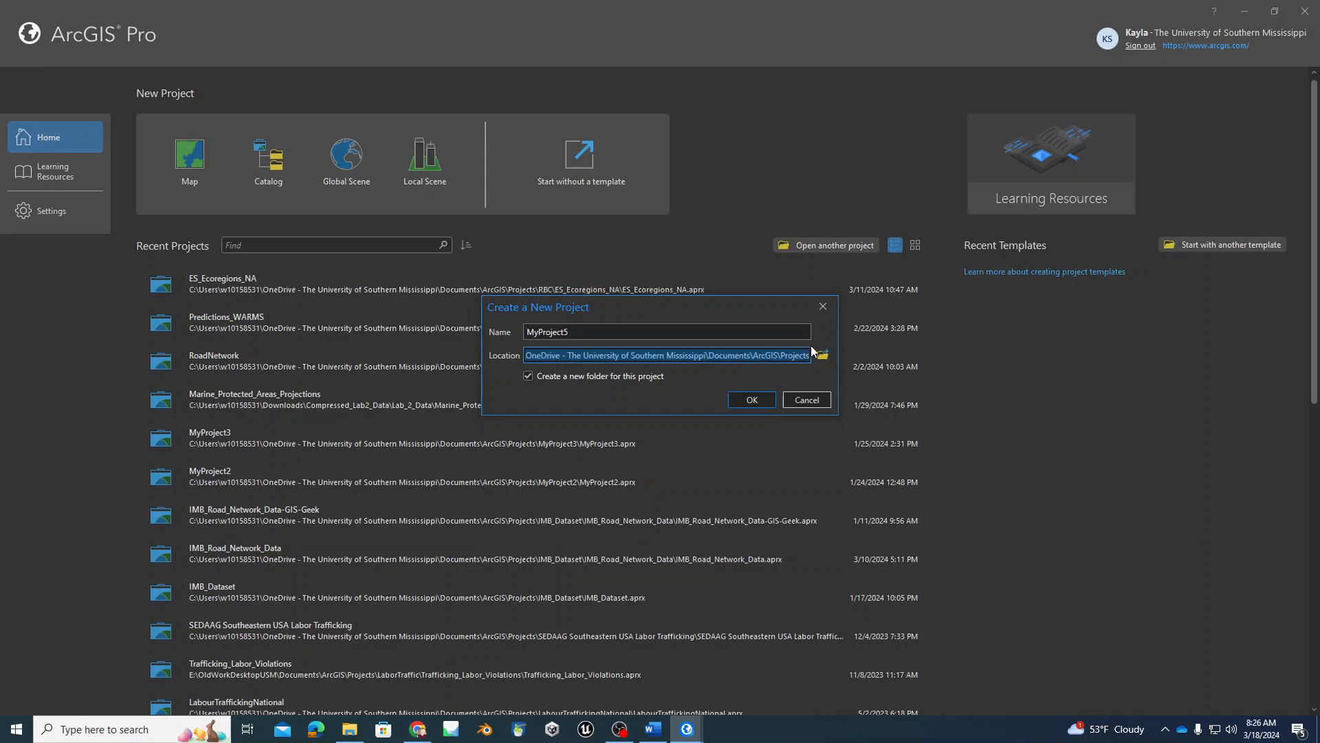
pyautogui.click(714, 356)
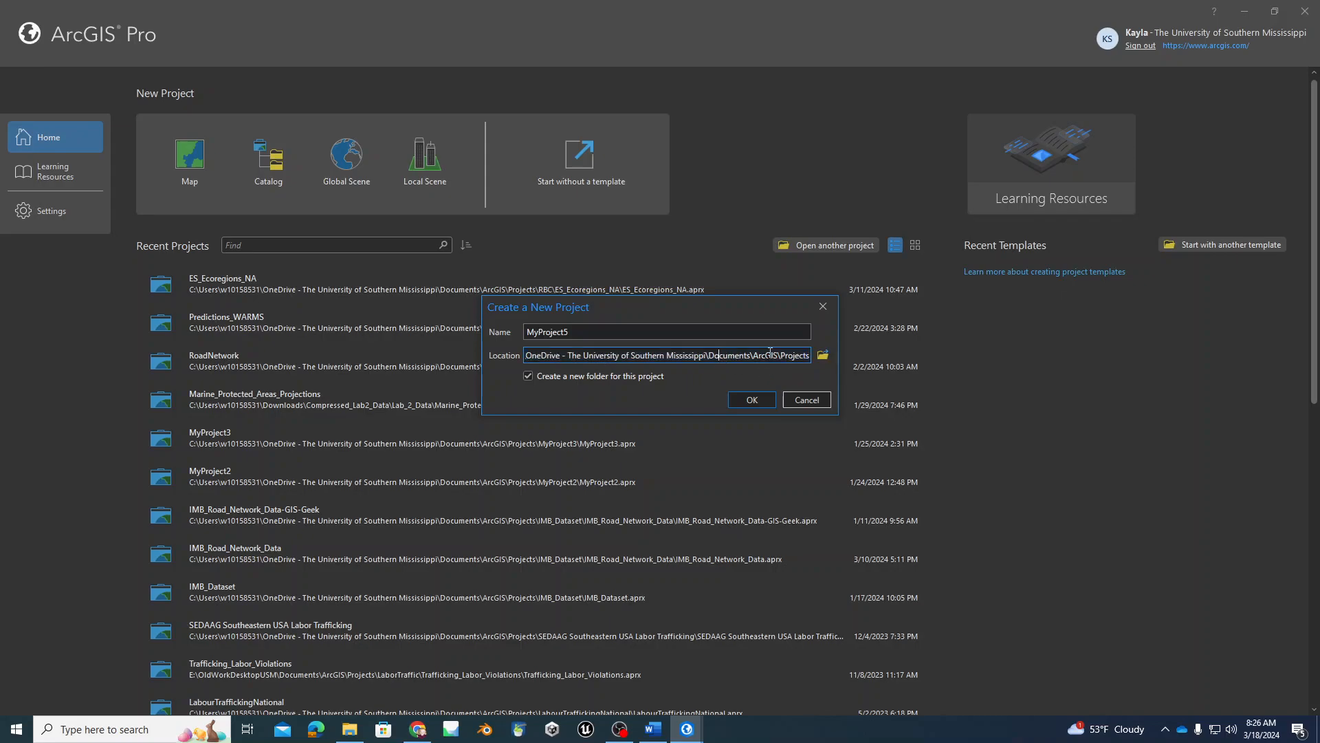
pyautogui.click(823, 356)
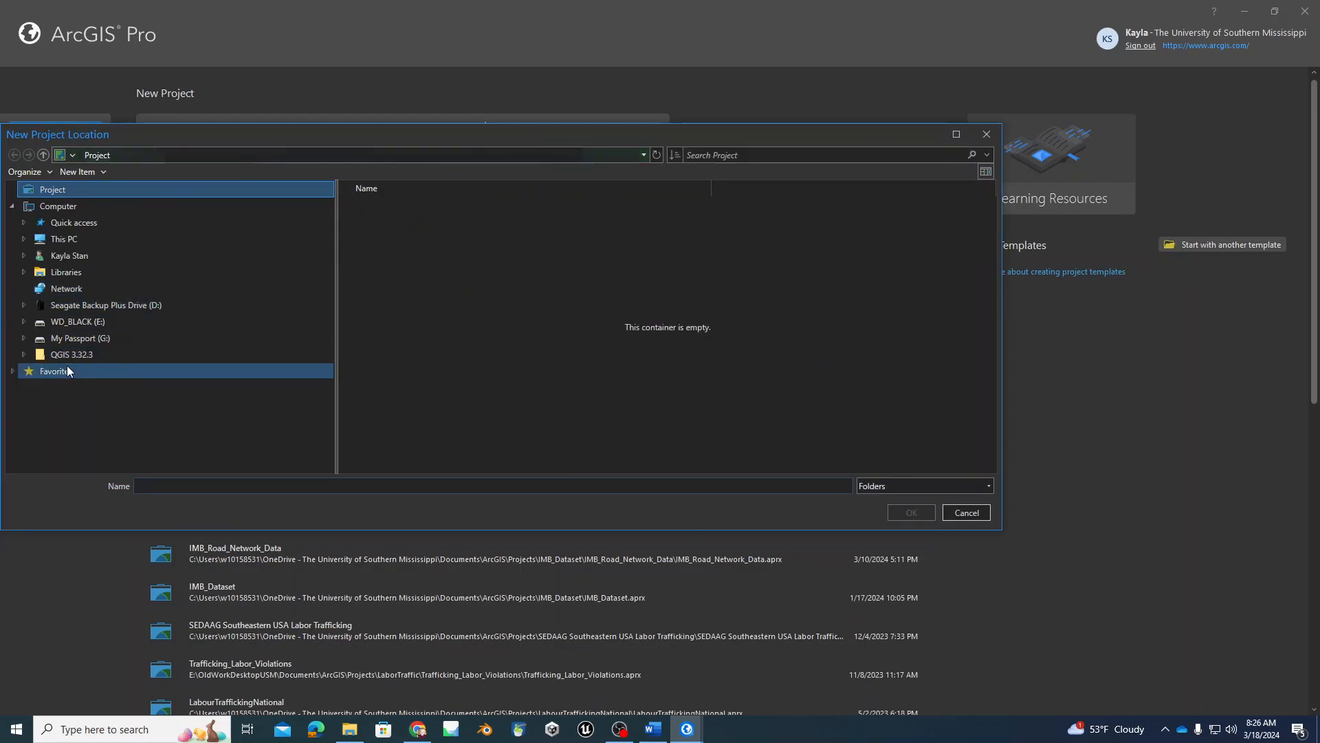
pyautogui.click(58, 273)
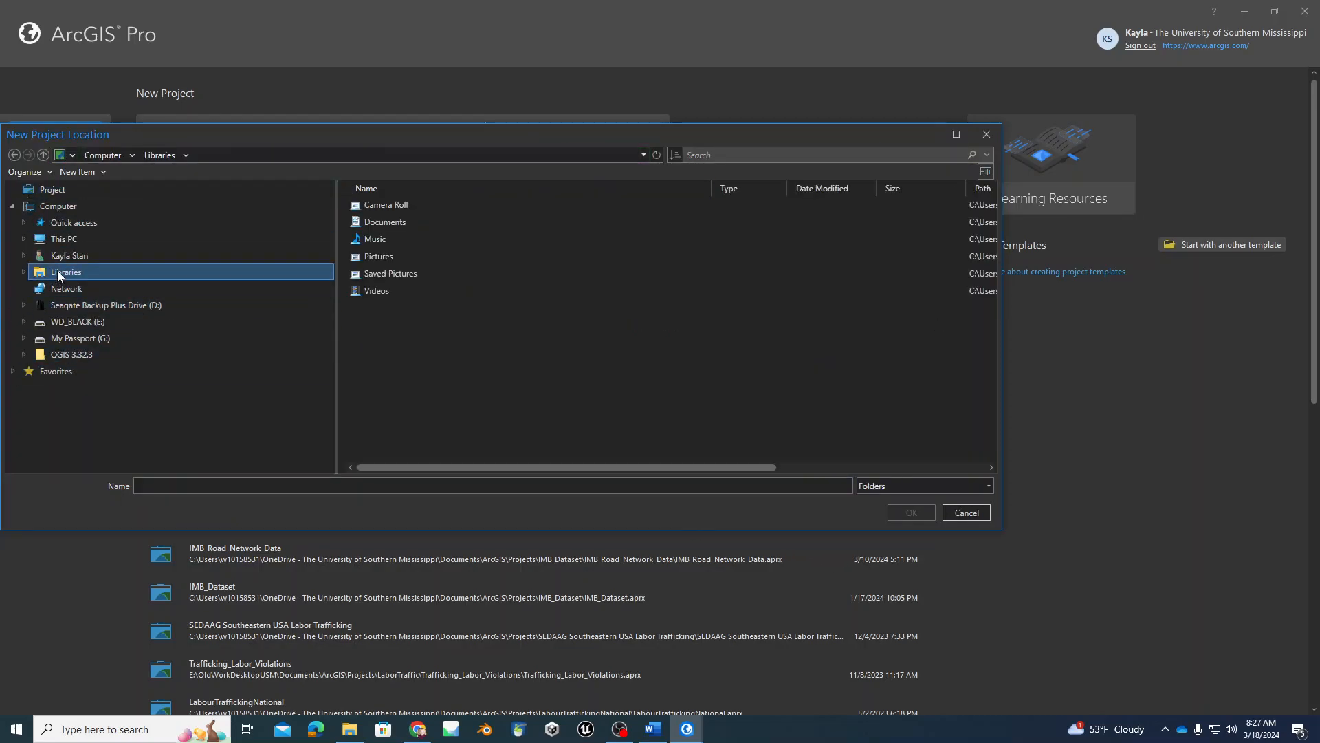
pyautogui.doubleClick(386, 221)
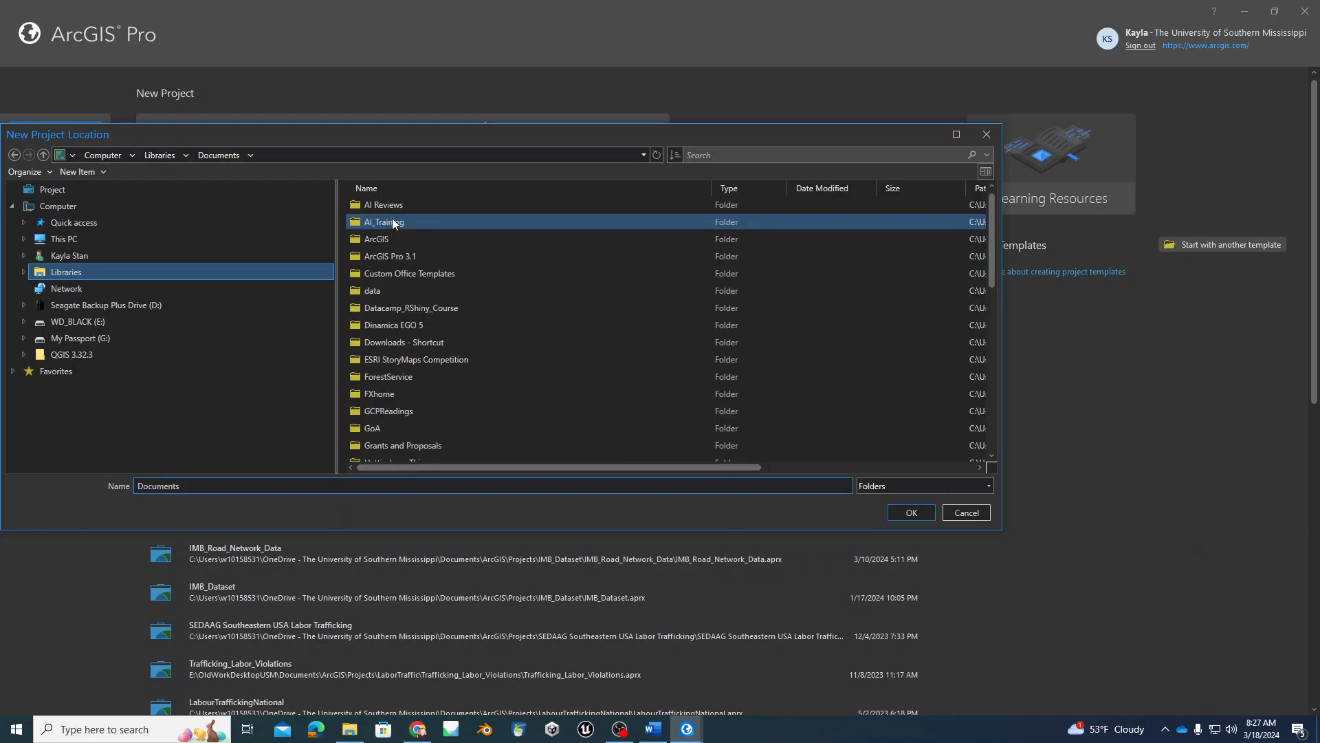
pyautogui.click(86, 238)
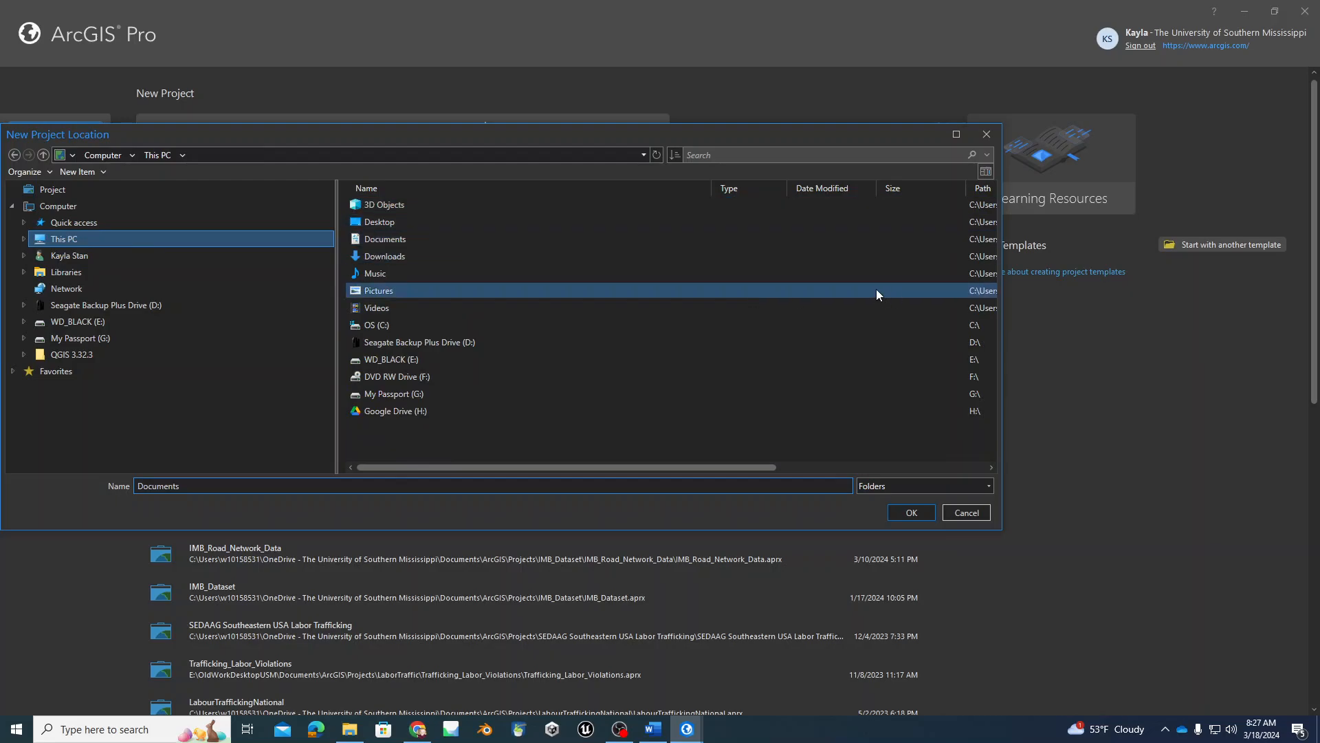
pyautogui.click(988, 135)
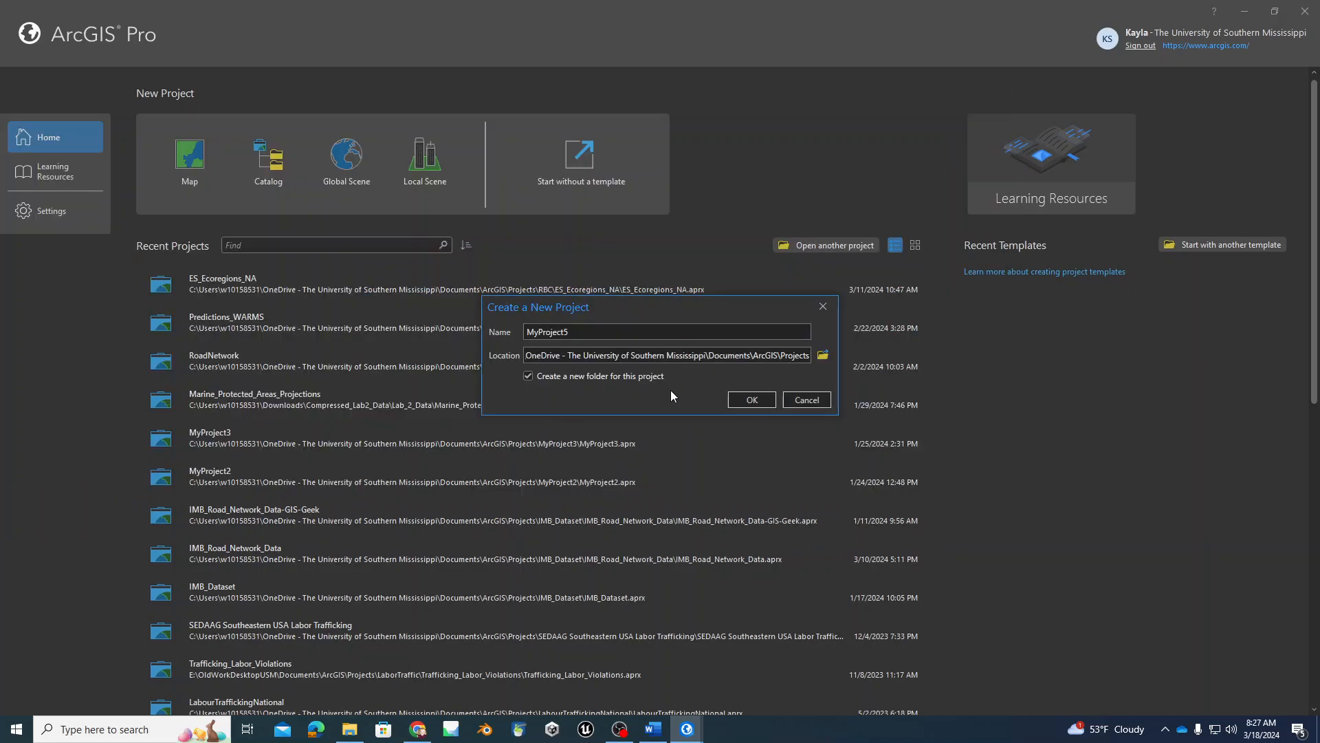
# Name the new project Lab_6_Vectors and create it in the default ArcGIS Projects location.
pyautogui.click(677, 331)
pyautogui.write('Lab_6_Vectors')
pyautogui.click(729, 405)
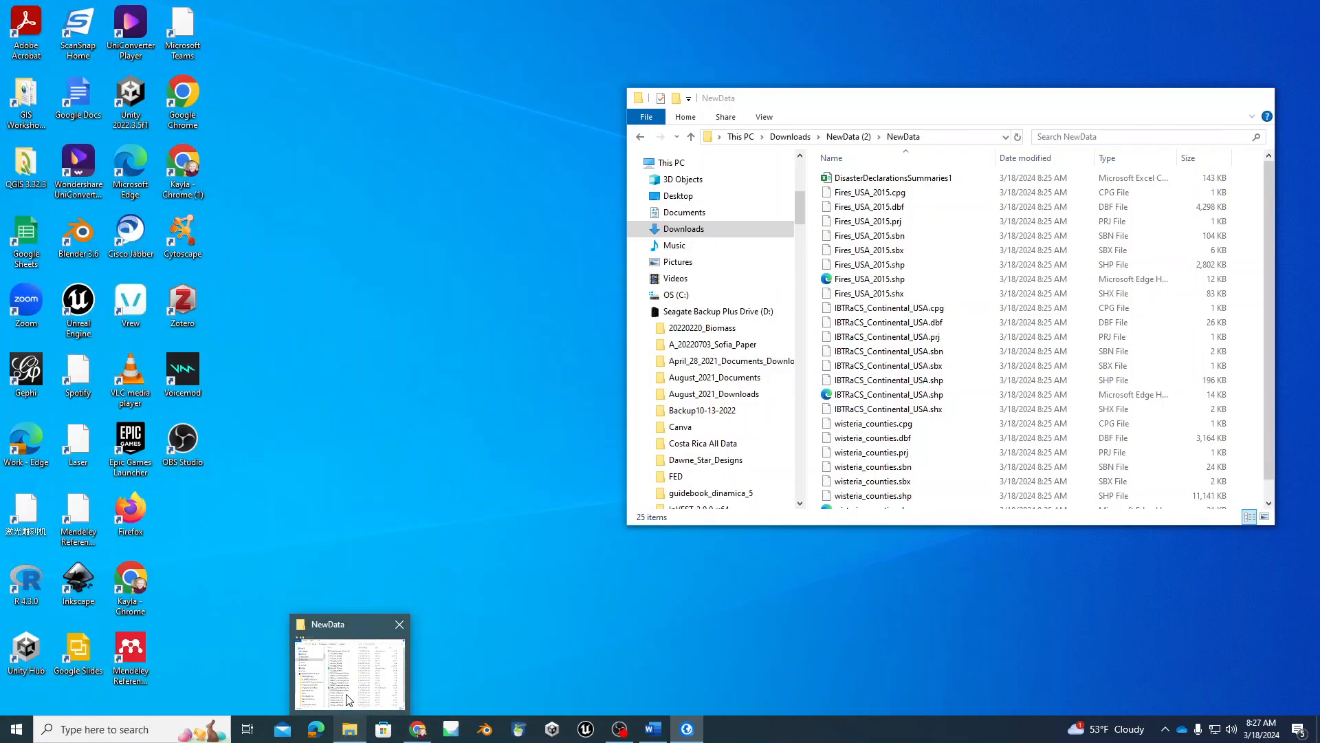
# Try to add wisteria_counties.sbx from the NewData folder to the map's contents.
pyautogui.click(348, 670)
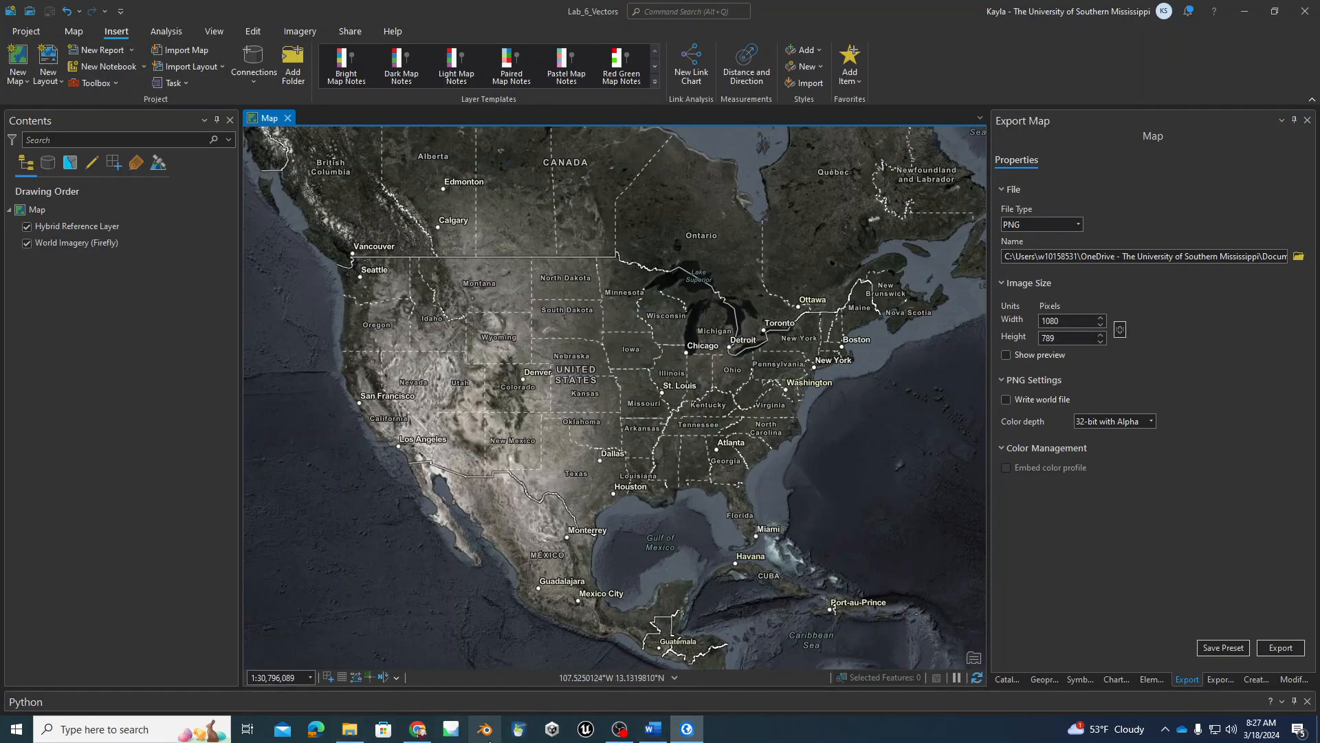
pyautogui.click(349, 729)
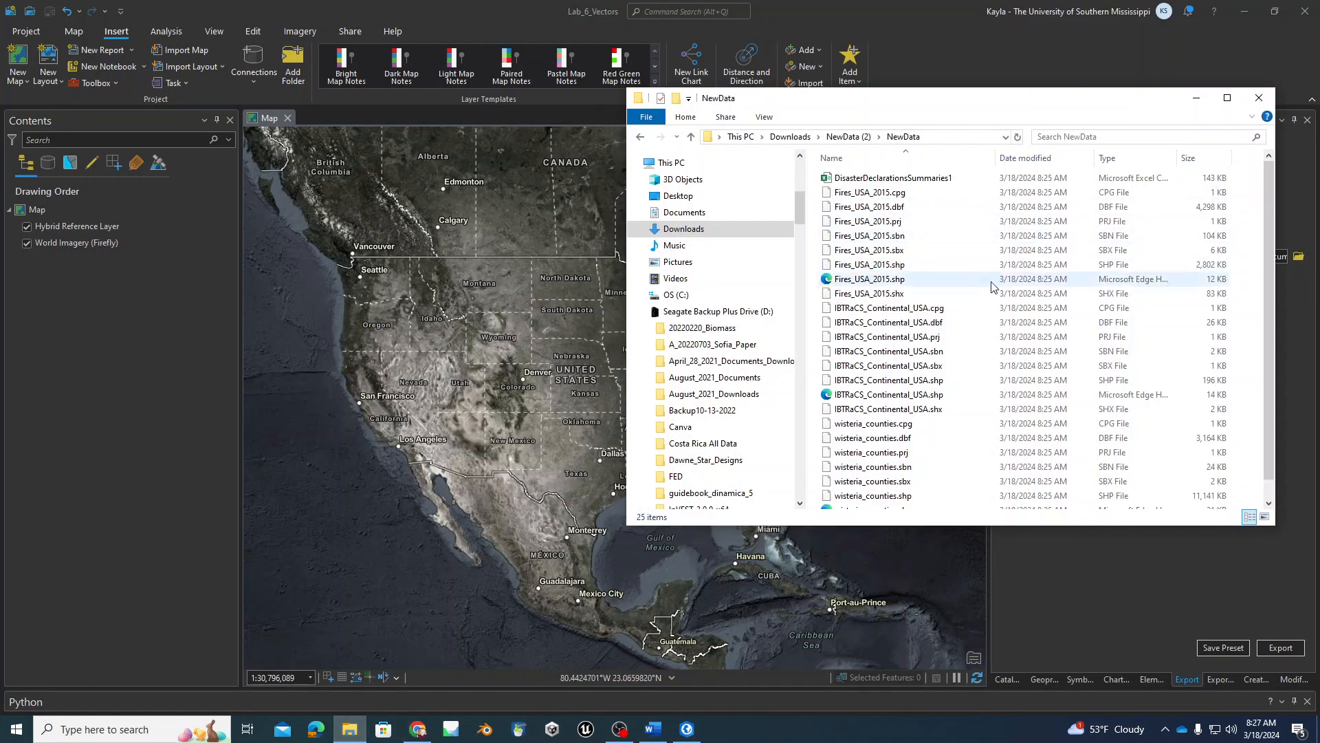
pyautogui.scroll(-1, 868, 485)
pyautogui.moveTo(868, 458); pyautogui.dragTo(295, 444)
pyautogui.moveTo(93, 223); pyautogui.dragTo(92, 222)
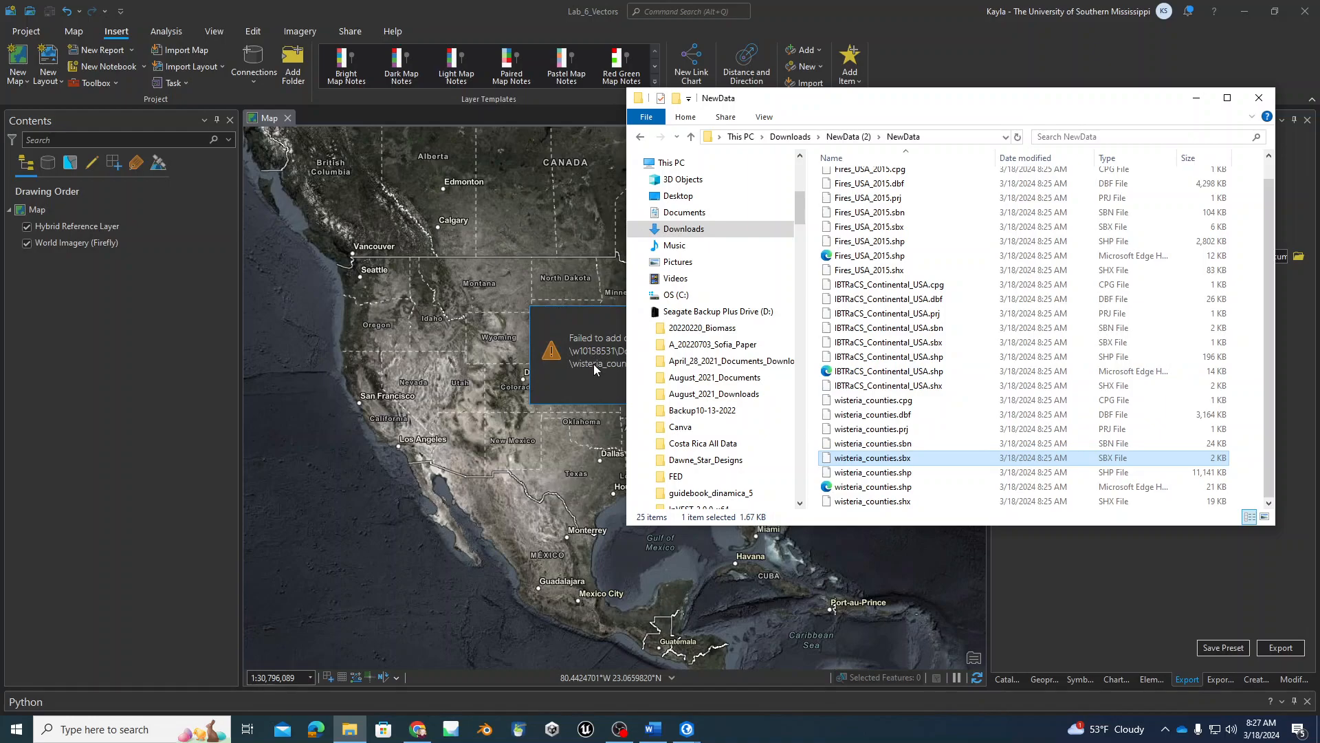
pyautogui.click(593, 364)
pyautogui.click(767, 392)
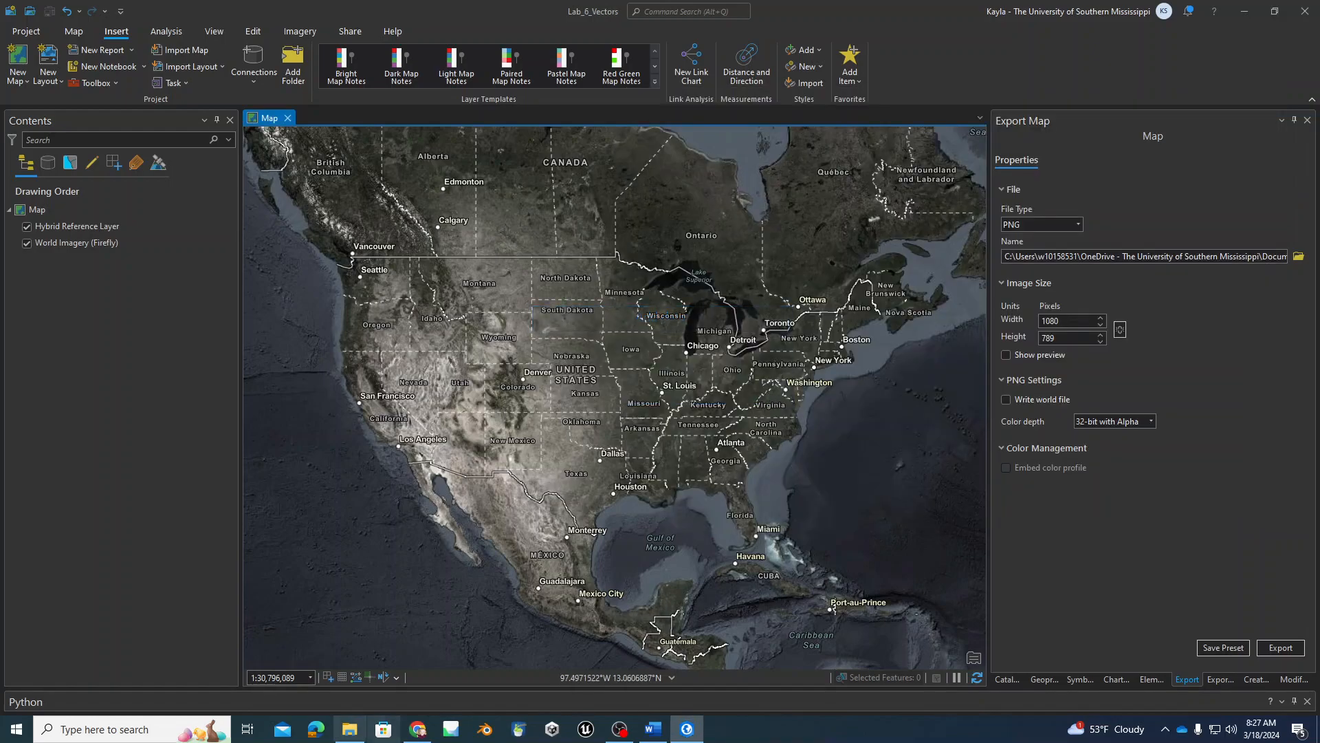
# Add wisteria_counties.shp from the NewData folder to the map as a layer.
pyautogui.click(349, 729)
pyautogui.click(865, 470)
pyautogui.moveTo(865, 470)
pyautogui.mouseDown()
pyautogui.moveTo(185, 224)
pyautogui.moveTo(138, 224)
pyautogui.mouseUp()
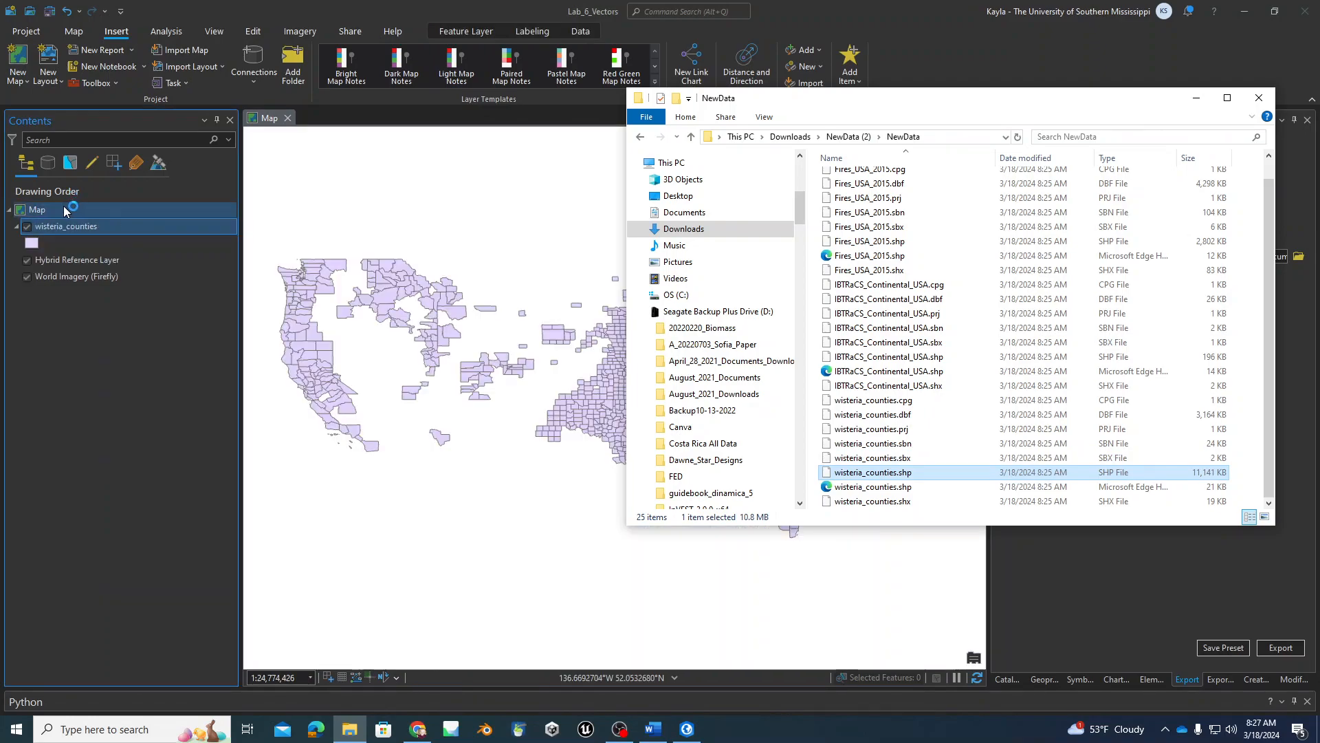
pyautogui.rightClick(35, 207)
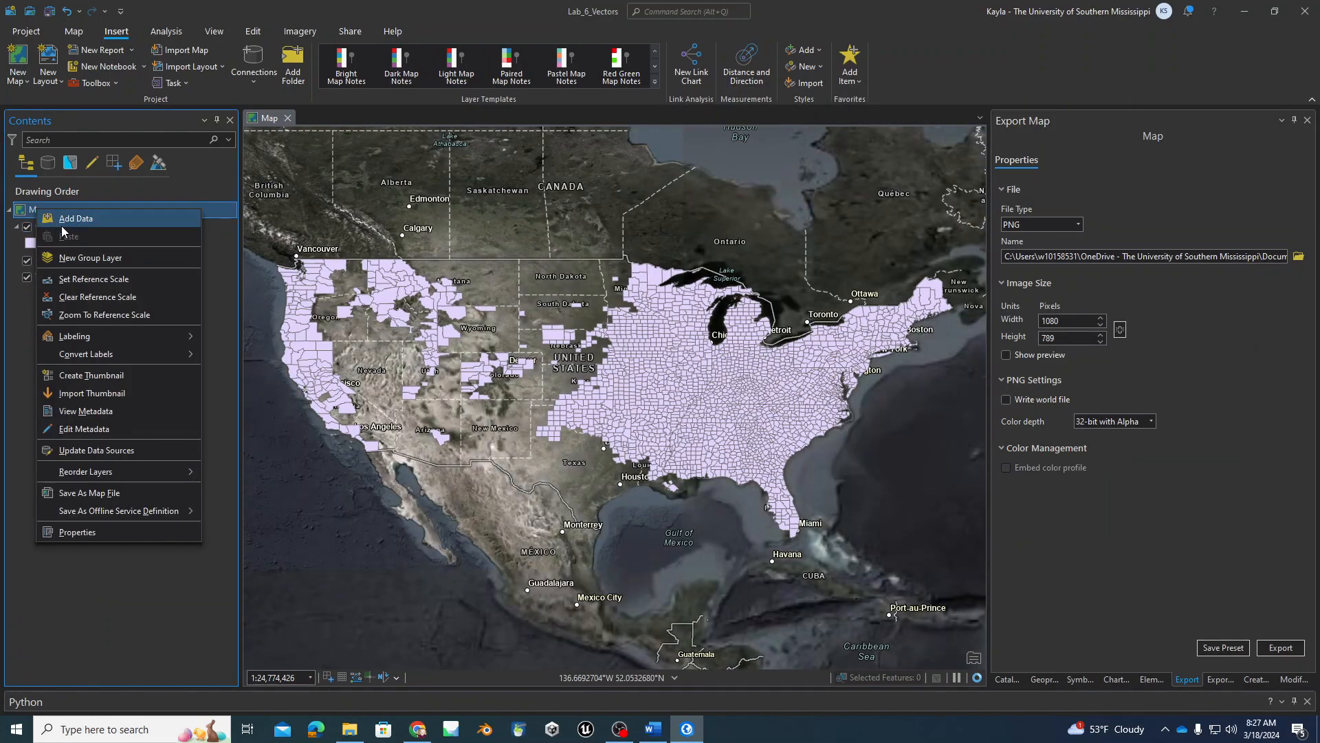
pyautogui.click(350, 730)
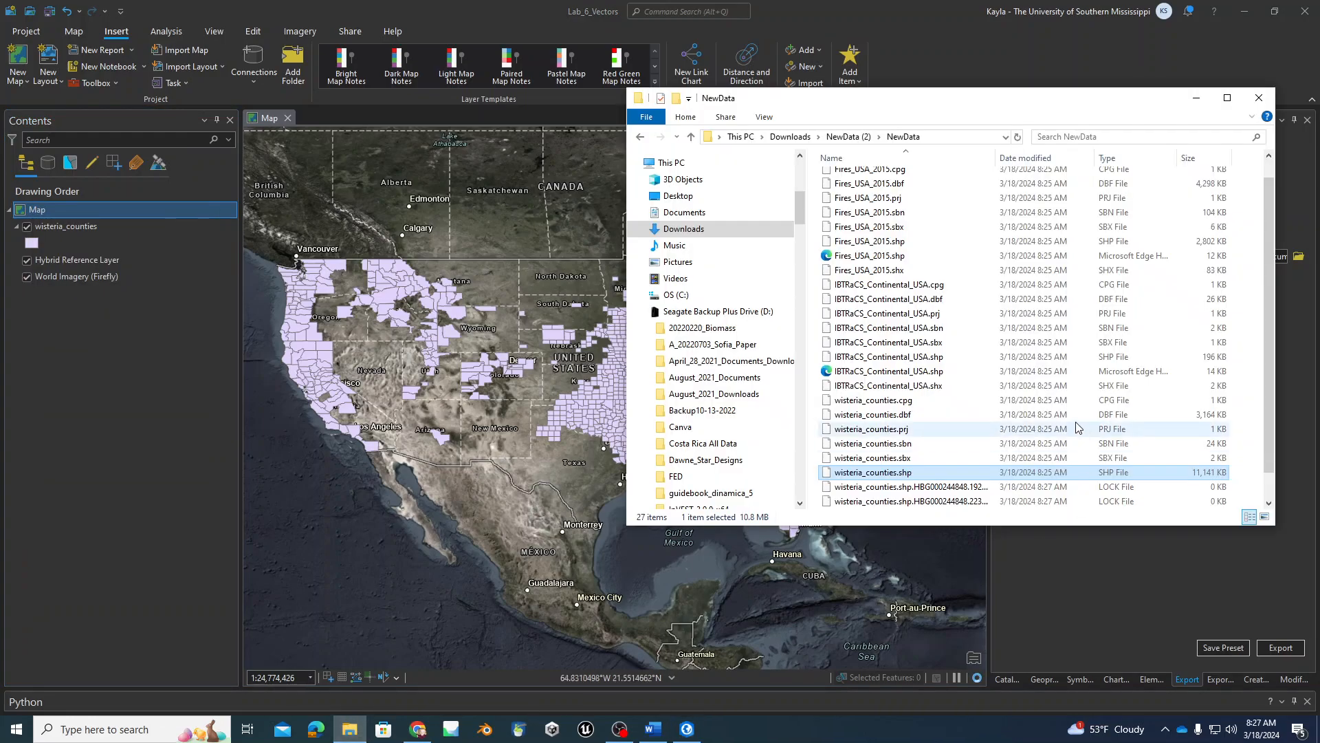
pyautogui.click(73, 31)
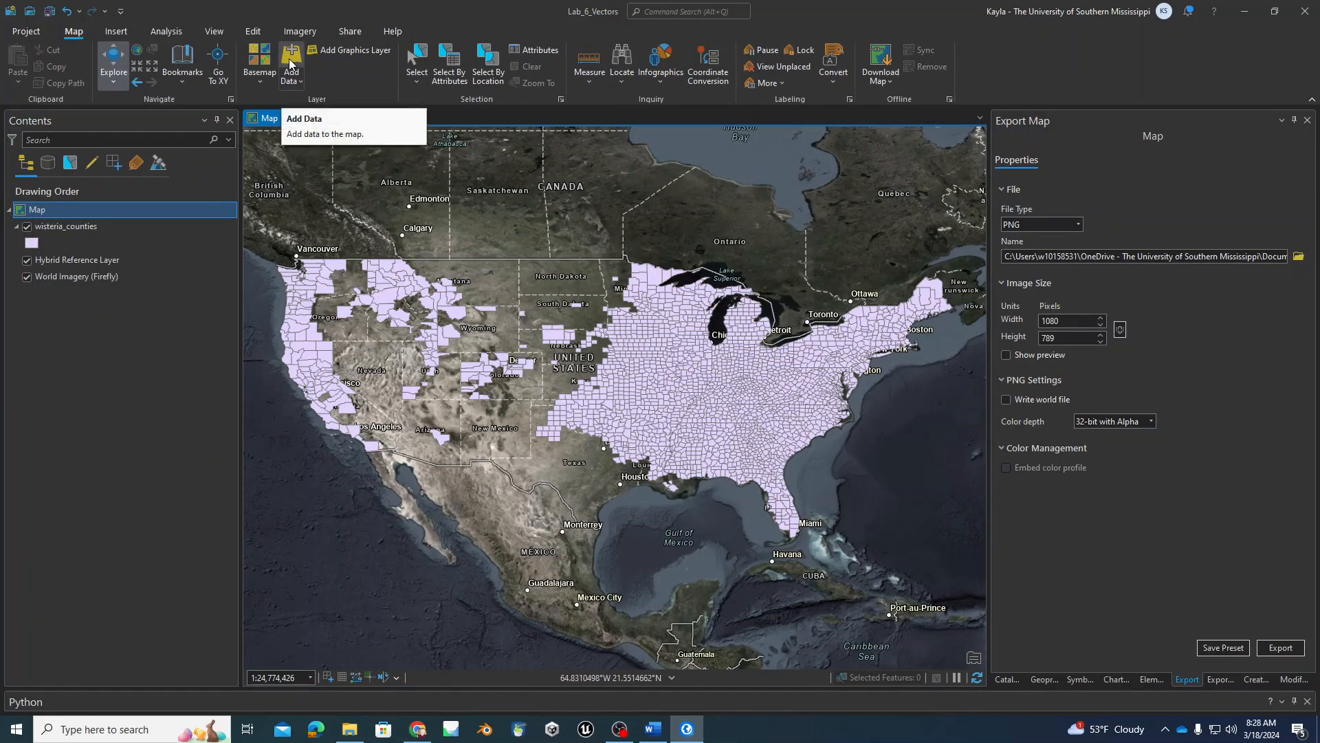
# Add IBTRaCS_Continental_USA.shp and Fires_USA_2015.shp from the NewData folder to the map as layers.
pyautogui.click(350, 730)
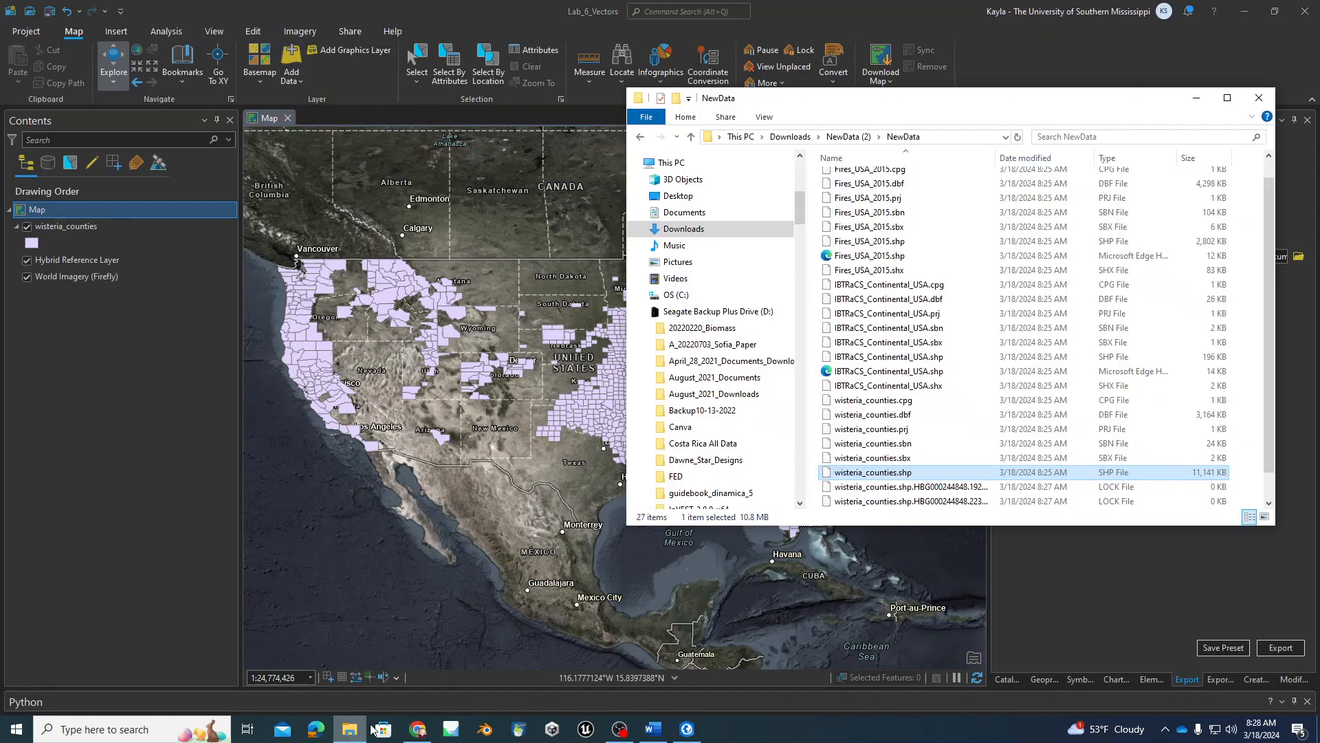
pyautogui.moveTo(895, 358)
pyautogui.mouseDown()
pyautogui.moveTo(131, 196)
pyautogui.moveTo(50, 236)
pyautogui.moveTo(58, 220)
pyautogui.moveTo(43, 253)
pyautogui.mouseUp()
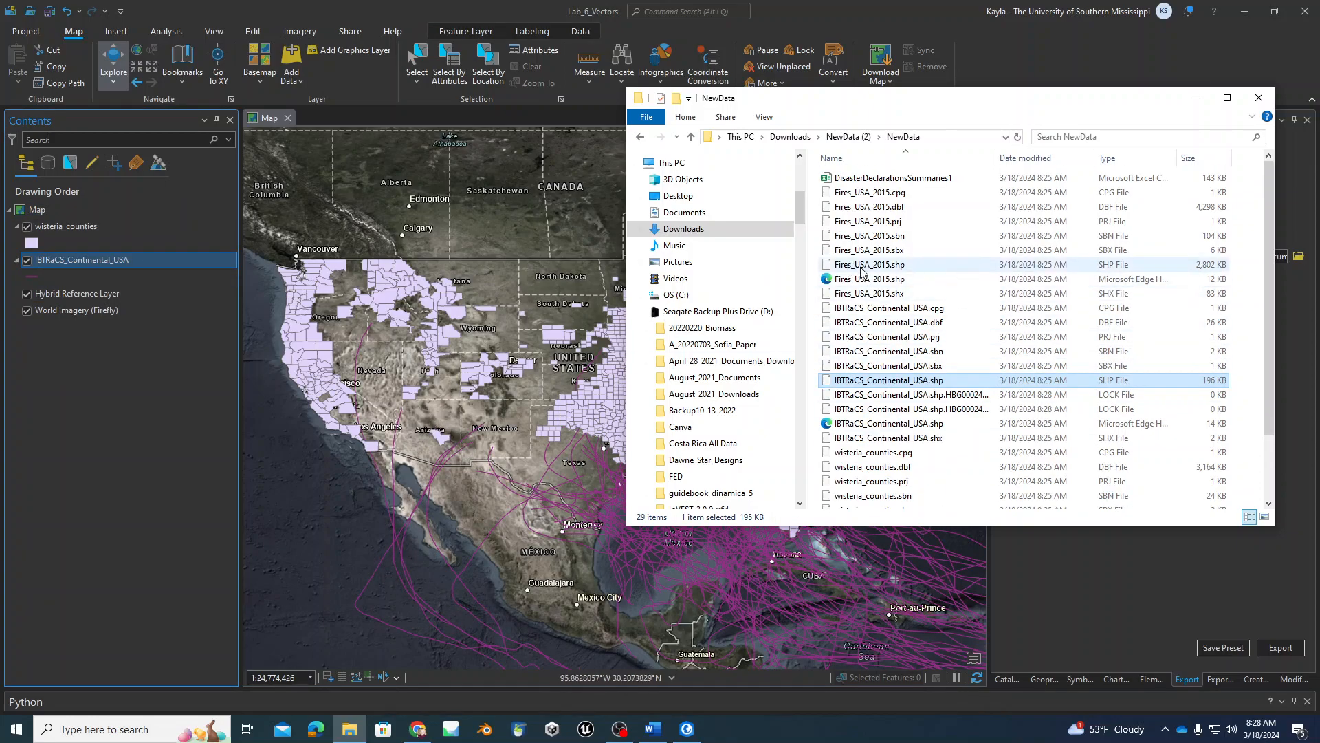
pyautogui.moveTo(862, 269); pyautogui.dragTo(92, 249)
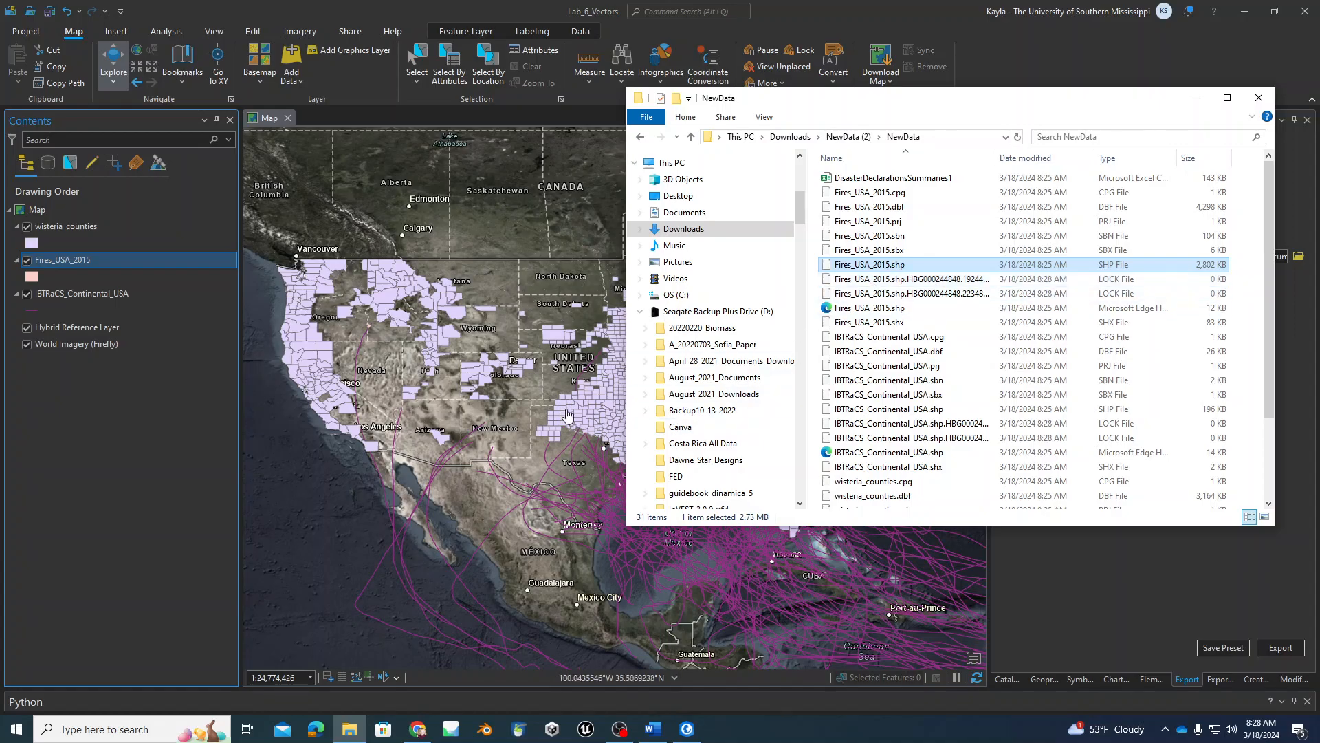
# Move the Fires_USA_2015 layer above wisteria_counties in the drawing order.
pyautogui.click(47, 262)
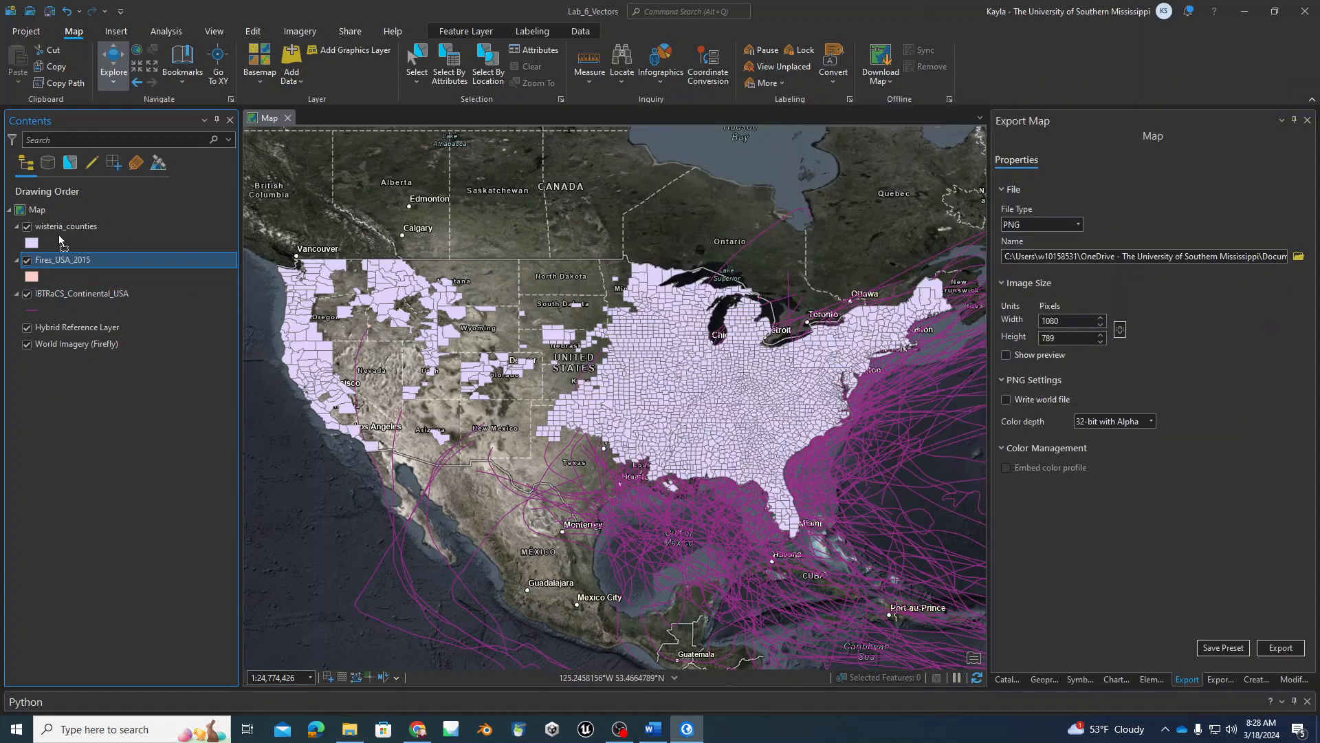
pyautogui.moveTo(60, 236); pyautogui.dragTo(59, 224)
pyautogui.scroll(6, 681, 416)
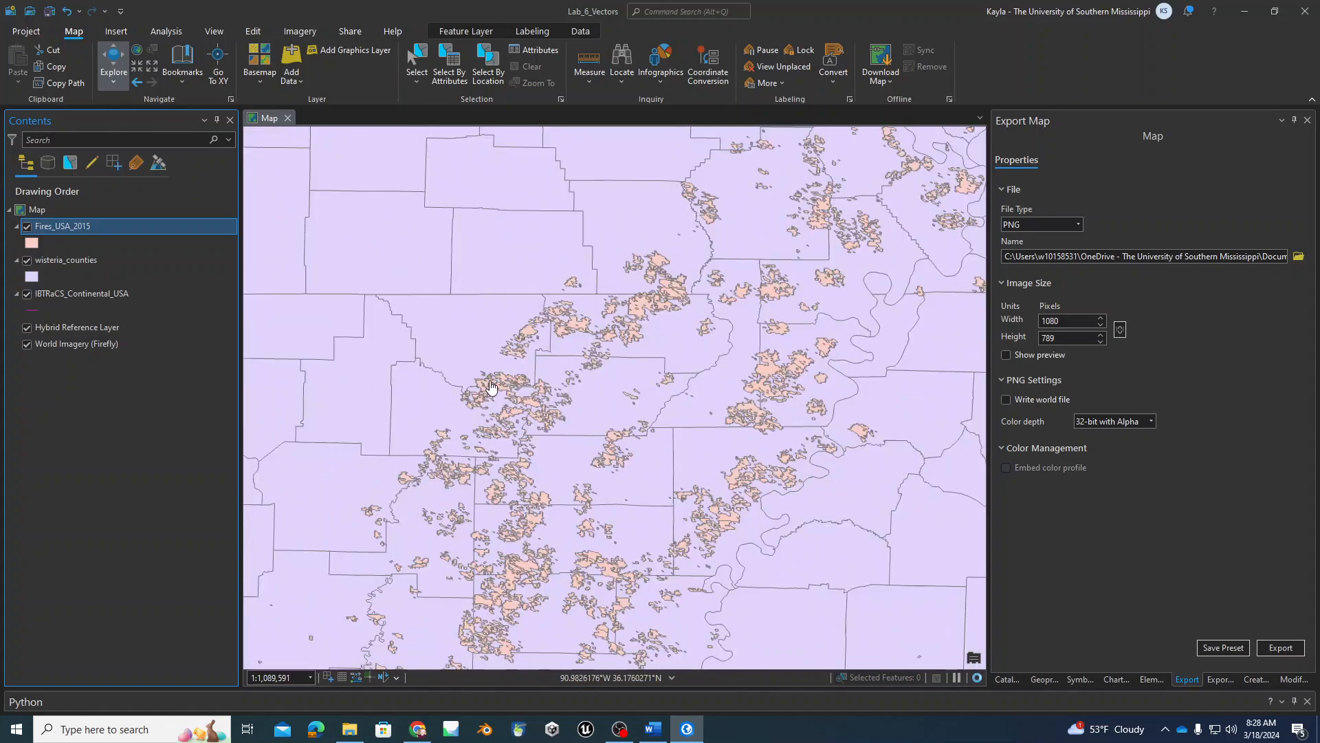
# Add DisasterDeclarationsSummaries1 from the NewData folder to the map's contents as a standalone table.
pyautogui.click(349, 729)
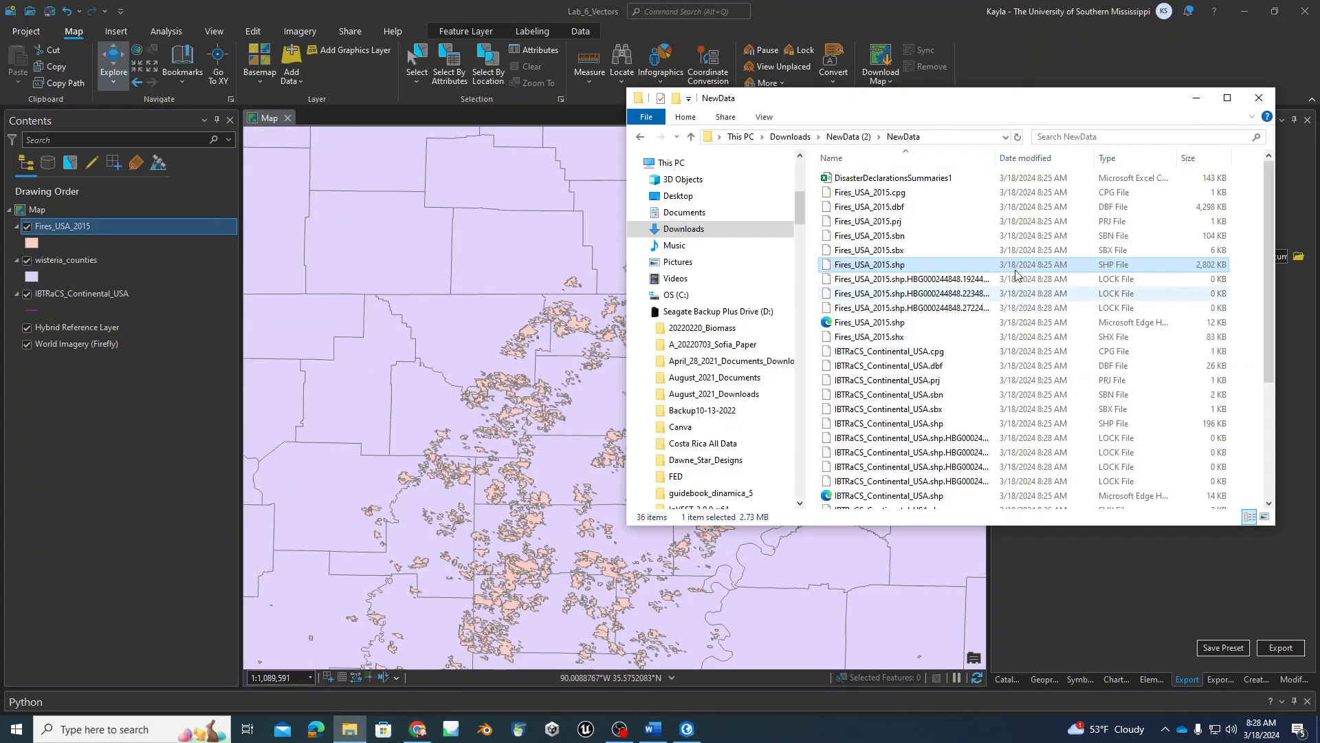
pyautogui.moveTo(887, 177); pyautogui.dragTo(86, 420)
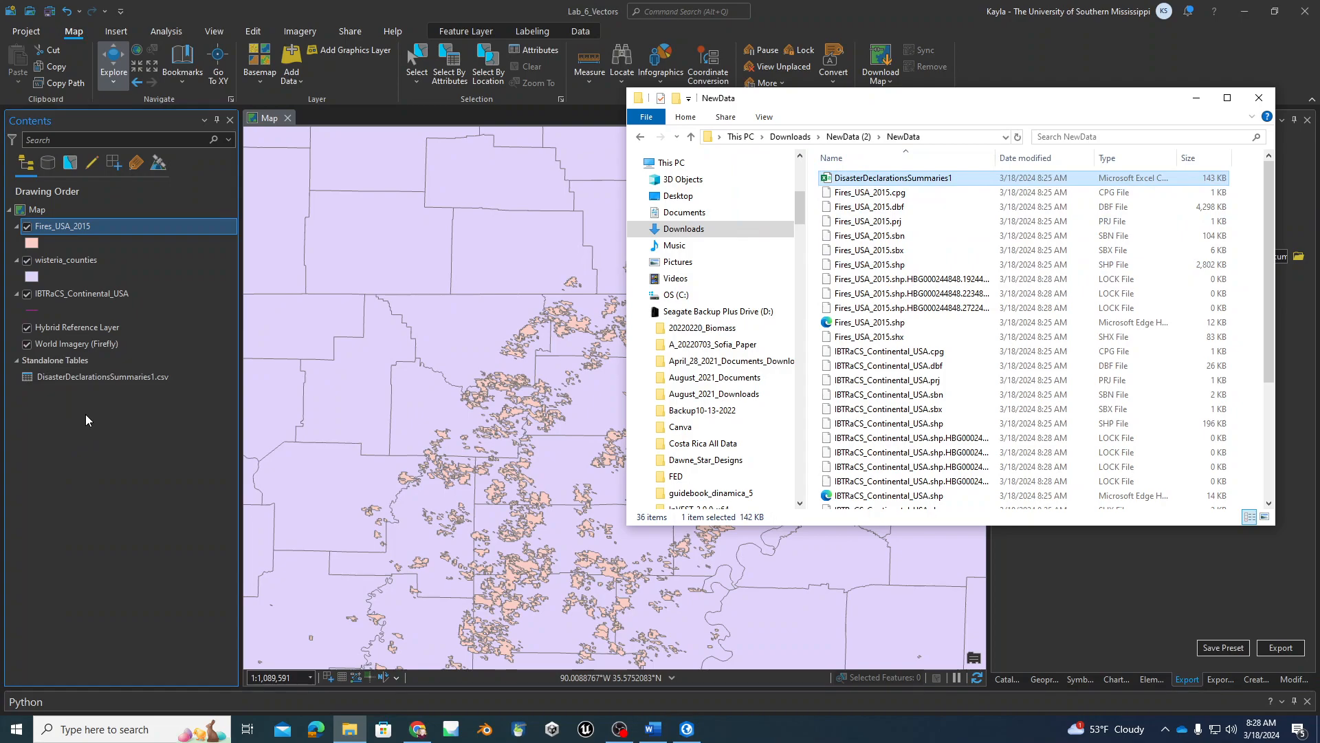
# Open the DisasterDeclarationsSummaries1.csv standalone table to view its records.
pyautogui.rightClick(48, 375)
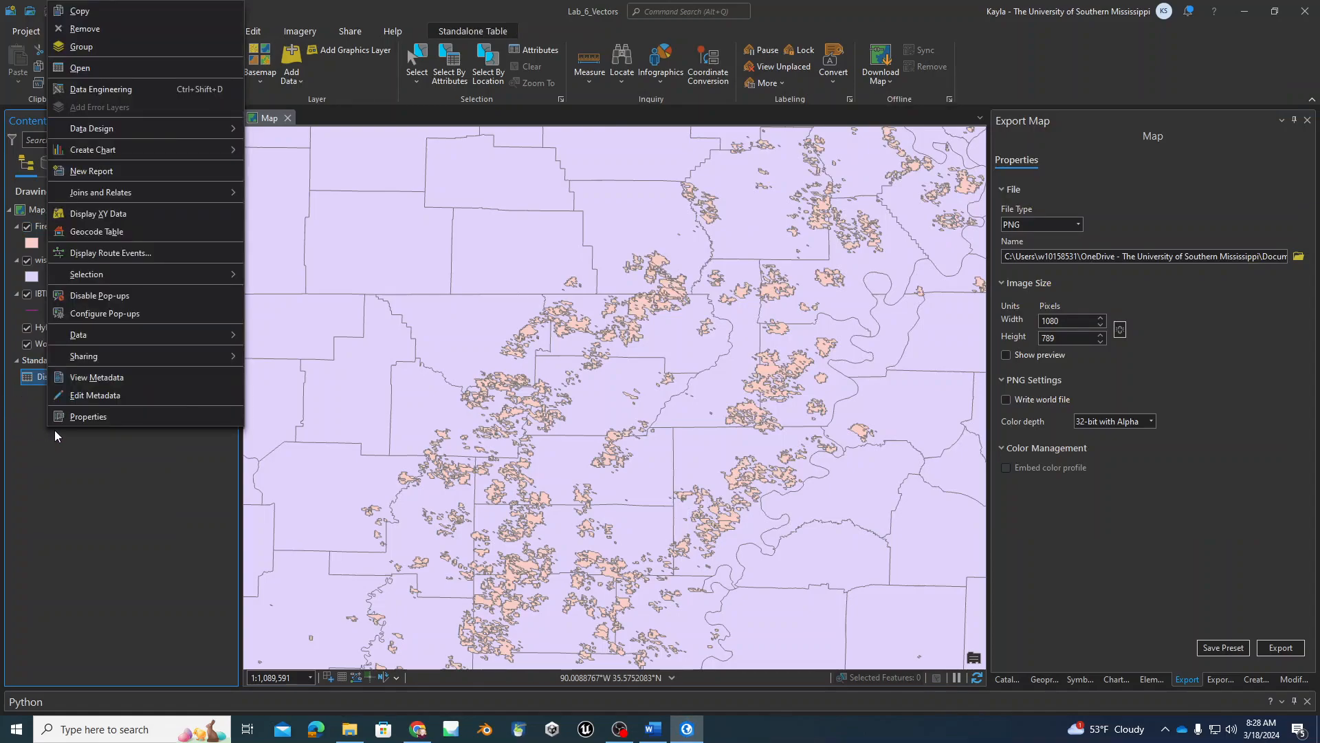
pyautogui.click(8, 527)
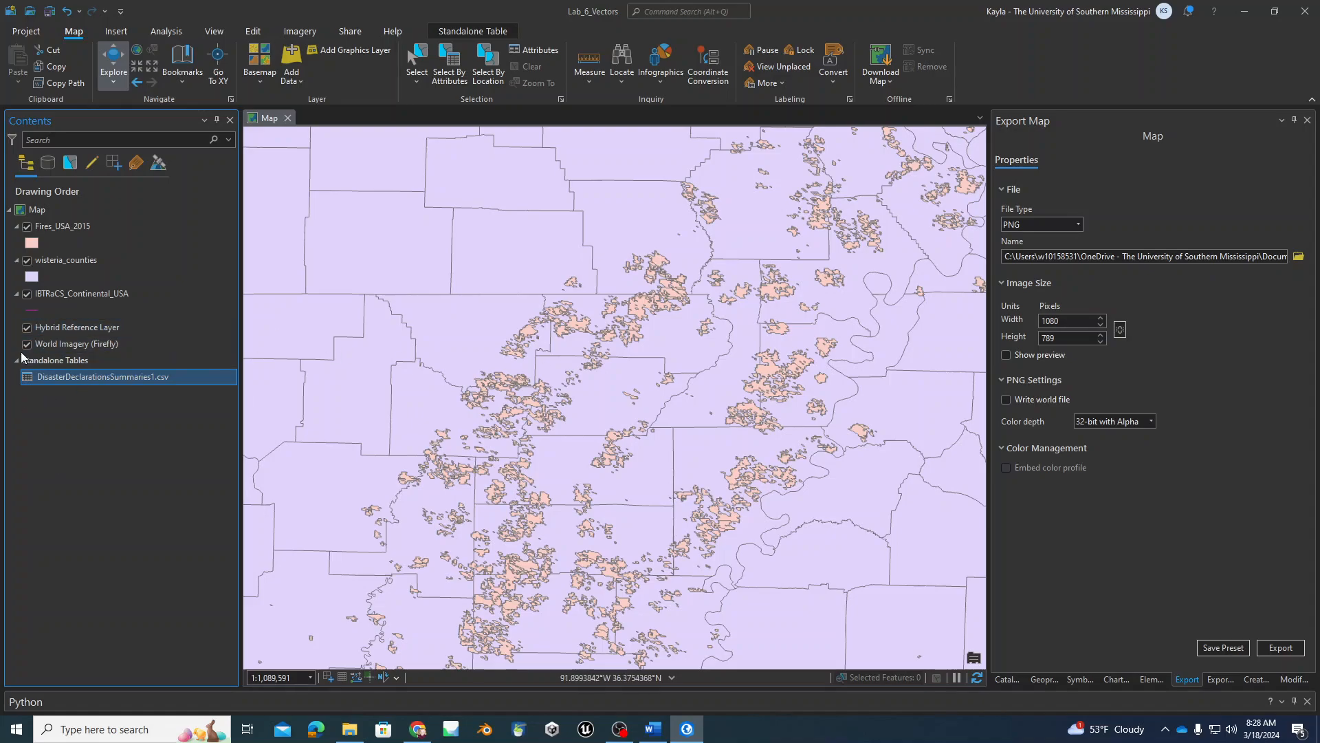
pyautogui.rightClick(72, 376)
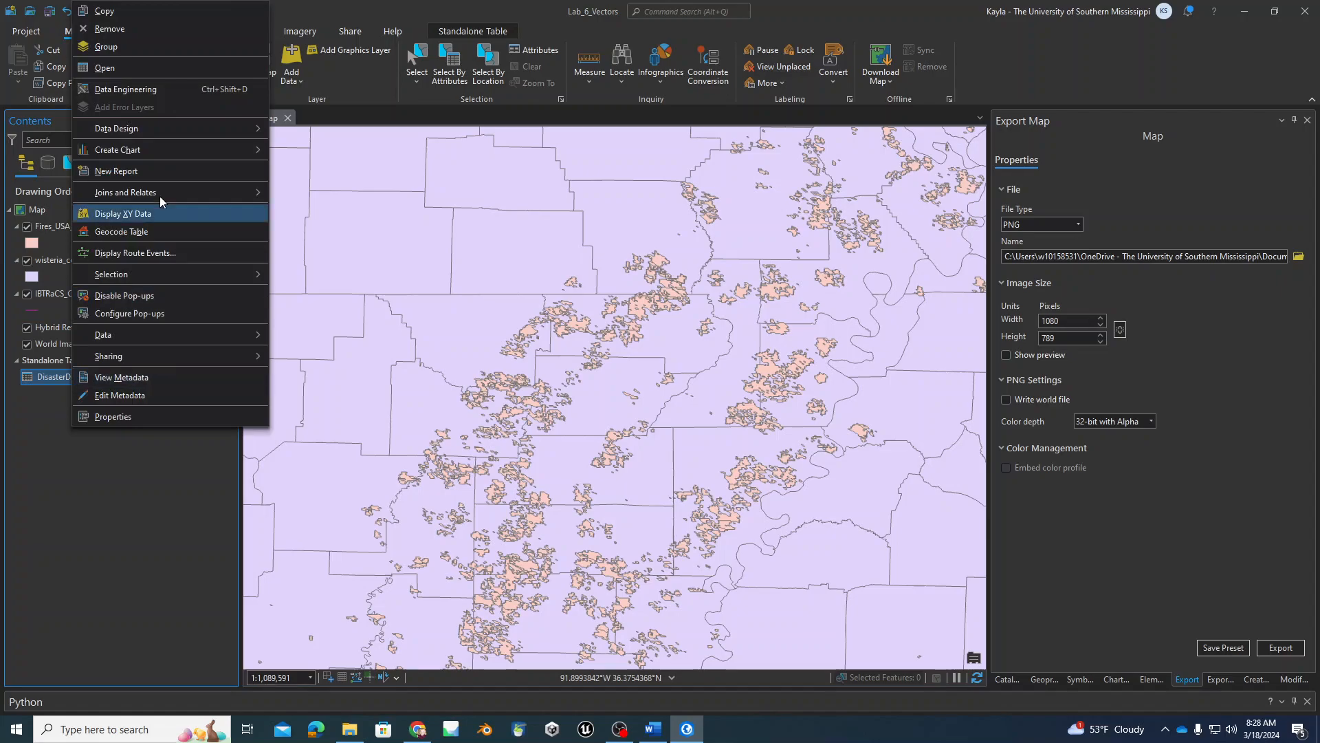
pyautogui.click(132, 69)
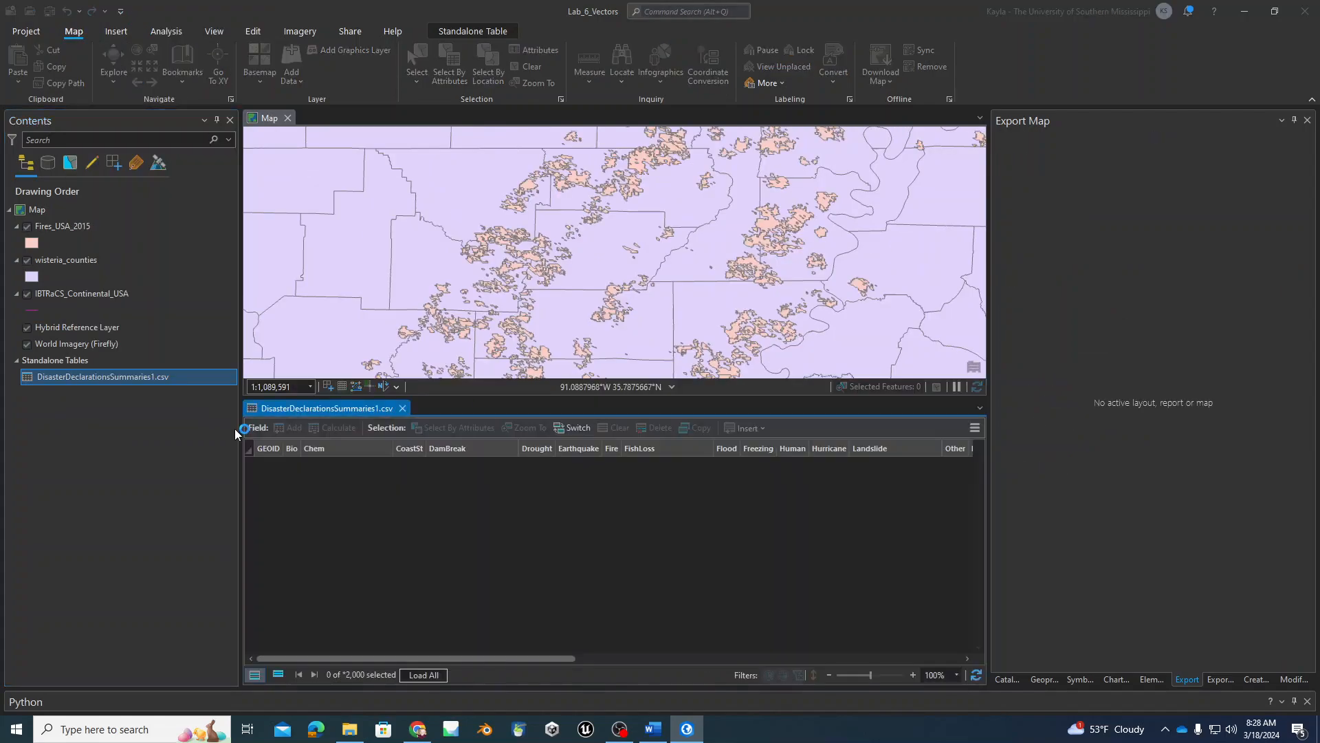
pyautogui.rightClick(61, 374)
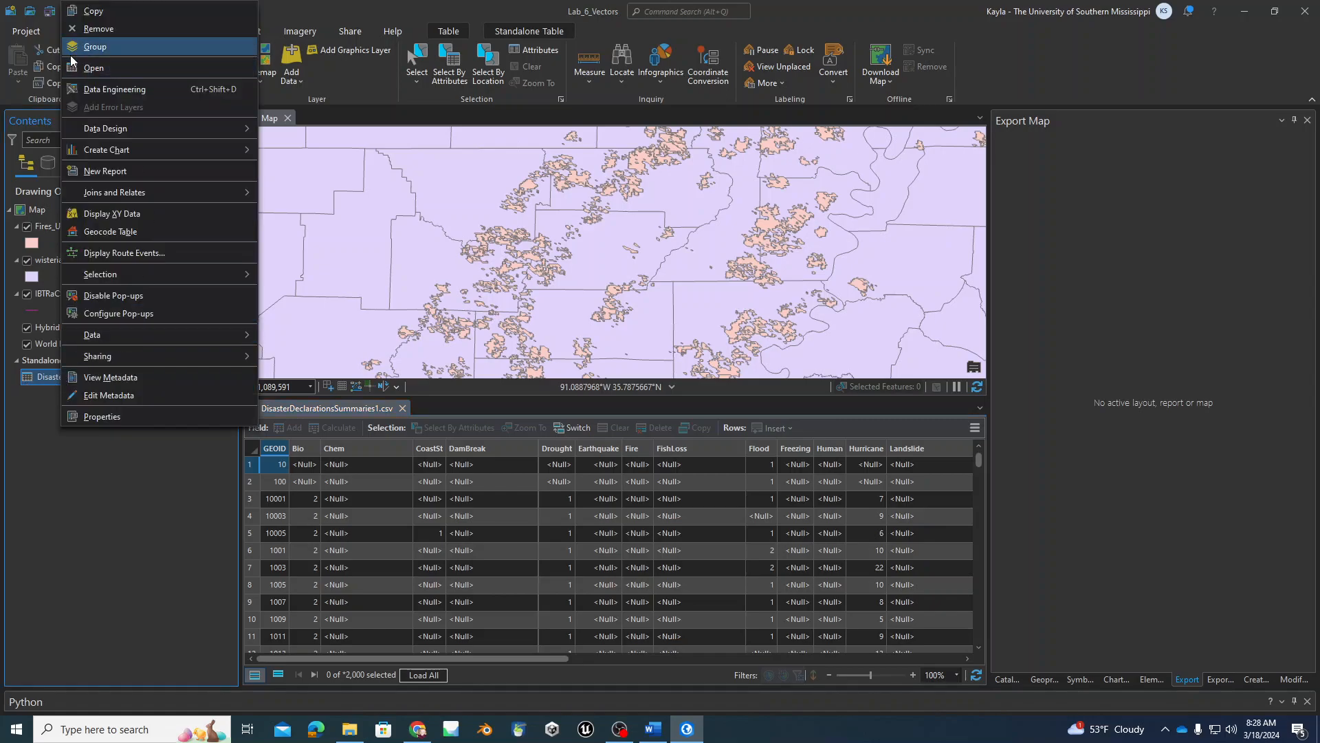
pyautogui.click(116, 617)
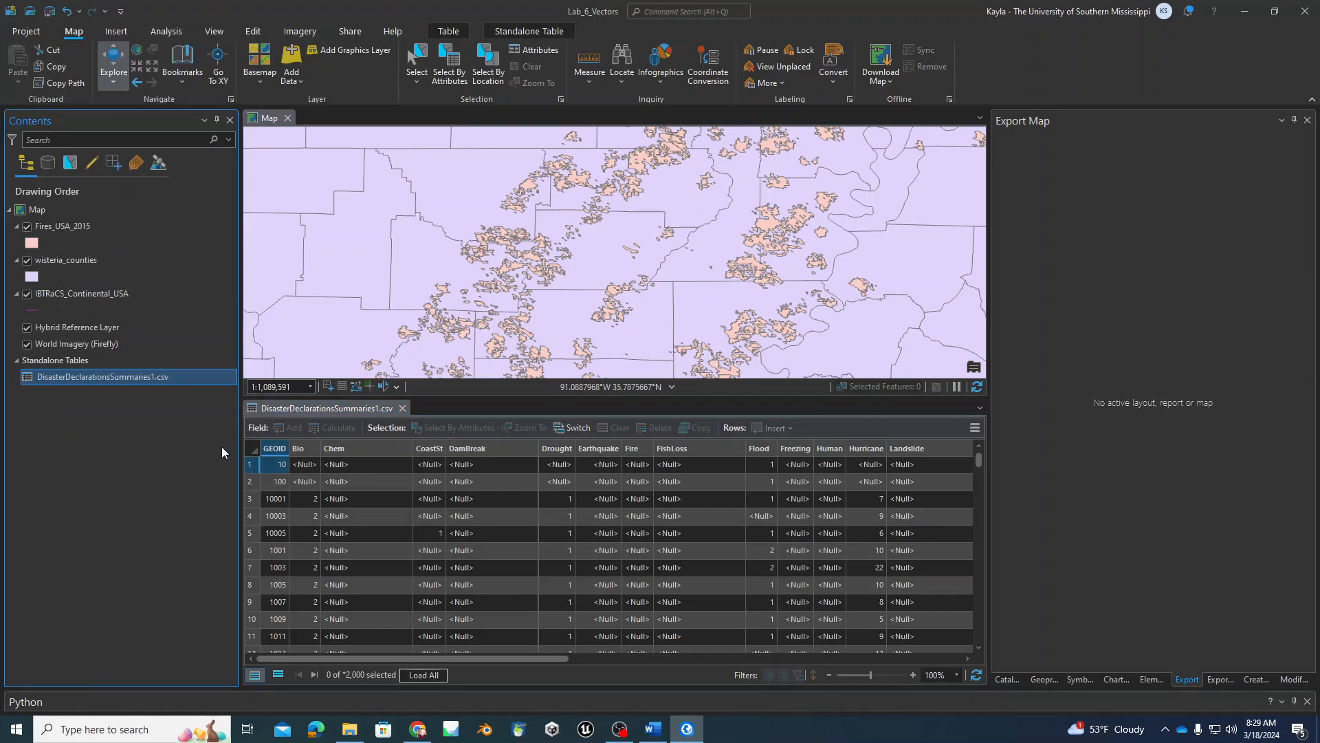
# Examine the fields of the disaster declarations table, from GEOID through the disaster types such as Flood and Landslide.
pyautogui.moveTo(319, 660); pyautogui.dragTo(171, 634)
pyautogui.rightClick(268, 456)
pyautogui.click(302, 466)
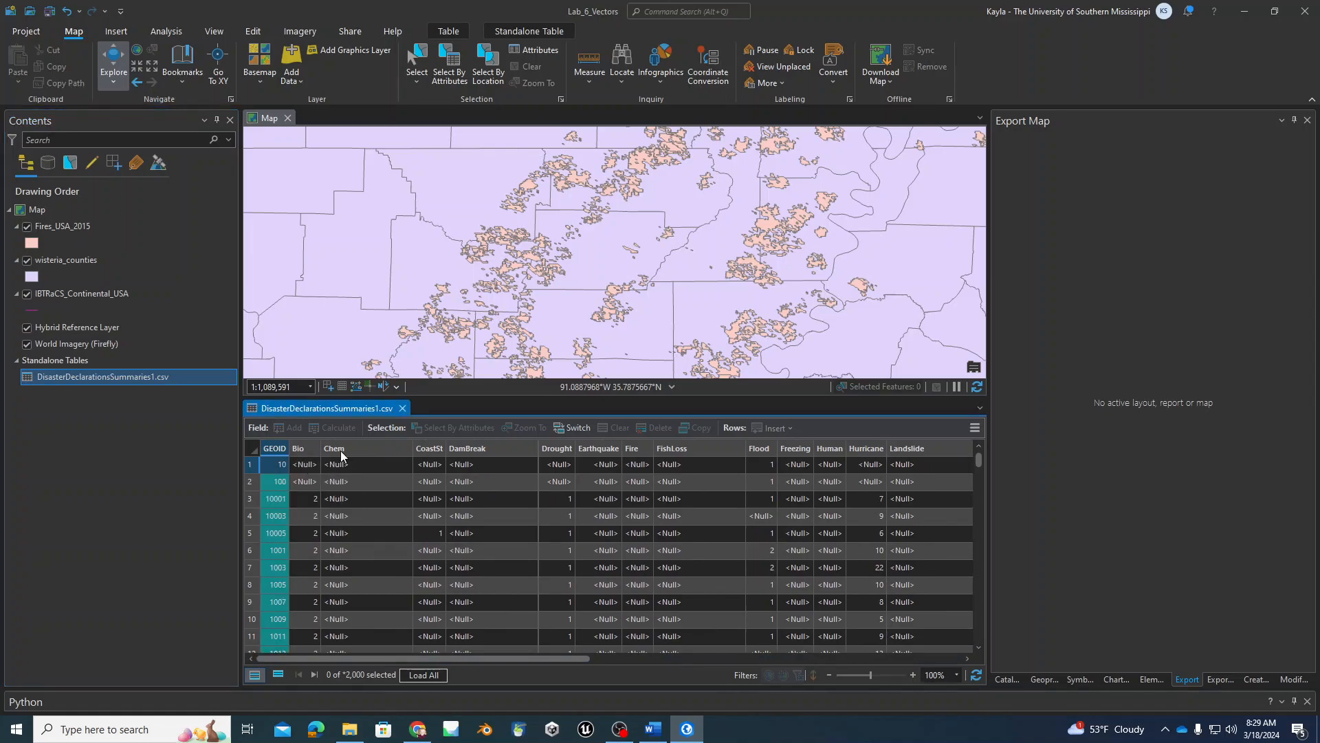
pyautogui.click(316, 450)
pyautogui.click(335, 451)
pyautogui.click(426, 451)
pyautogui.click(467, 448)
pyautogui.click(636, 448)
pyautogui.click(764, 448)
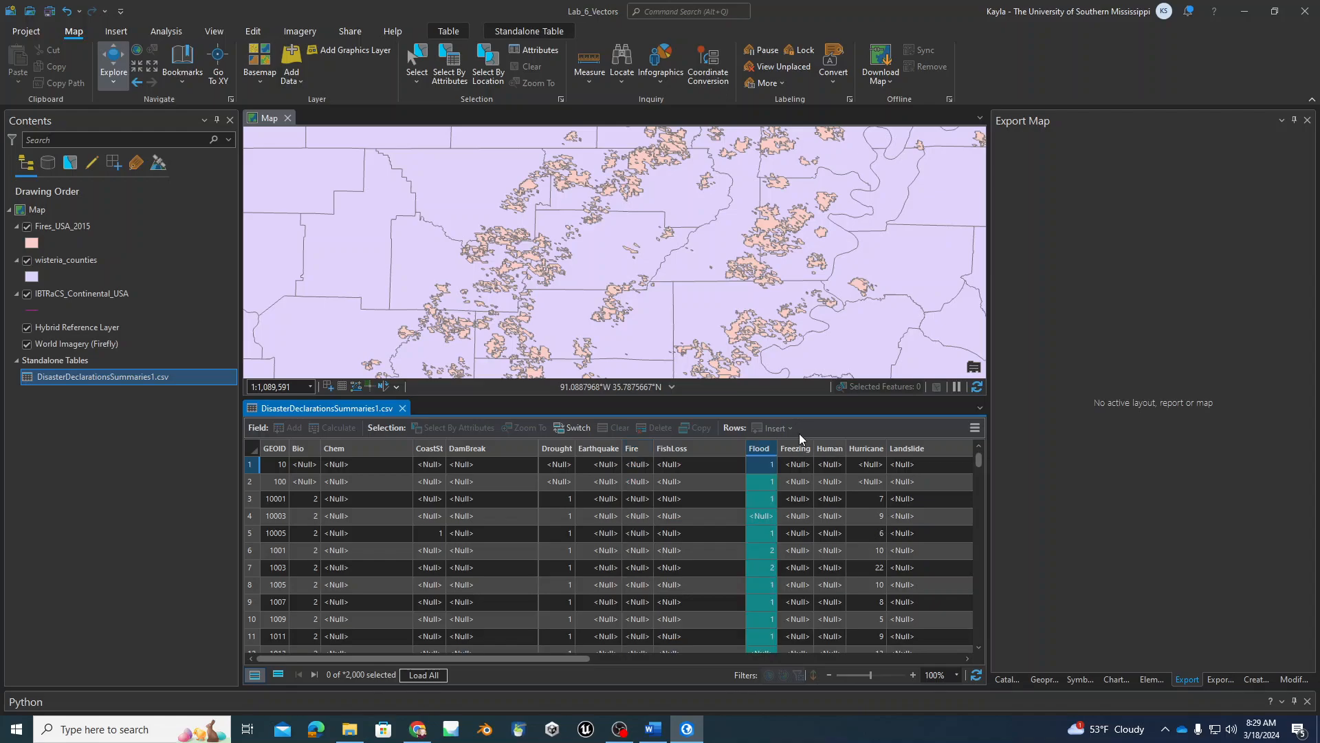
pyautogui.click(895, 451)
pyautogui.moveTo(297, 658)
pyautogui.mouseDown()
pyautogui.moveTo(630, 646)
pyautogui.moveTo(309, 659)
pyautogui.mouseUp()
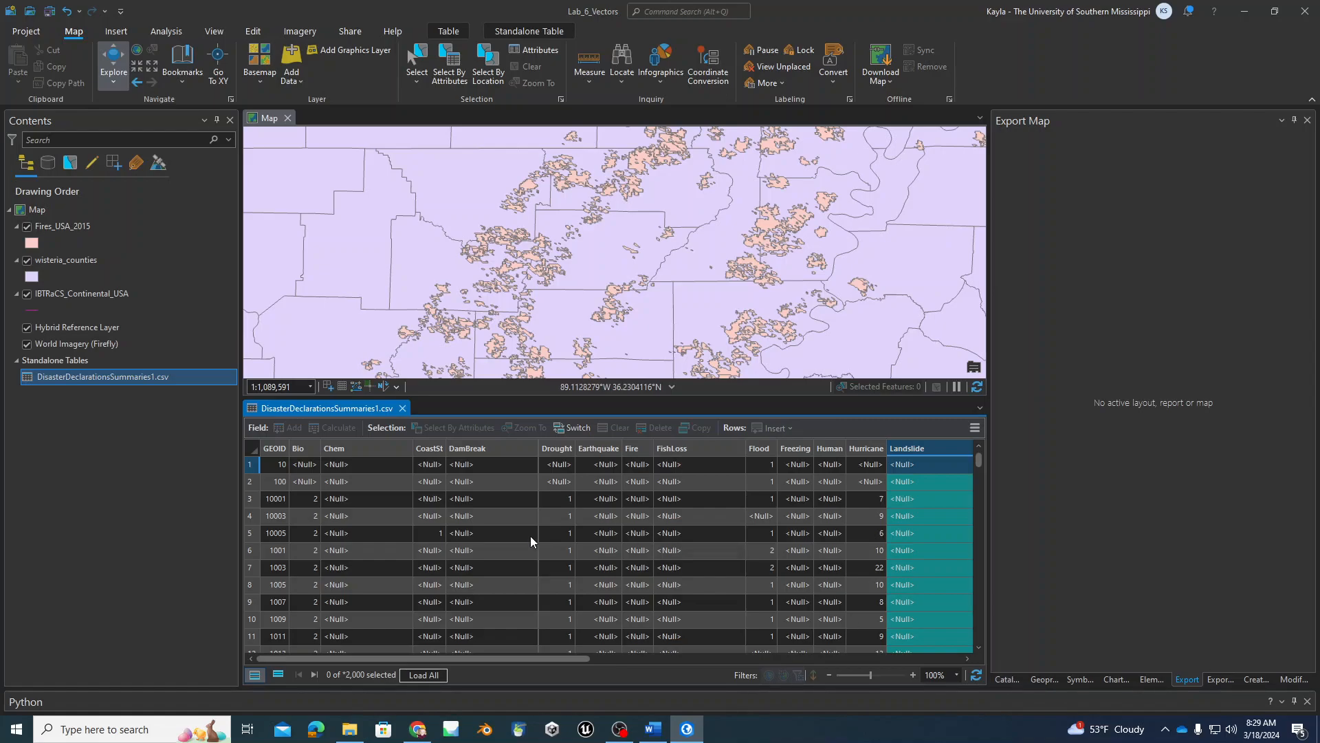
# Open the wisteria_counties attribute table and widen the GEOID column there and in the disaster declarations table for comparison.
pyautogui.rightClick(52, 261)
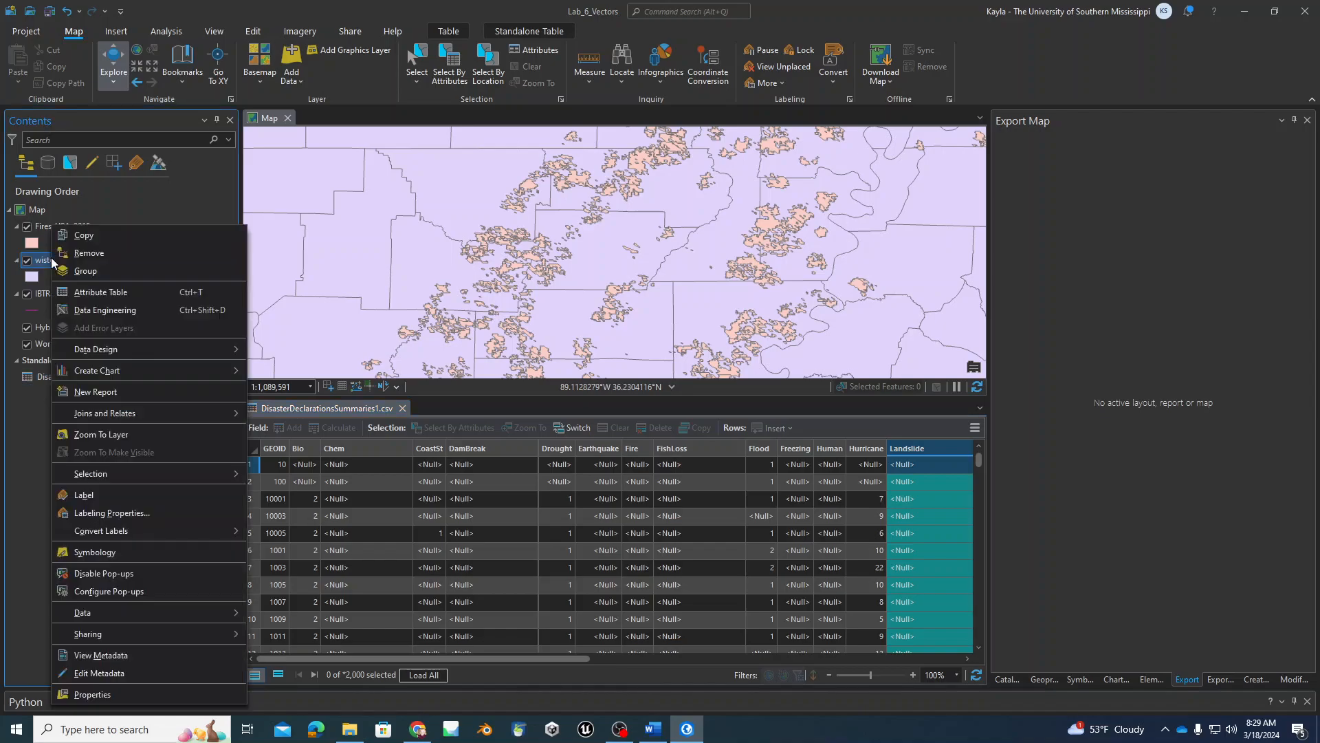
pyautogui.click(101, 292)
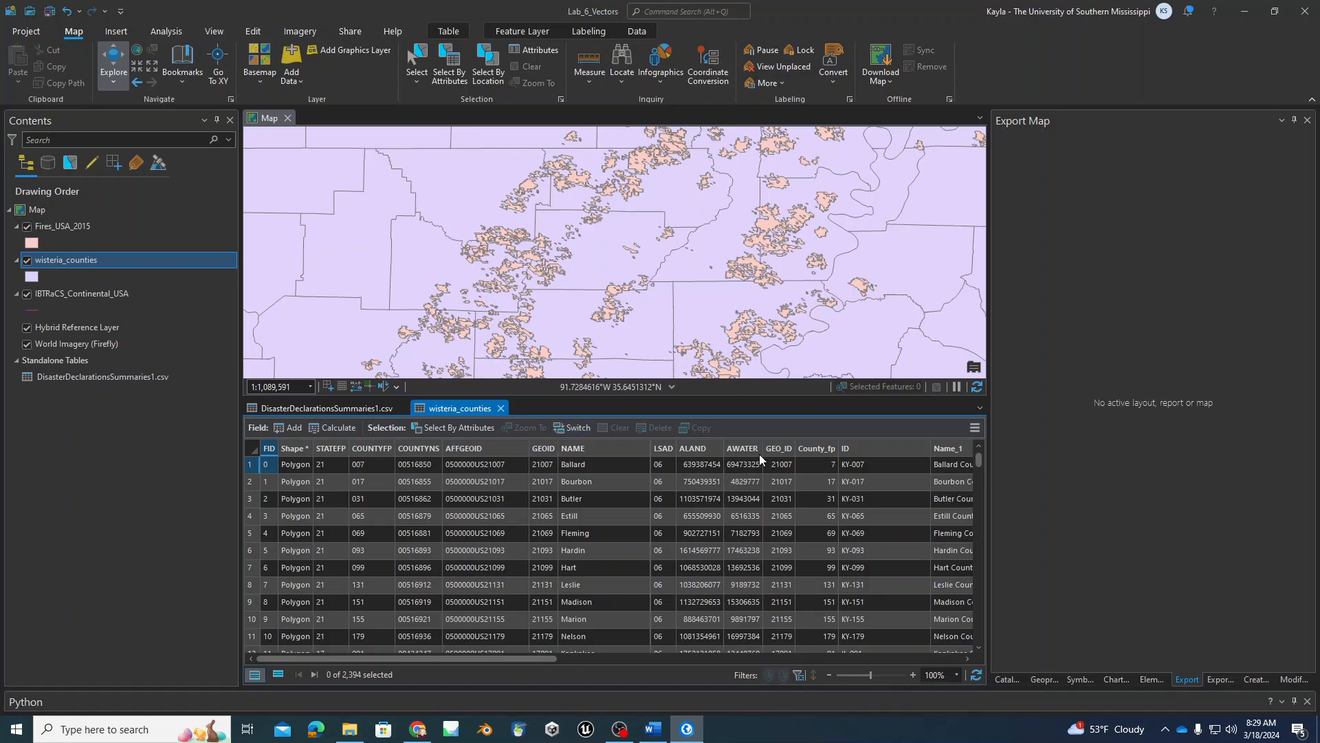
pyautogui.moveTo(556, 448); pyautogui.dragTo(649, 448)
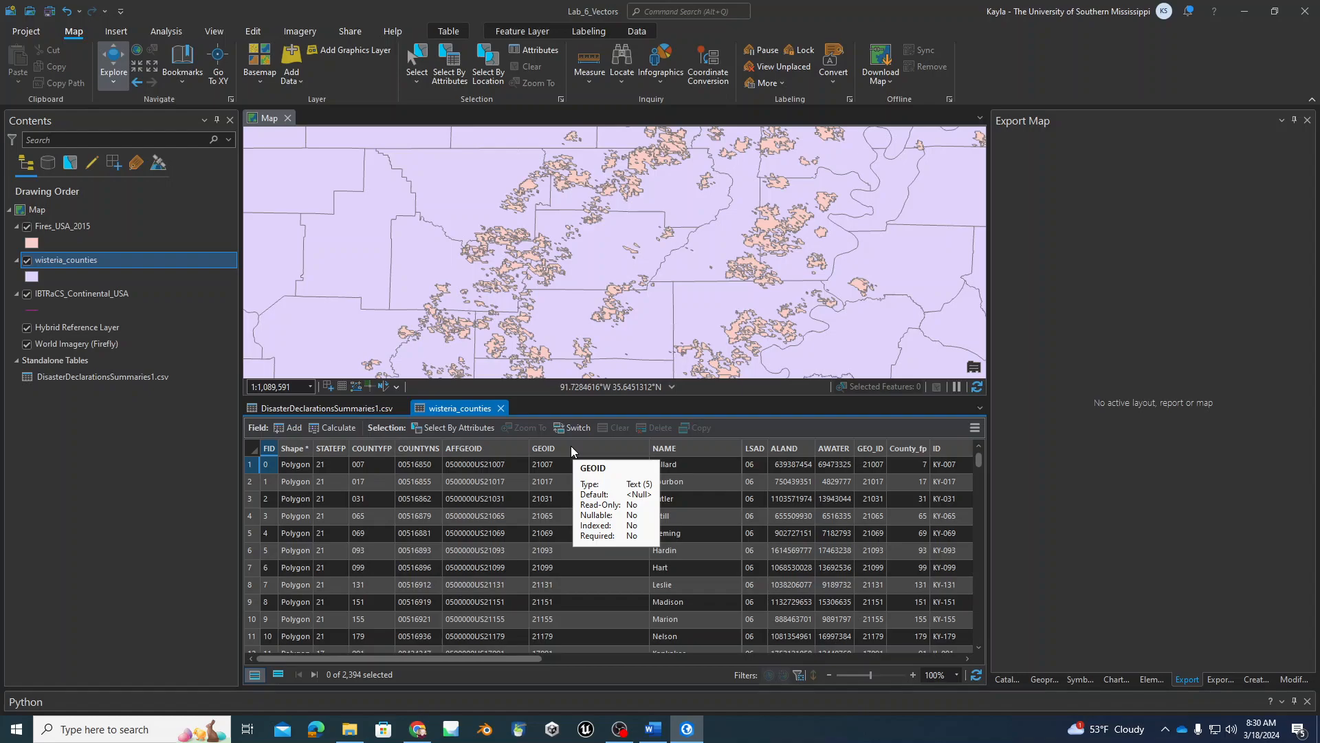
pyautogui.click(262, 410)
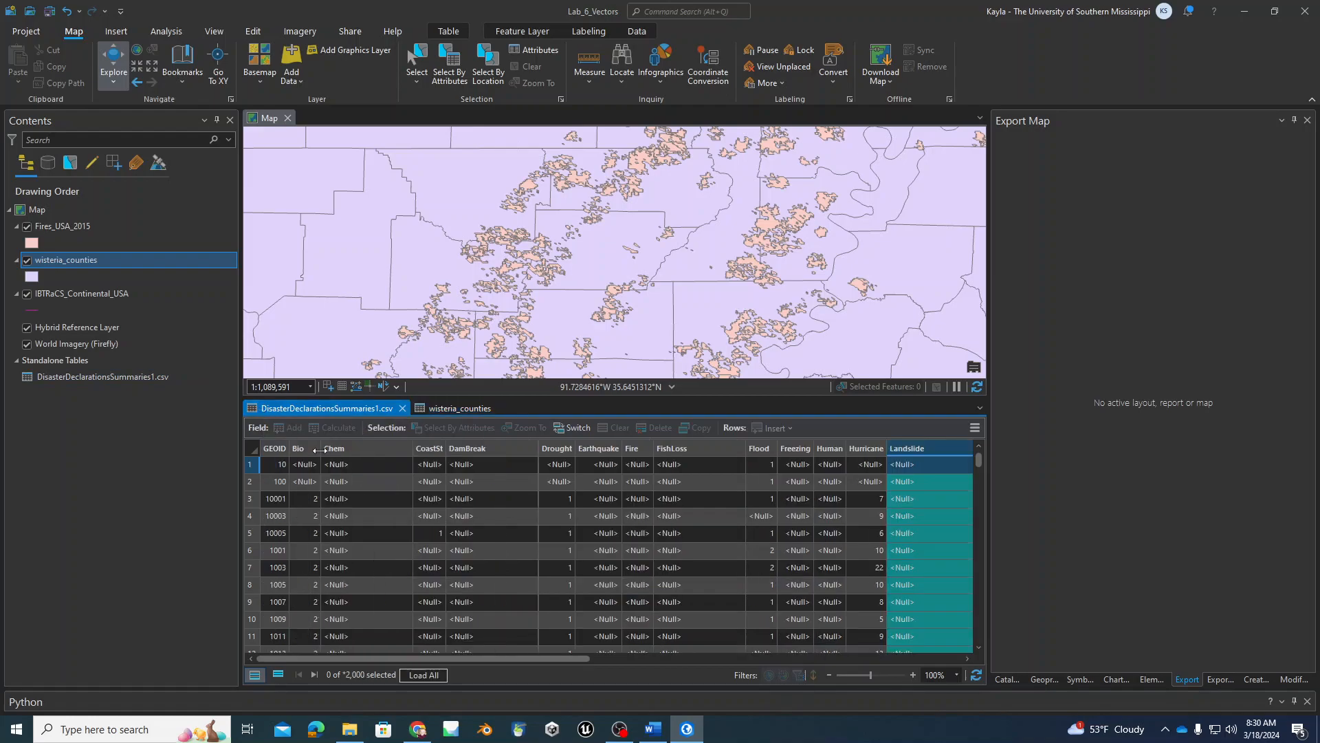
pyautogui.moveTo(290, 447); pyautogui.dragTo(414, 448)
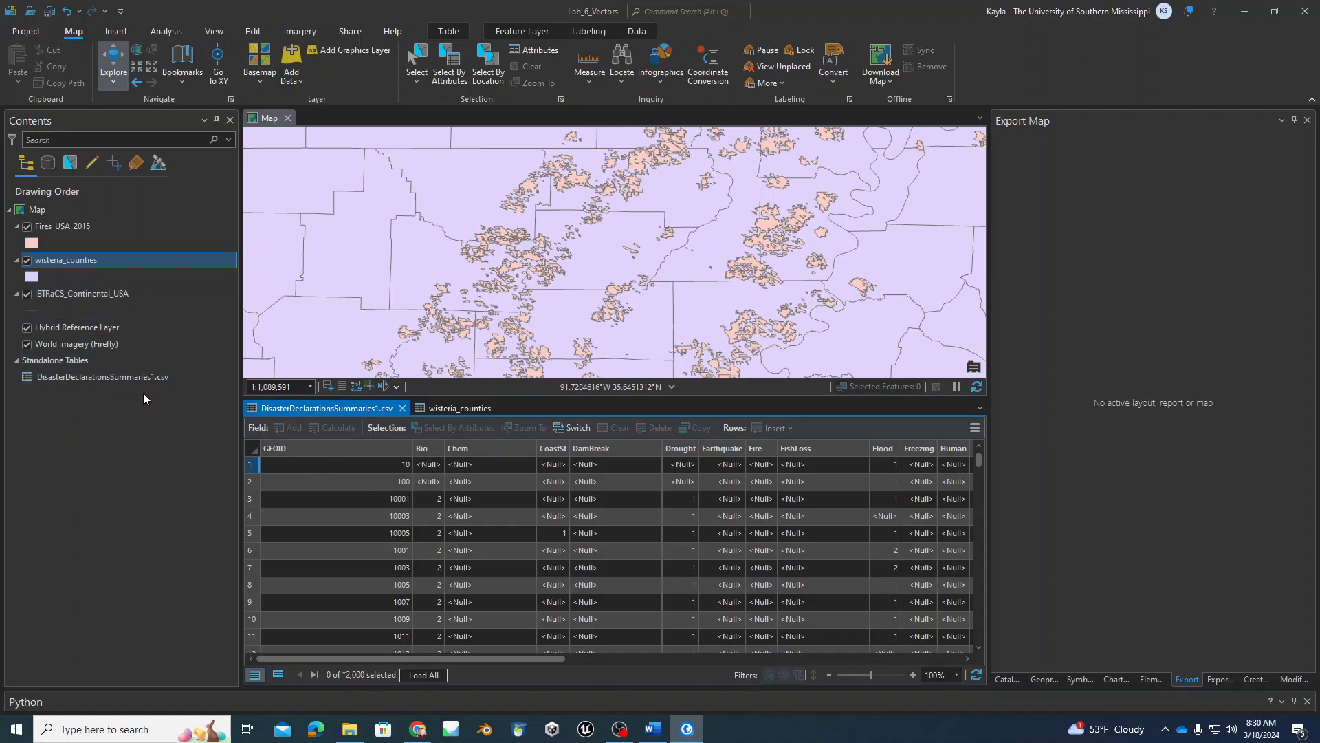
# Narrow the GEOID column in the wisteria_counties table, widen its GEO_ID column and look through the GEO_ID values.
pyautogui.click(460, 410)
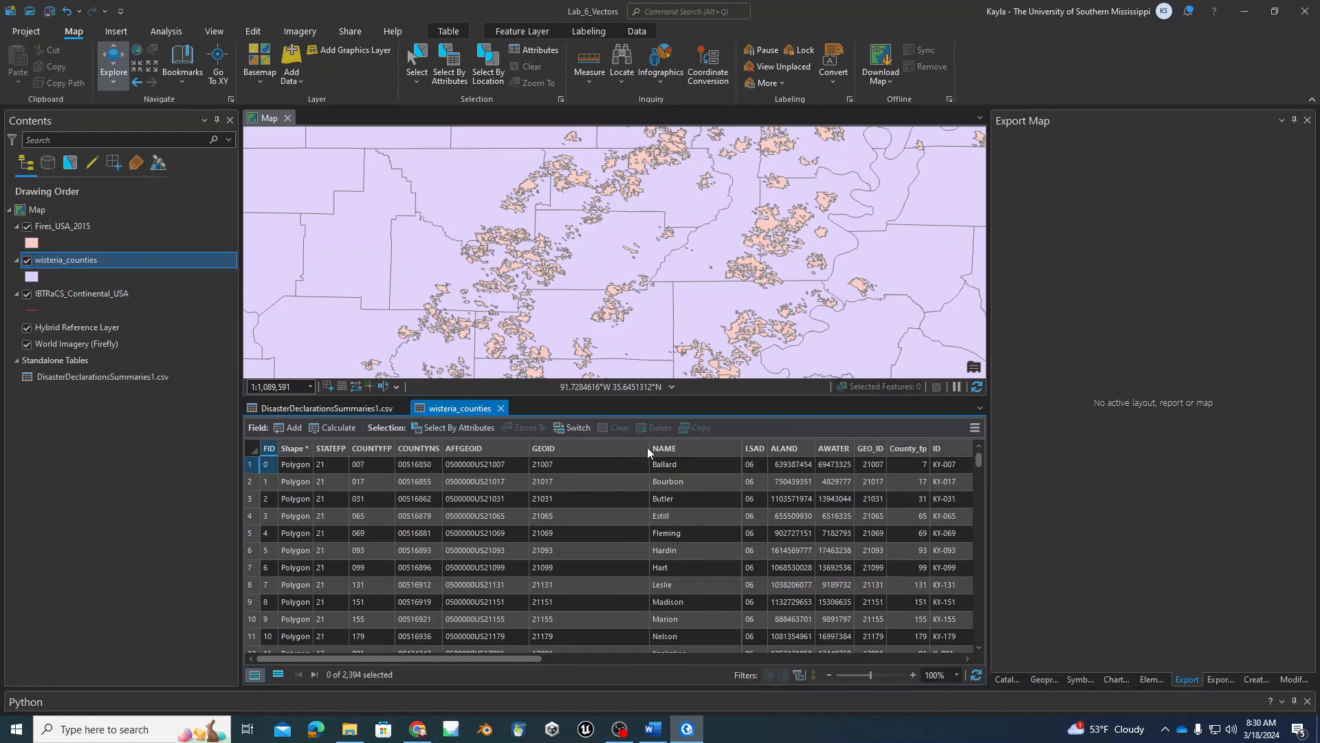
pyautogui.moveTo(647, 444); pyautogui.dragTo(567, 439)
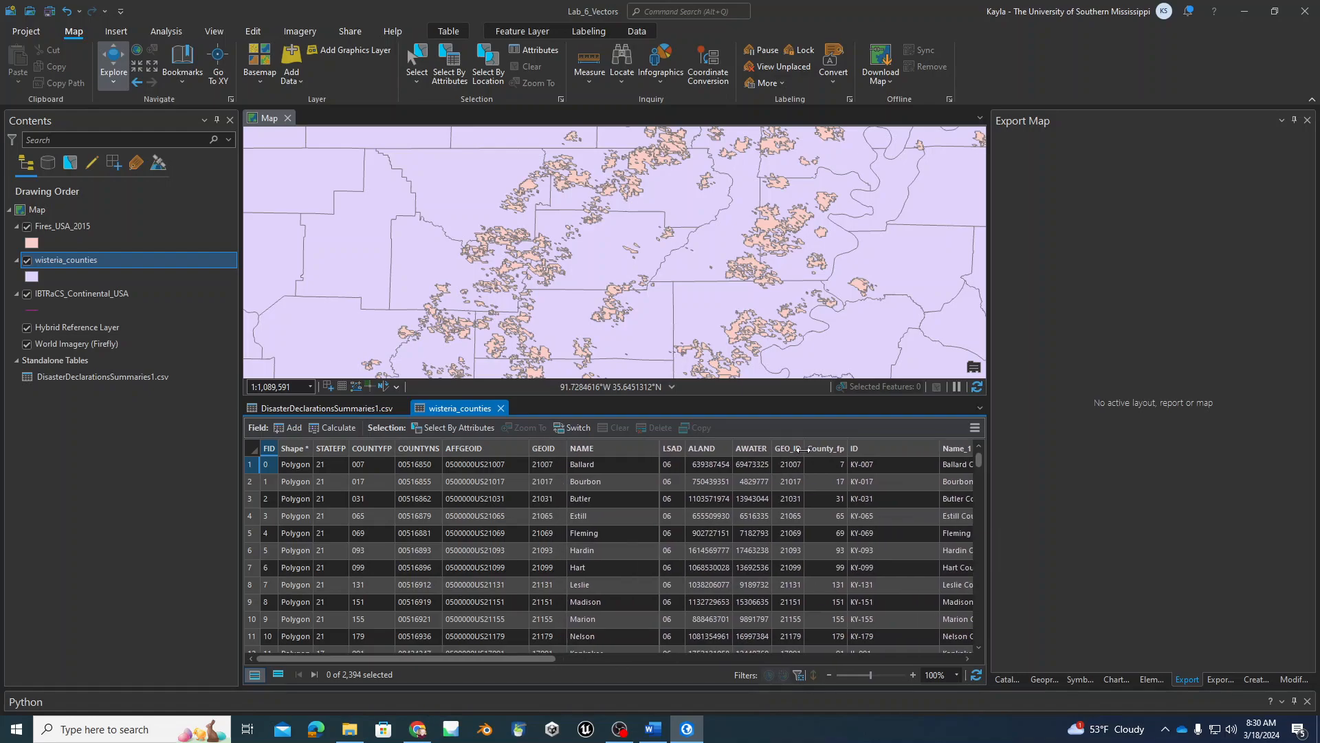
pyautogui.moveTo(802, 449); pyautogui.dragTo(879, 473)
pyautogui.scroll(-20, 848, 621)
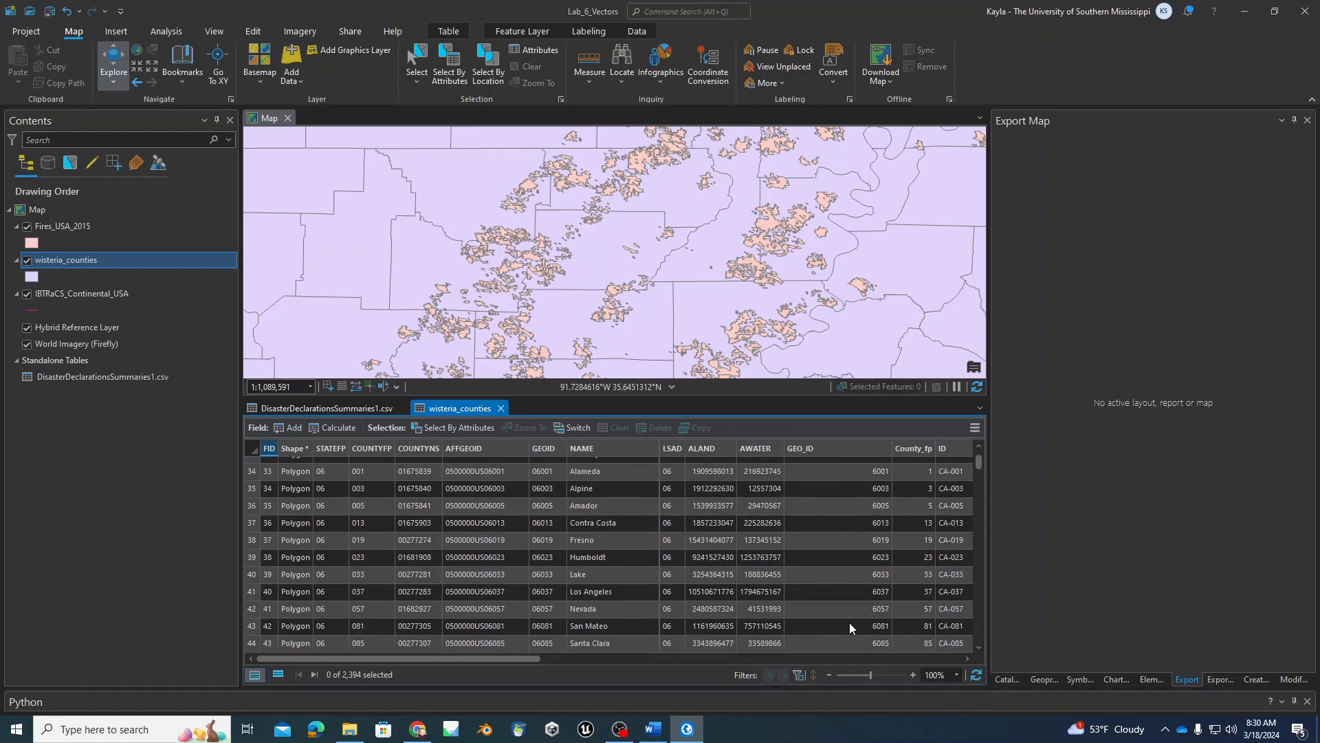
pyautogui.scroll(7, 861, 597)
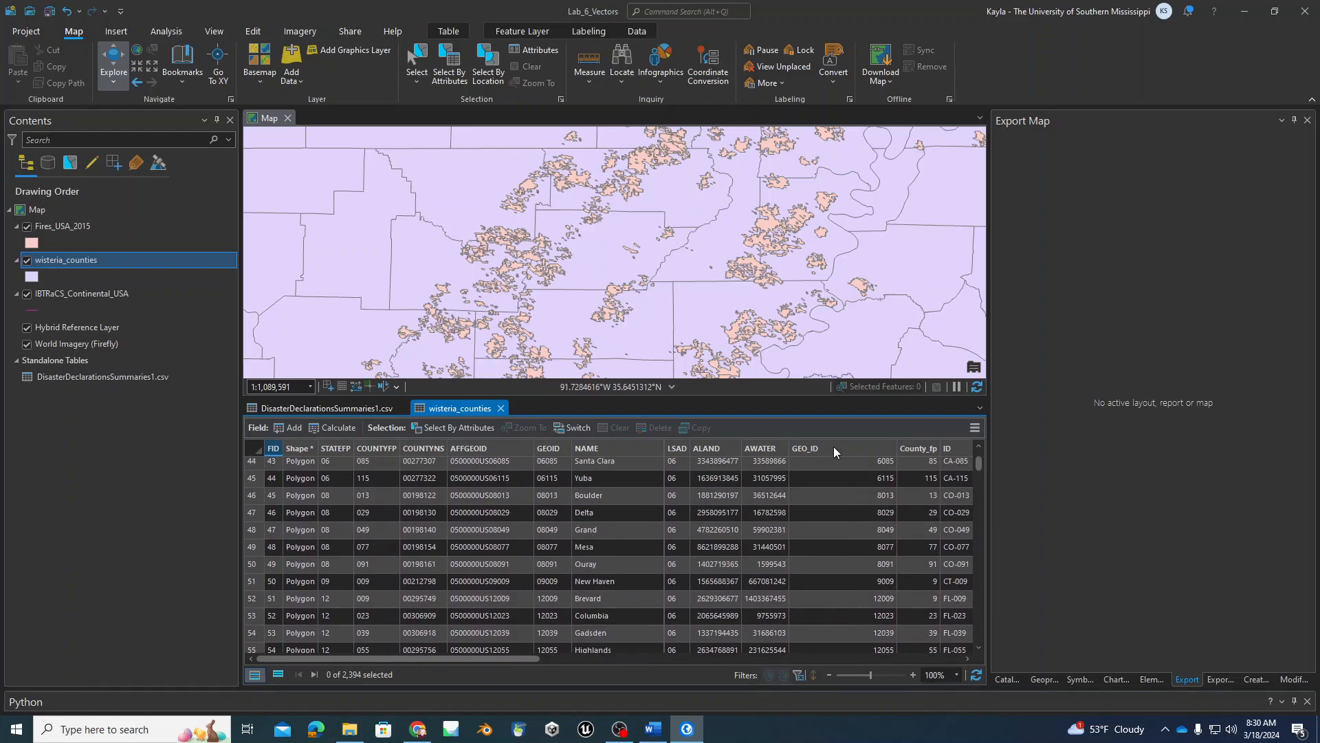
pyautogui.moveTo(834, 450)
# Close the wisteria_counties and DisasterDeclarationsSummaries1.csv tables.
pyautogui.click(501, 409)
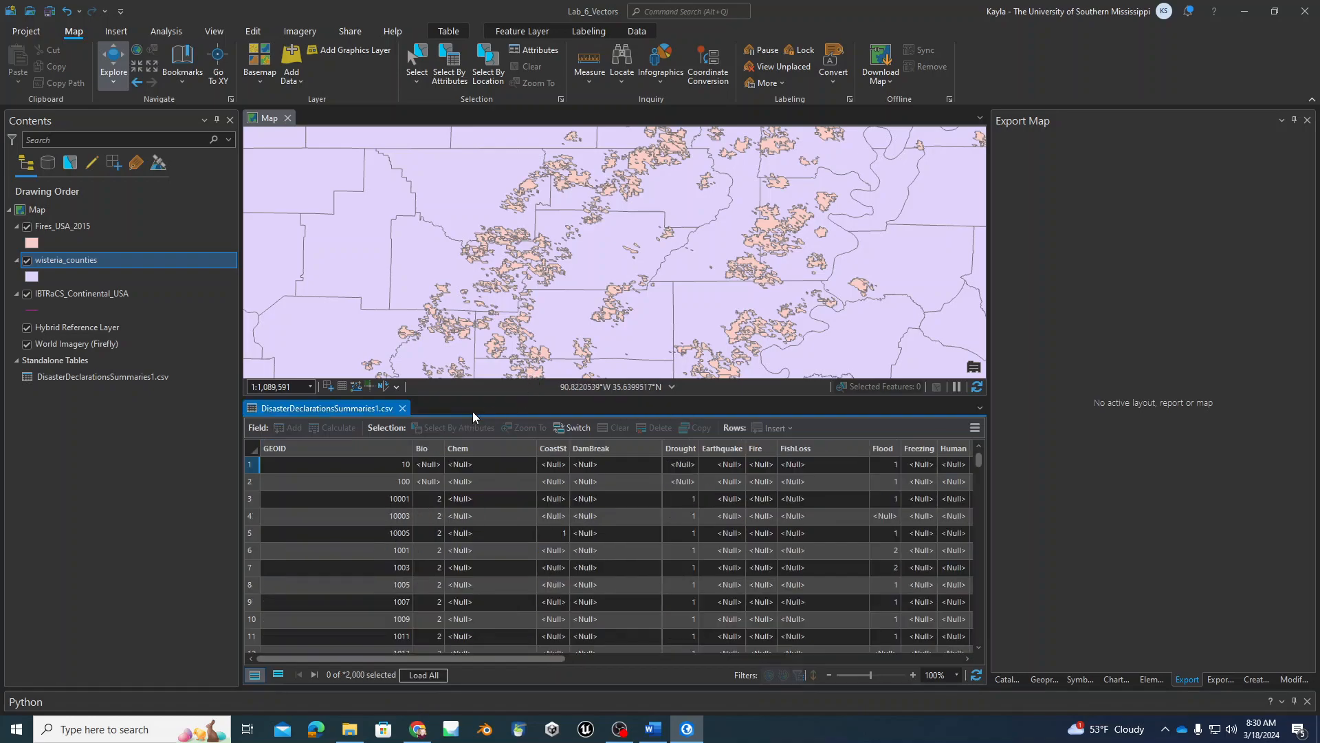
pyautogui.click(402, 409)
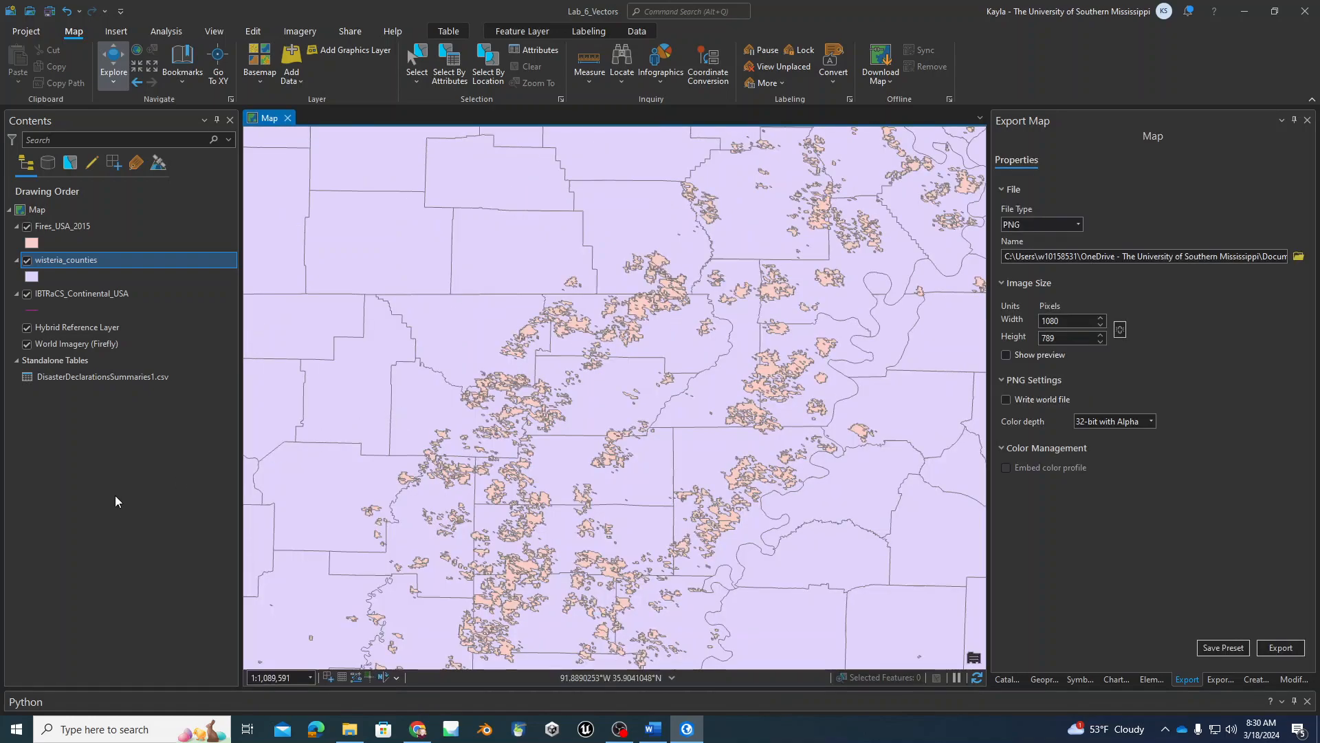
# Set up an Add Join on wisteria_counties, matching its GEO_ID field to GEOID in DisasterDeclarationsSummaries1.csv and keeping all target features.
pyautogui.rightClick(84, 262)
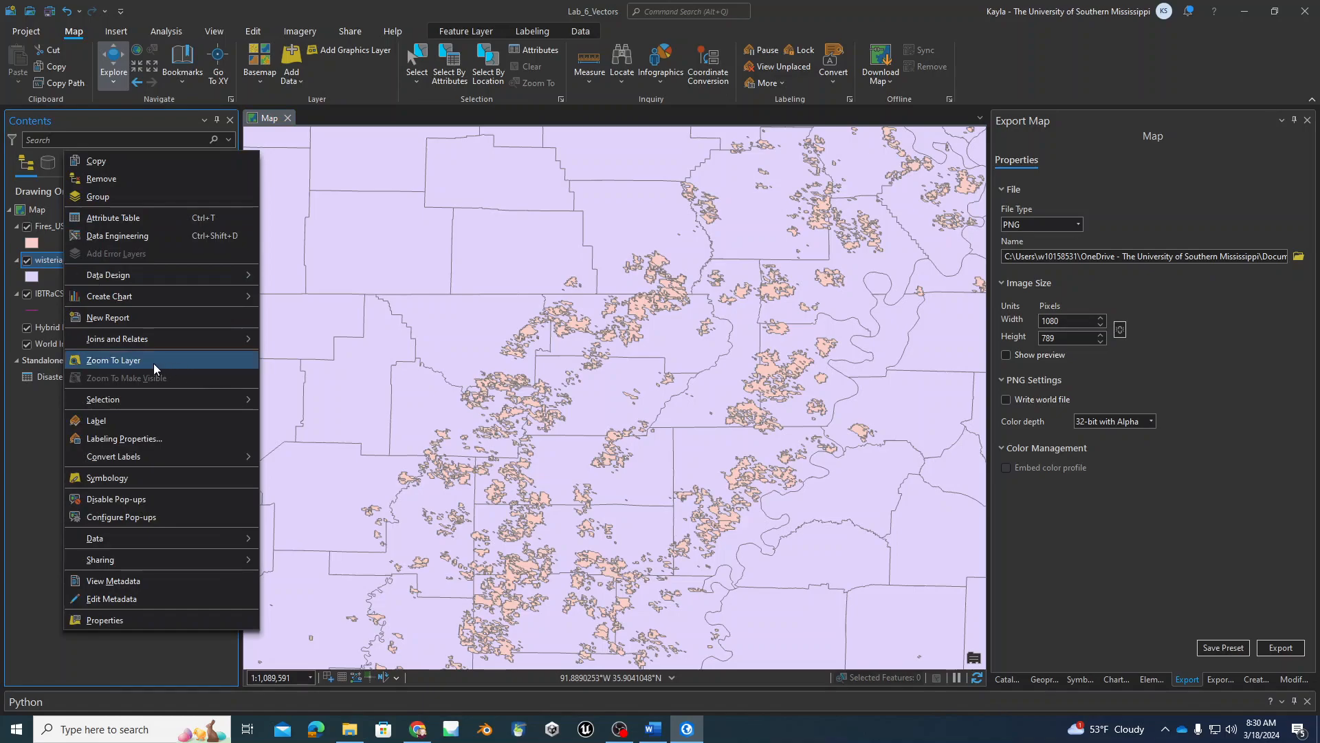
pyautogui.moveTo(121, 340)
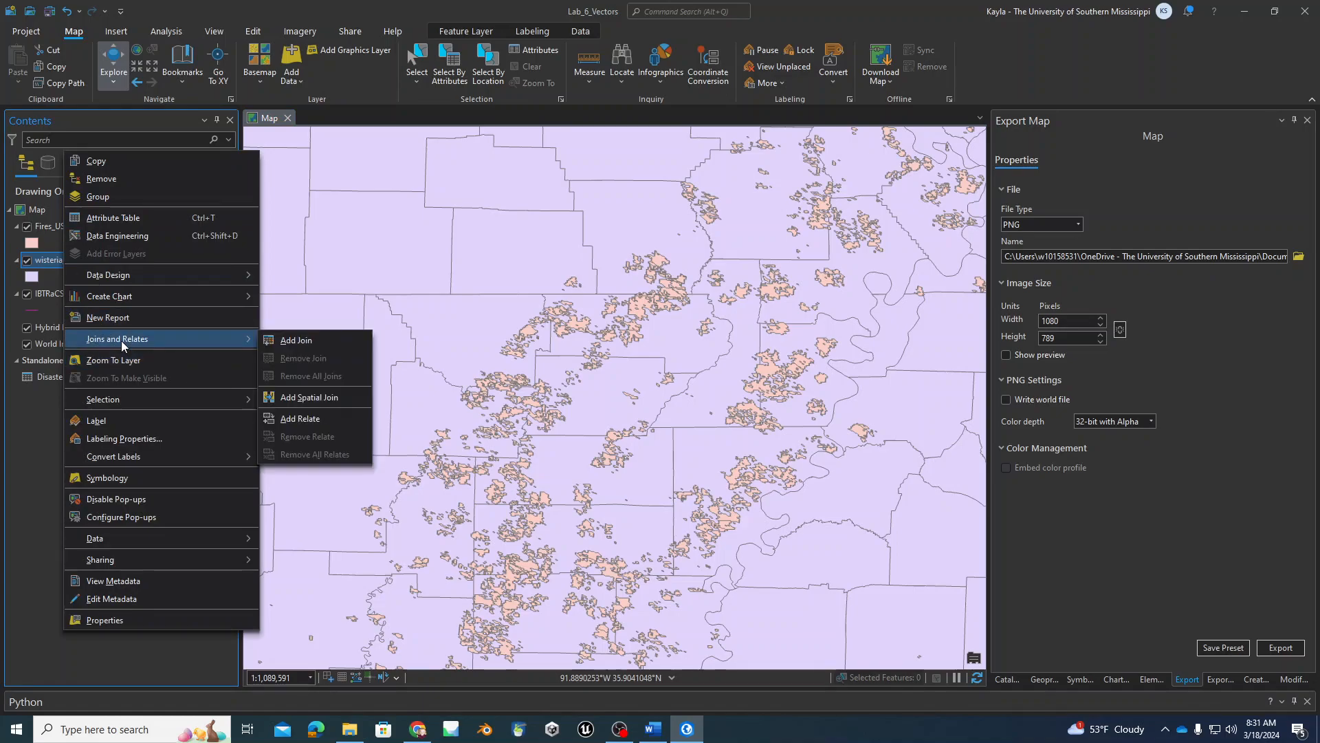
pyautogui.click(313, 341)
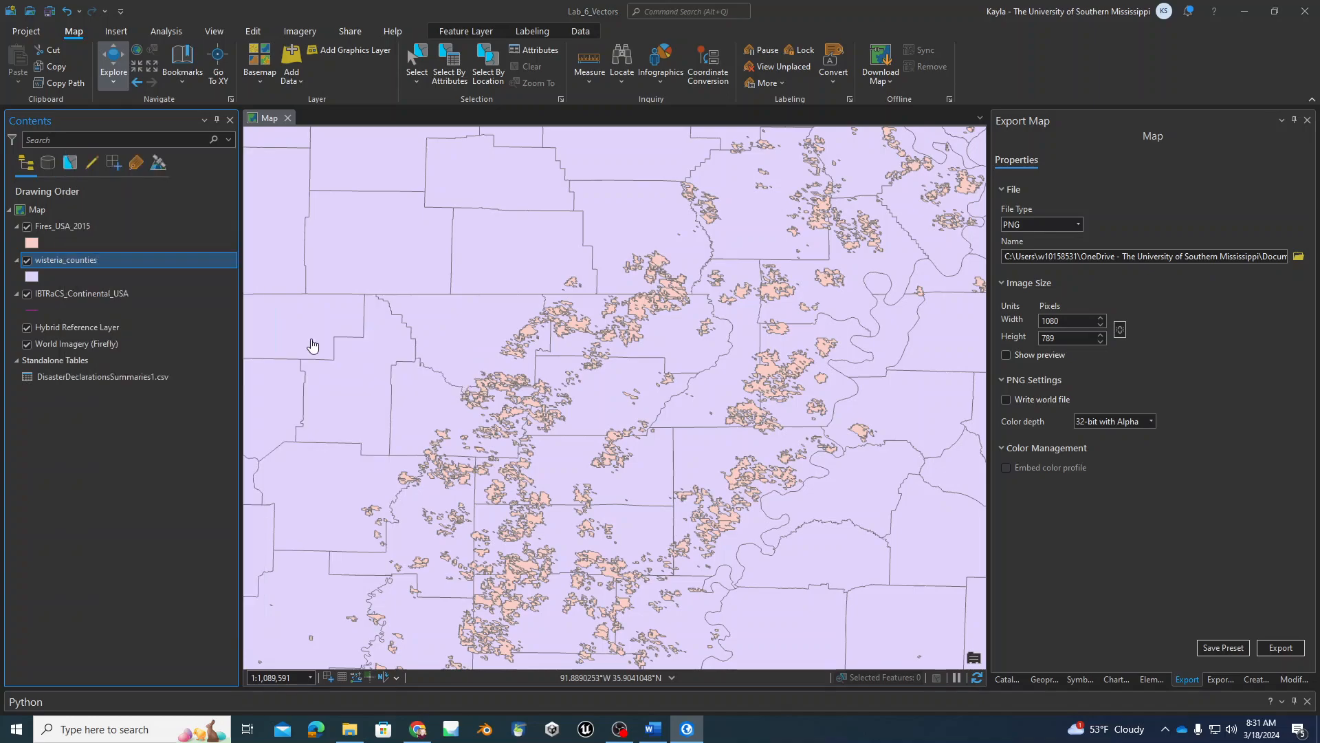
pyautogui.moveTo(148, 185); pyautogui.dragTo(676, 207)
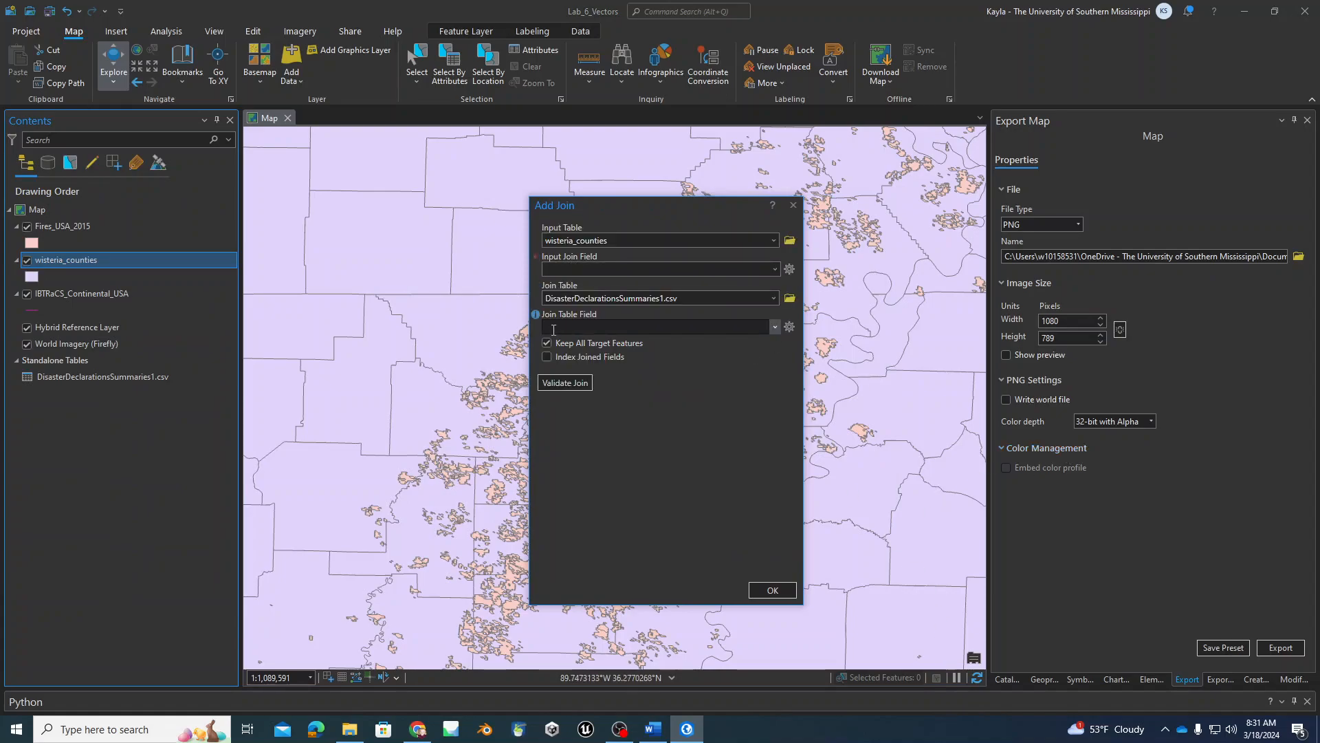
pyautogui.moveTo(547, 299); pyautogui.dragTo(685, 299)
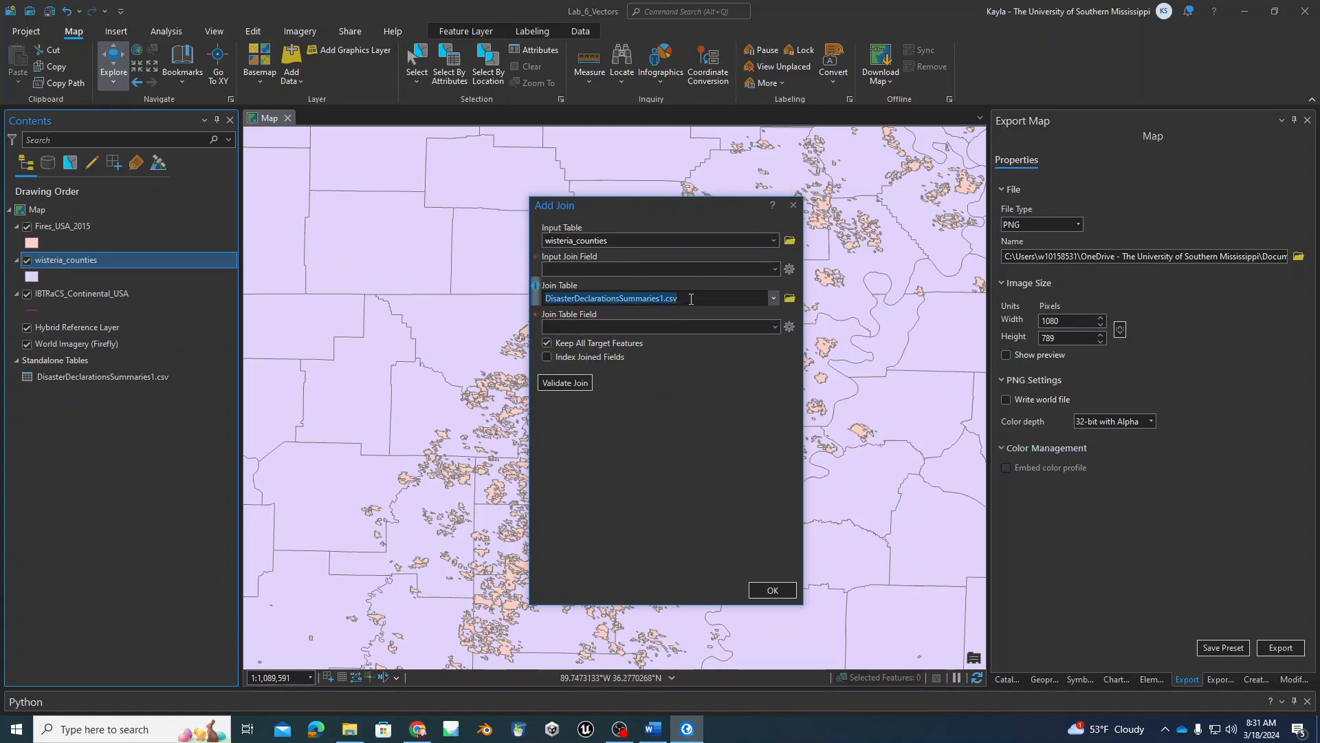
pyautogui.click(774, 269)
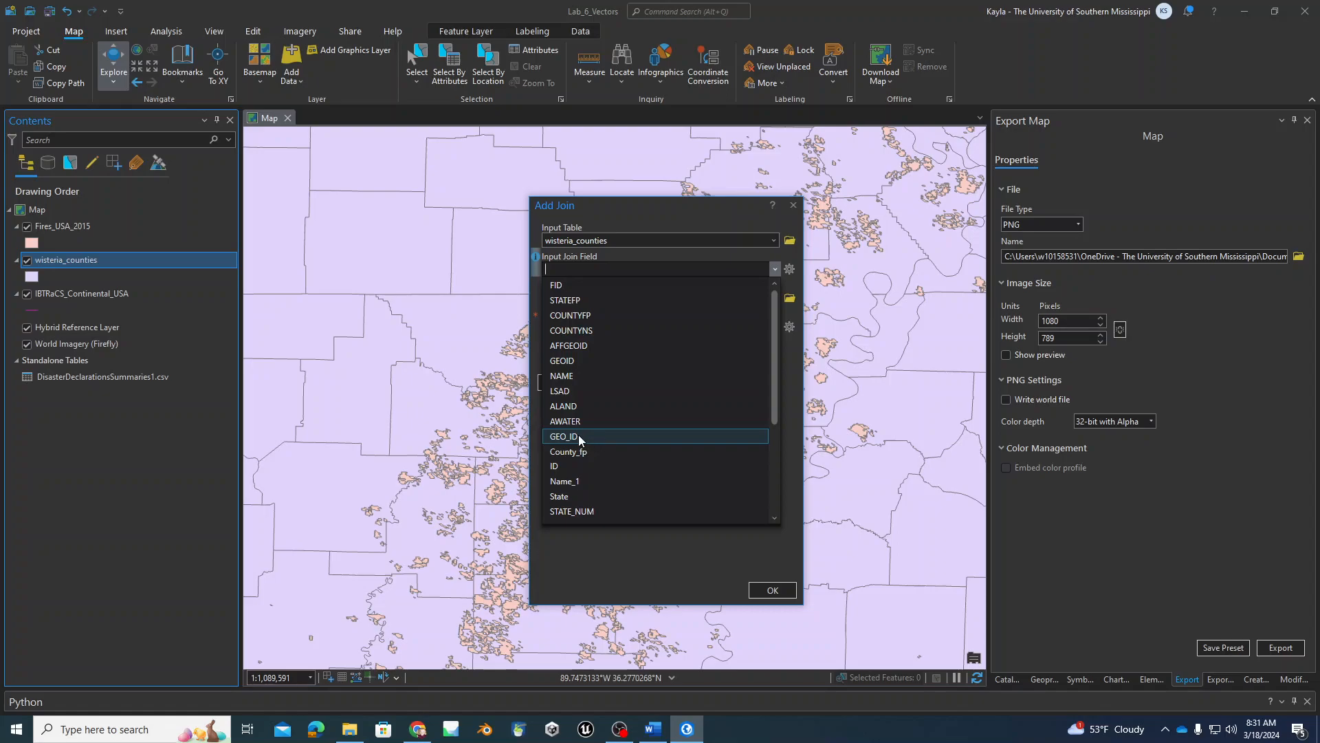
pyautogui.scroll(-1, 594, 481)
pyautogui.scroll(-1, 593, 480)
pyautogui.scroll(2, 593, 480)
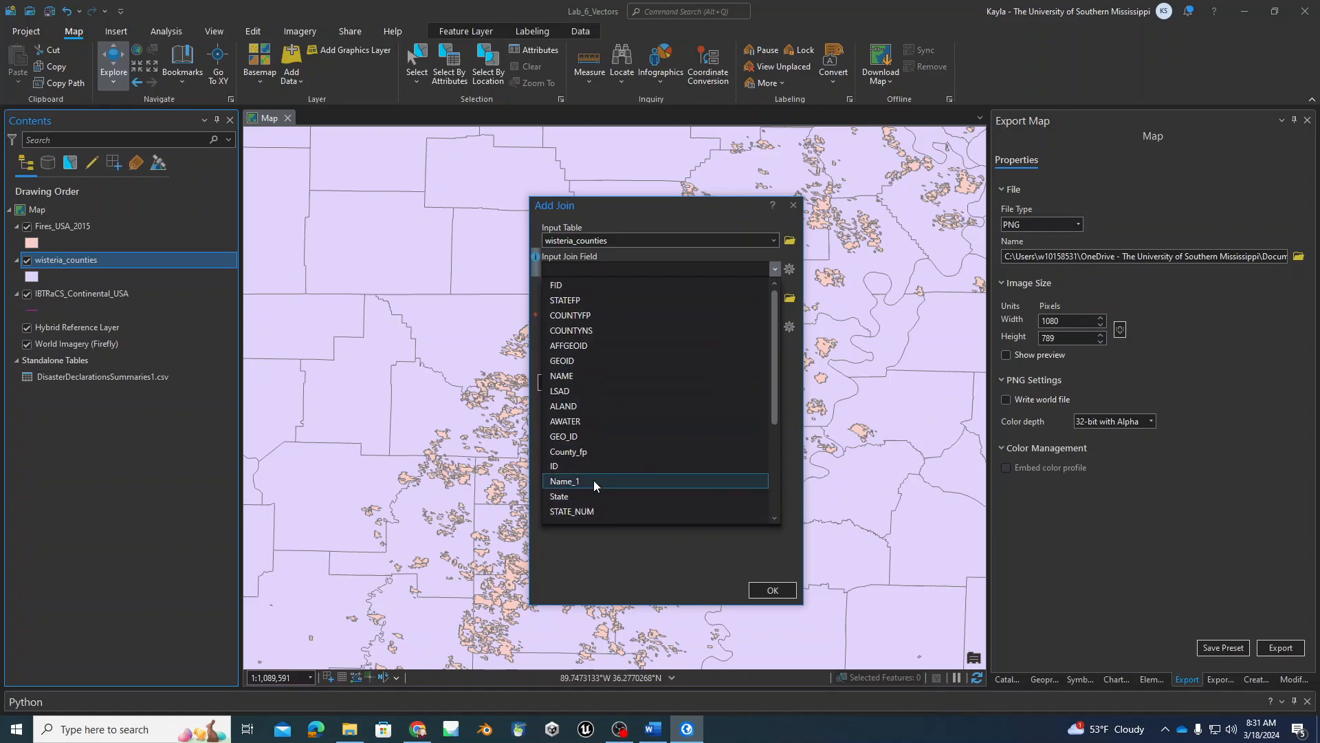
pyautogui.click(563, 436)
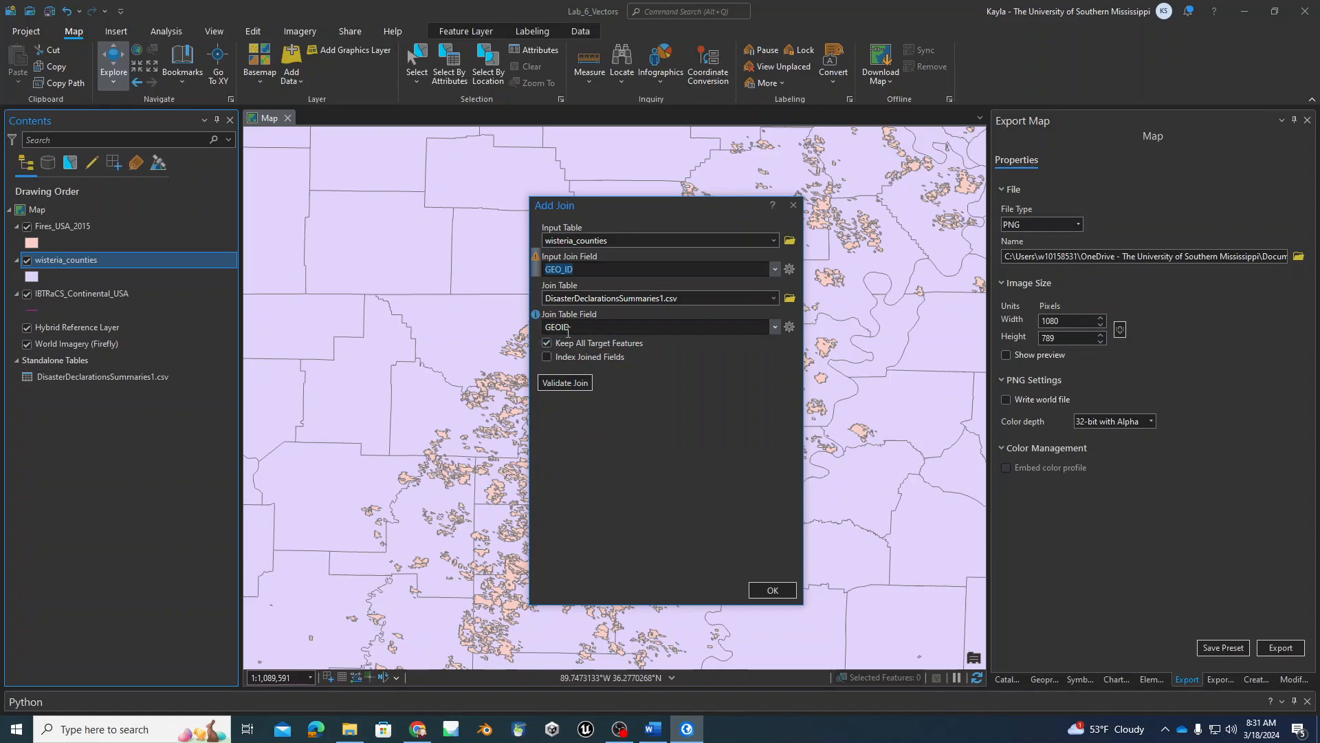
# Validate the join and examine the matched, input table and join table record counts in the enlarged message.
pyautogui.click(564, 387)
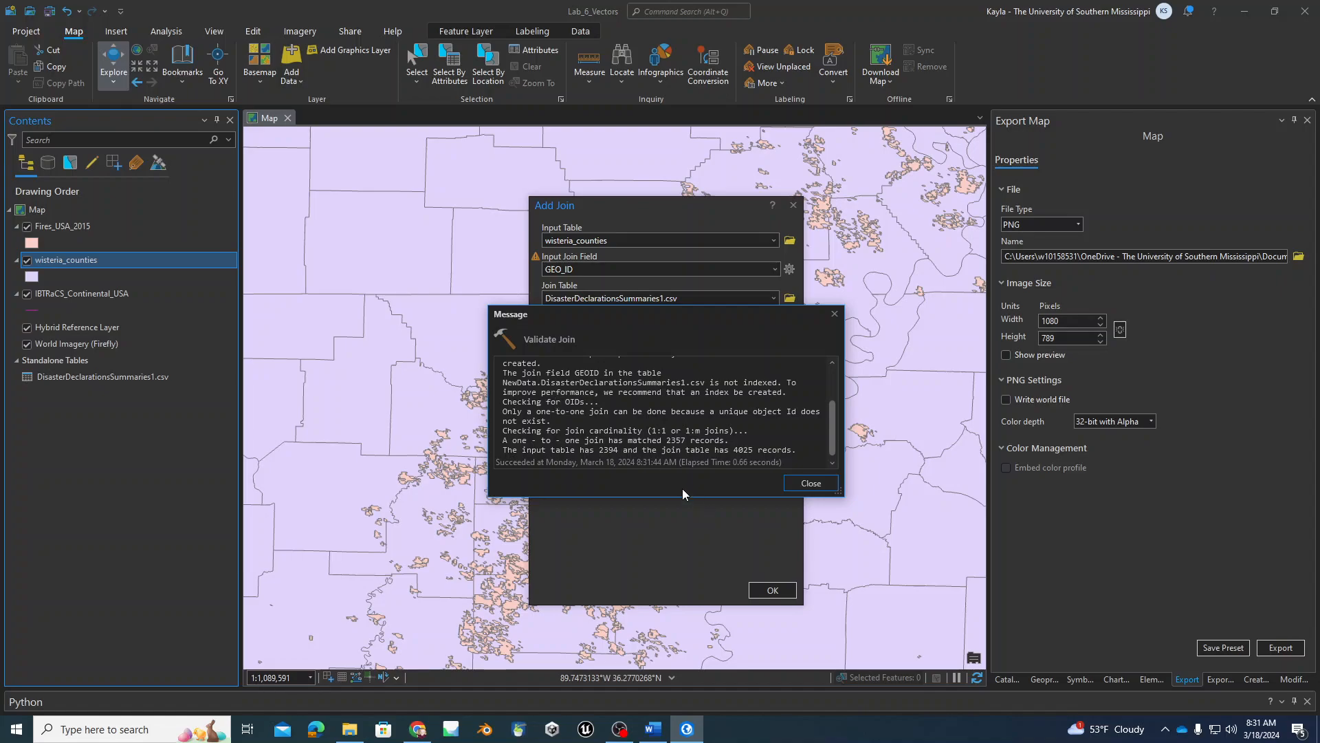
pyautogui.moveTo(682, 495); pyautogui.dragTo(674, 561)
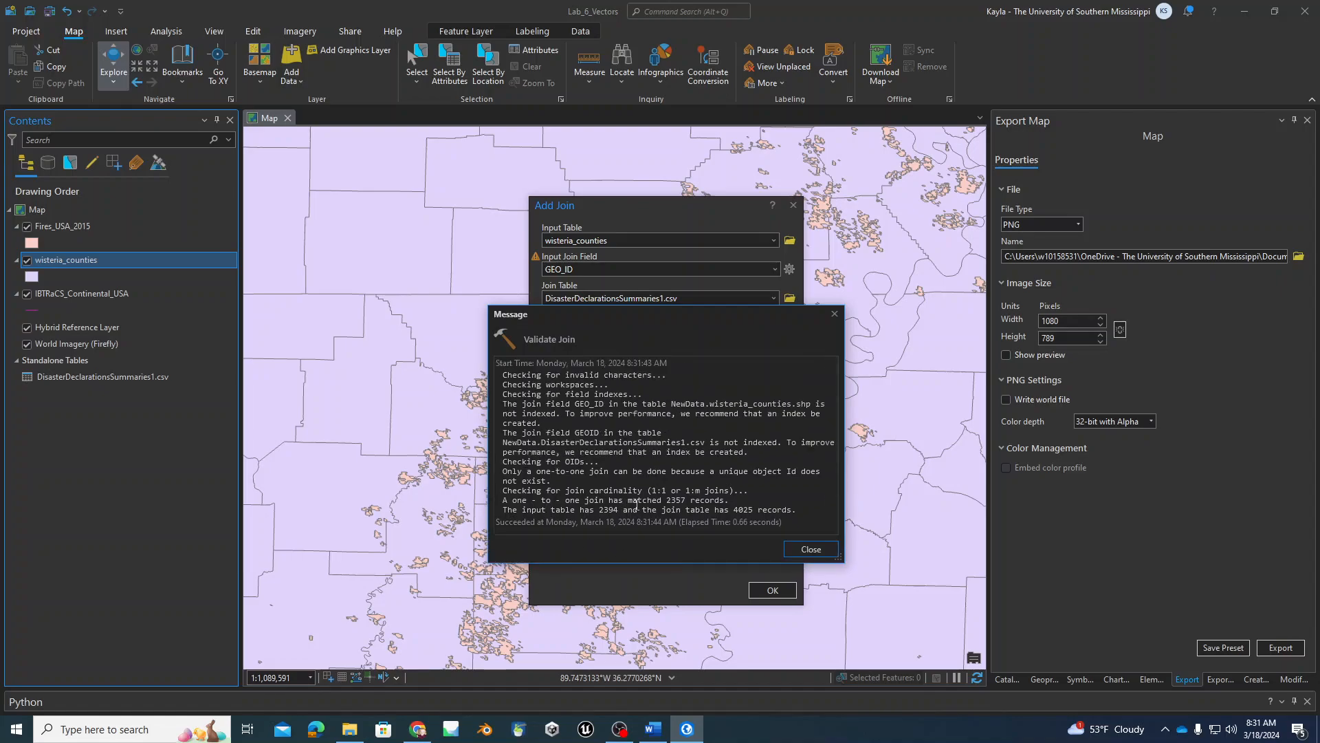
pyautogui.moveTo(666, 501); pyautogui.dragTo(729, 500)
pyautogui.moveTo(494, 499); pyautogui.dragTo(442, 501)
pyautogui.moveTo(522, 510); pyautogui.dragTo(621, 510)
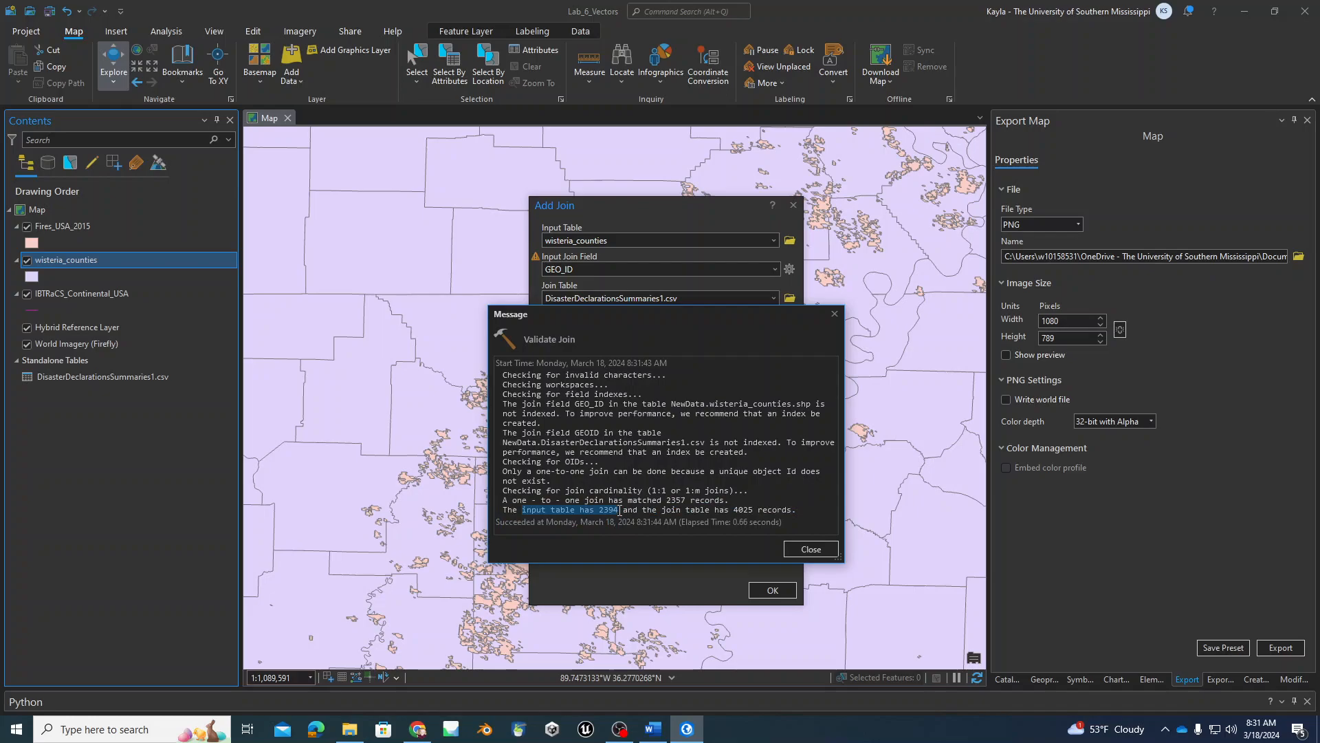
pyautogui.moveTo(659, 511); pyautogui.dragTo(799, 511)
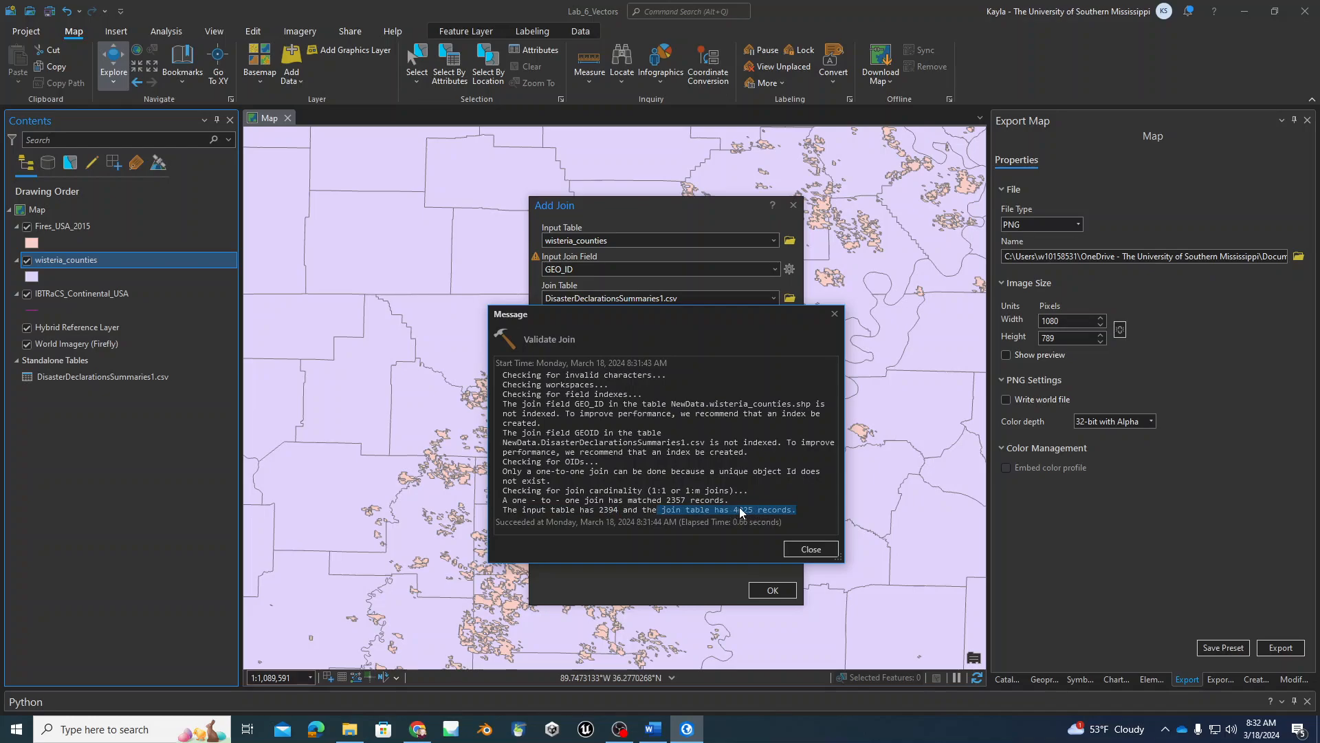
pyautogui.moveTo(666, 499); pyautogui.dragTo(685, 500)
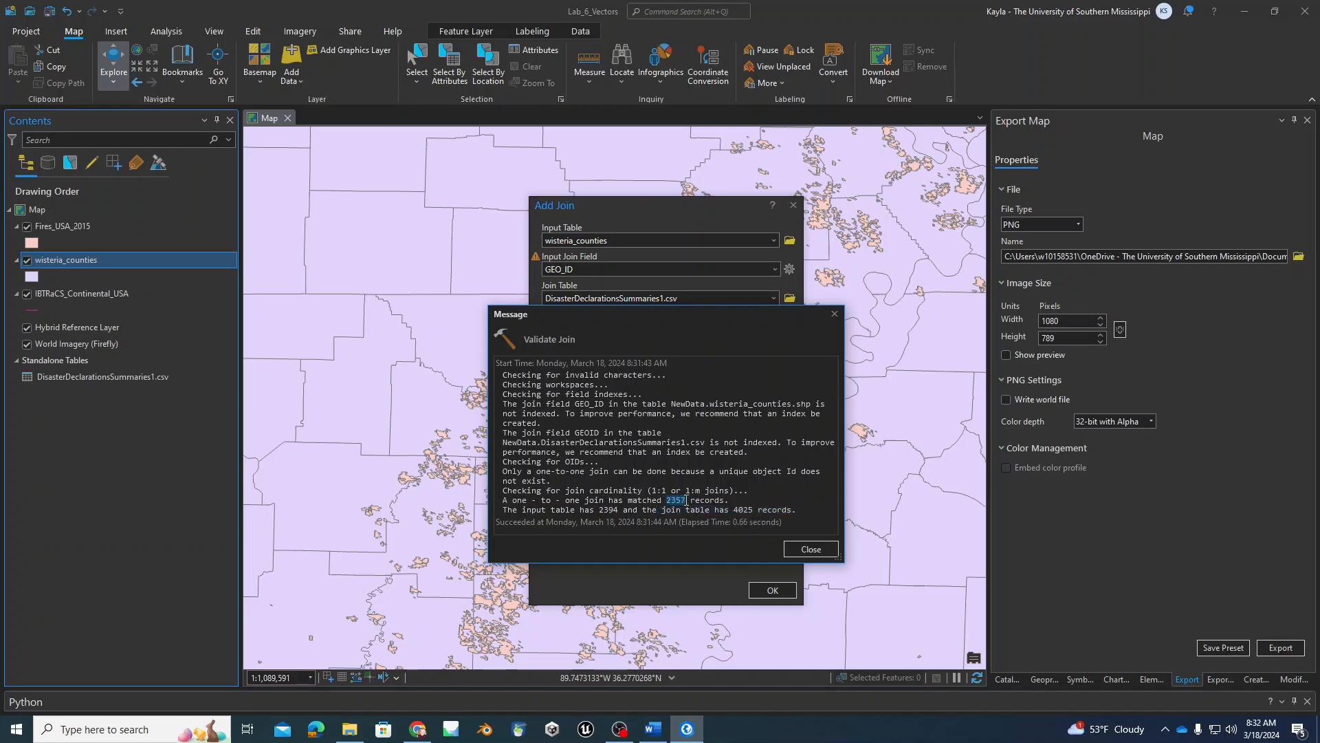
# Compare the matched record count with the input table's record count in the Validate Join message and close it.
pyautogui.doubleClick(608, 509)
pyautogui.doubleClick(672, 500)
pyautogui.click(834, 313)
# Try GEOID as the input join field for wisteria_counties, validate the join and check the resulting message for matches.
pyautogui.click(660, 269)
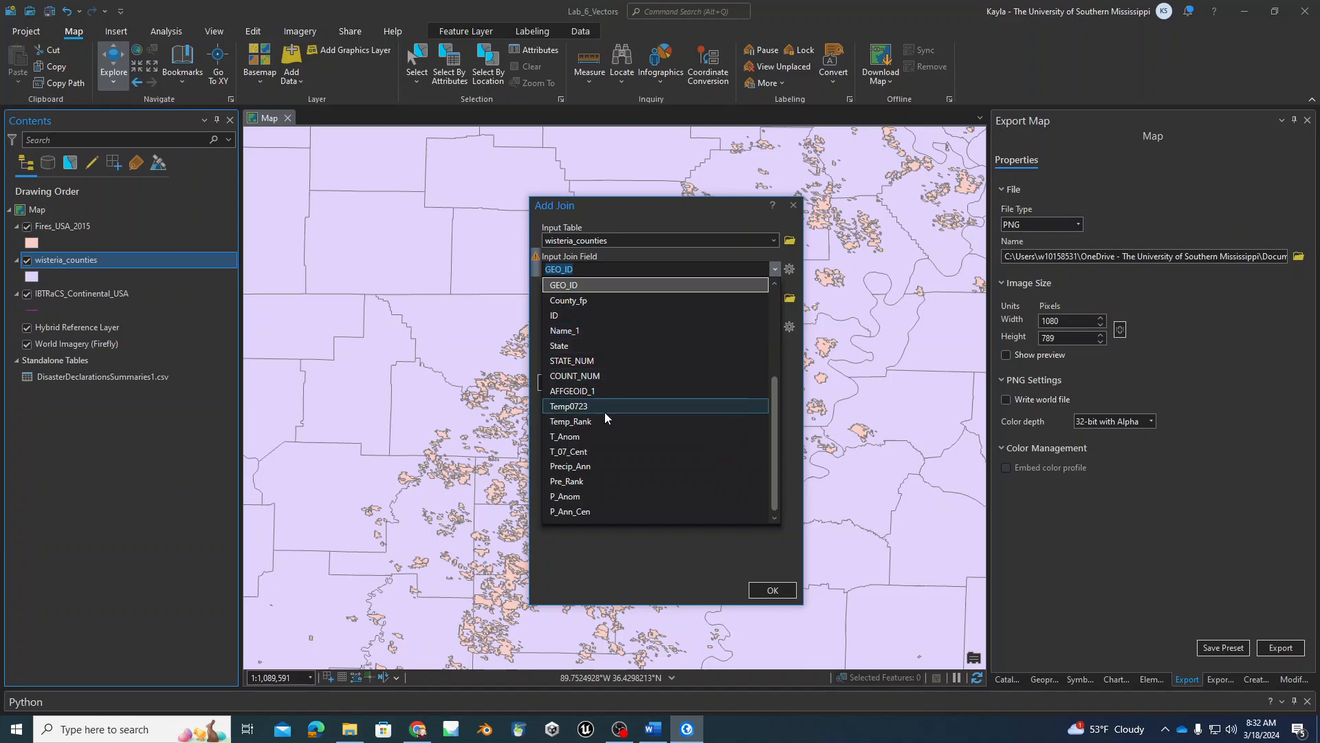
pyautogui.scroll(4, 596, 456)
pyautogui.click(575, 365)
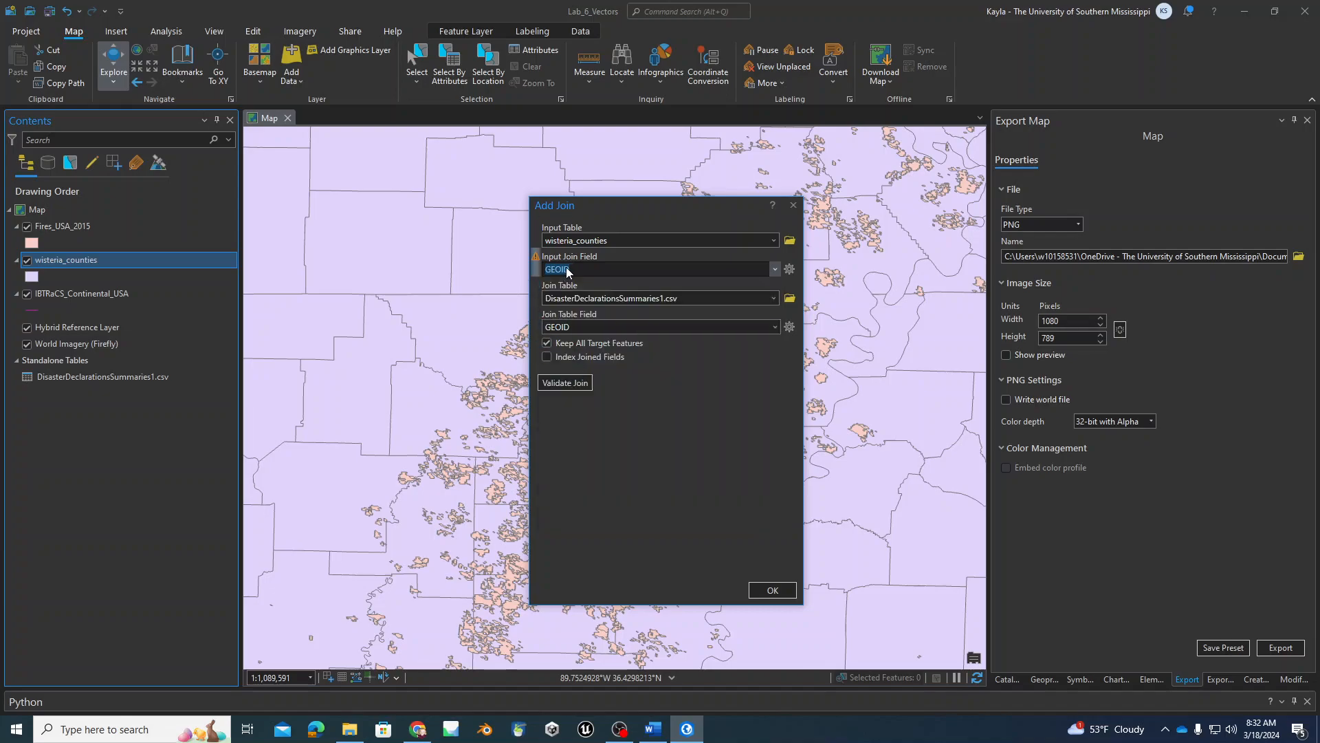
pyautogui.click(565, 384)
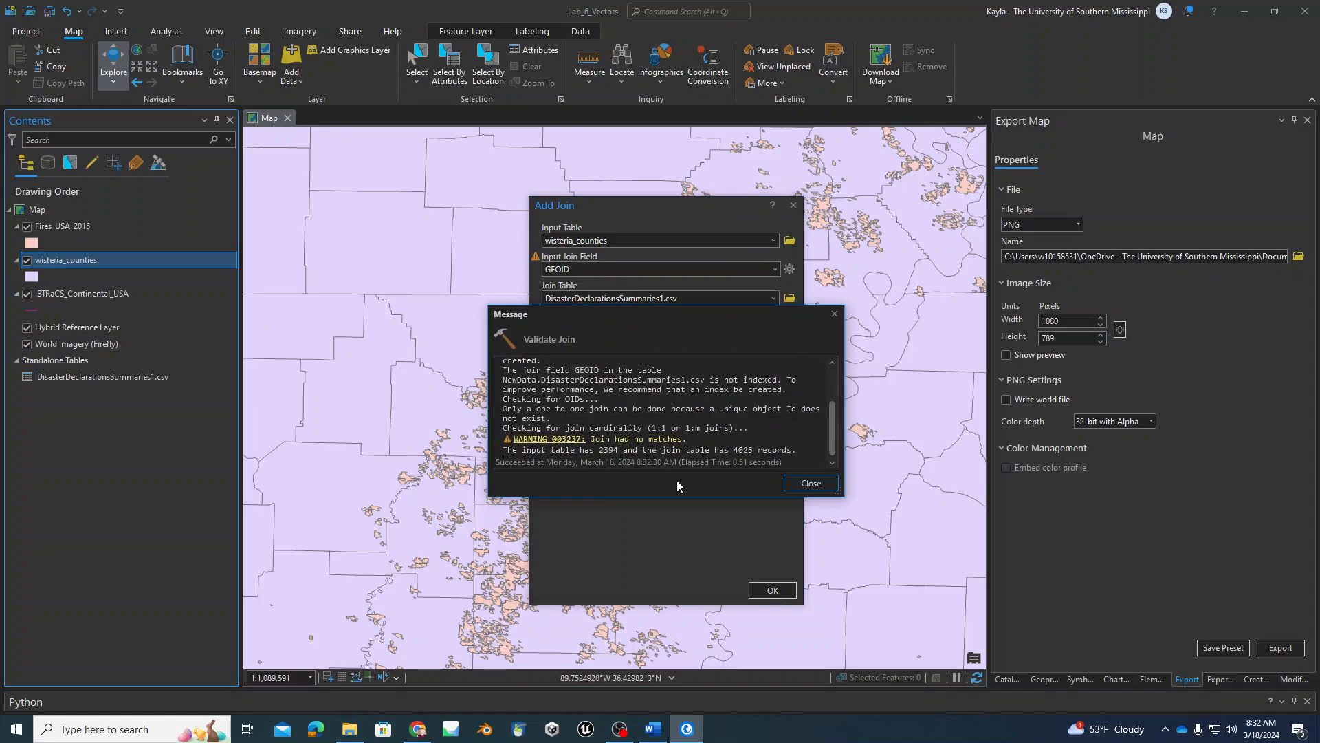
pyautogui.moveTo(689, 442); pyautogui.dragTo(471, 444)
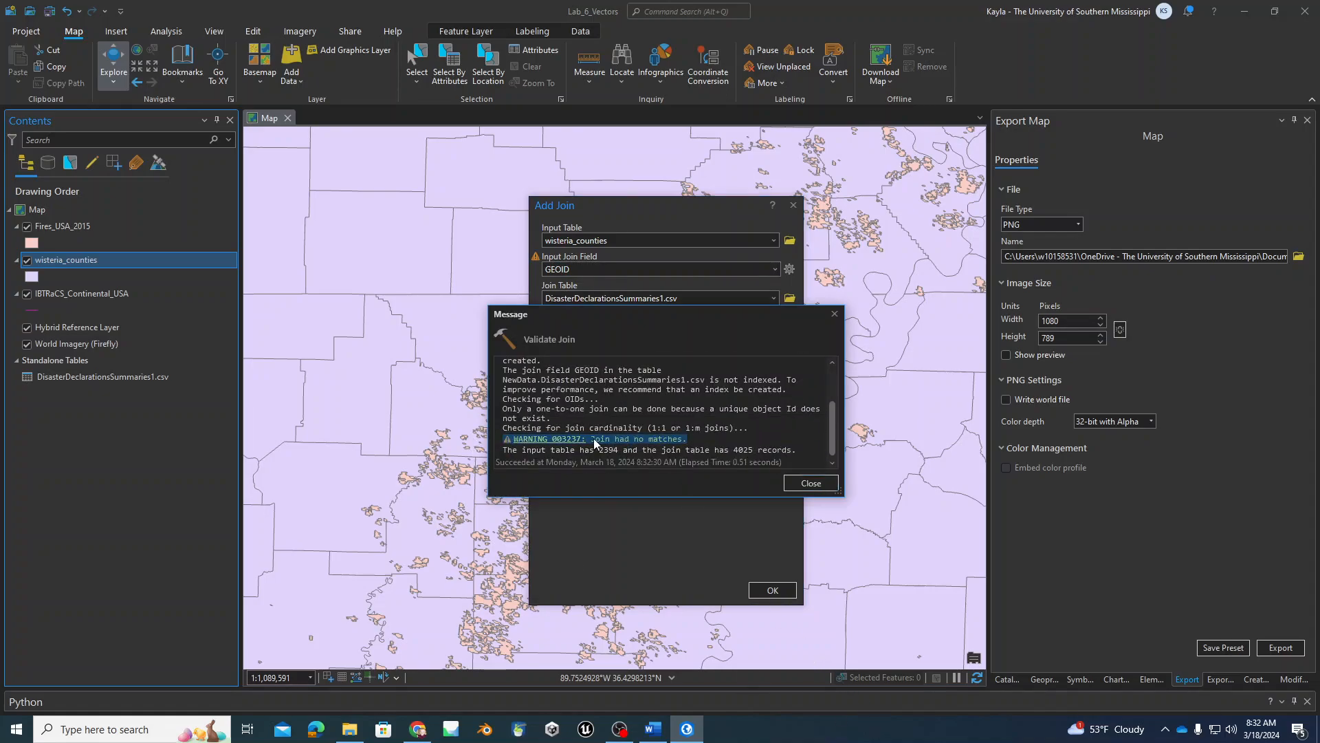
pyautogui.click(811, 484)
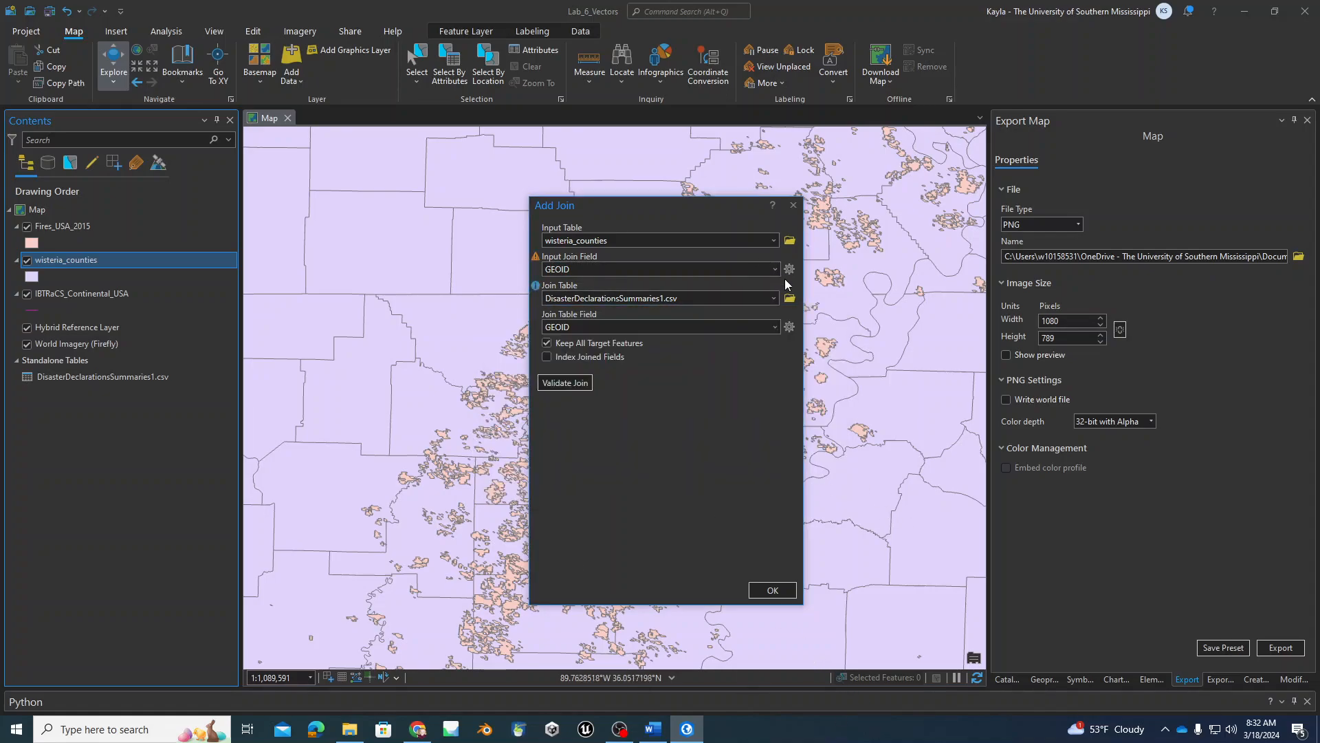
# Set the input join field to GEO_ID and run the join with DisasterDeclarationsSummaries1.csv.
pyautogui.click(774, 269)
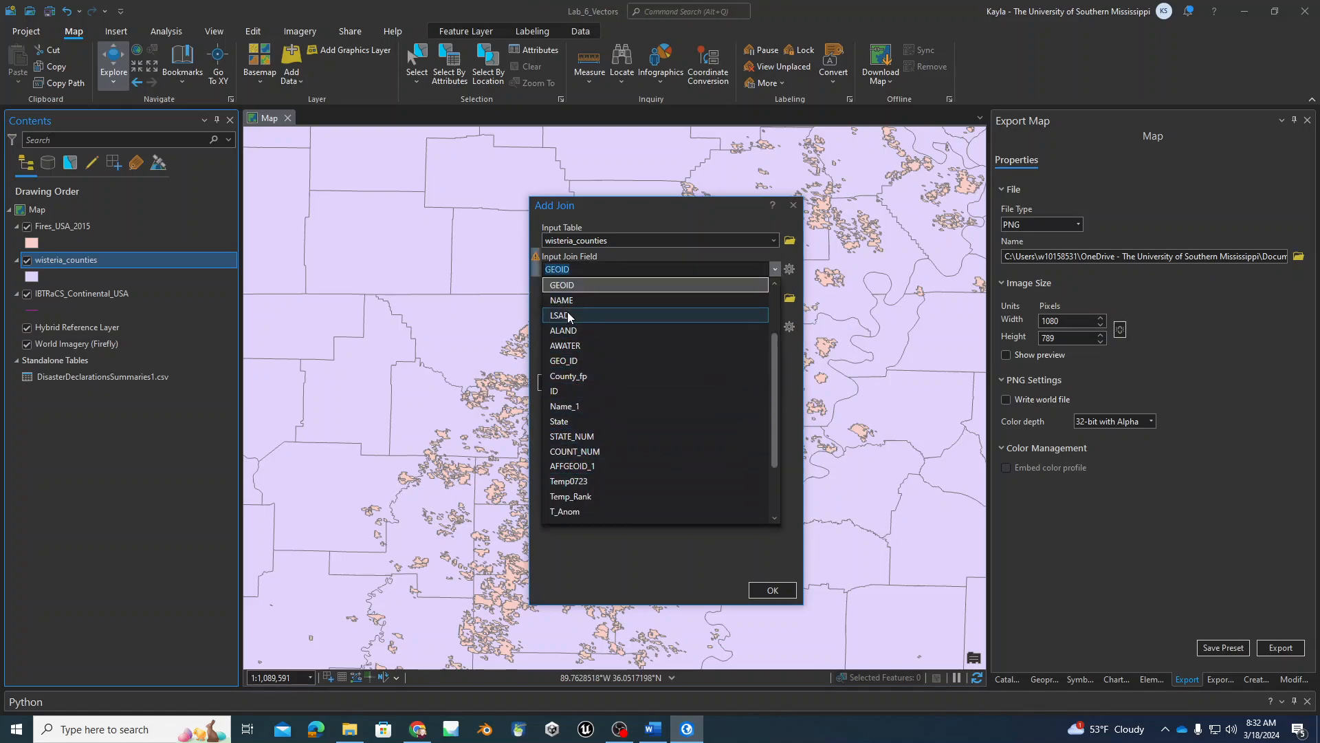
pyautogui.click(593, 361)
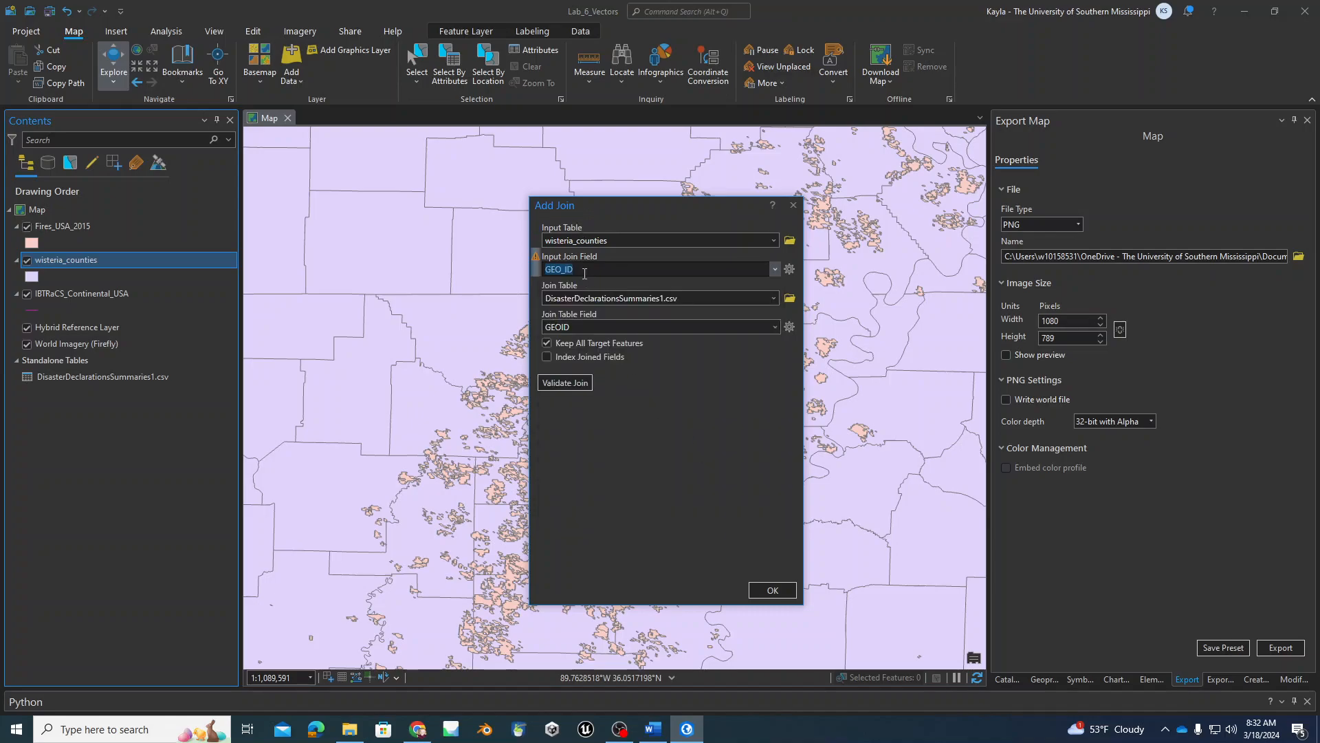
pyautogui.click(762, 590)
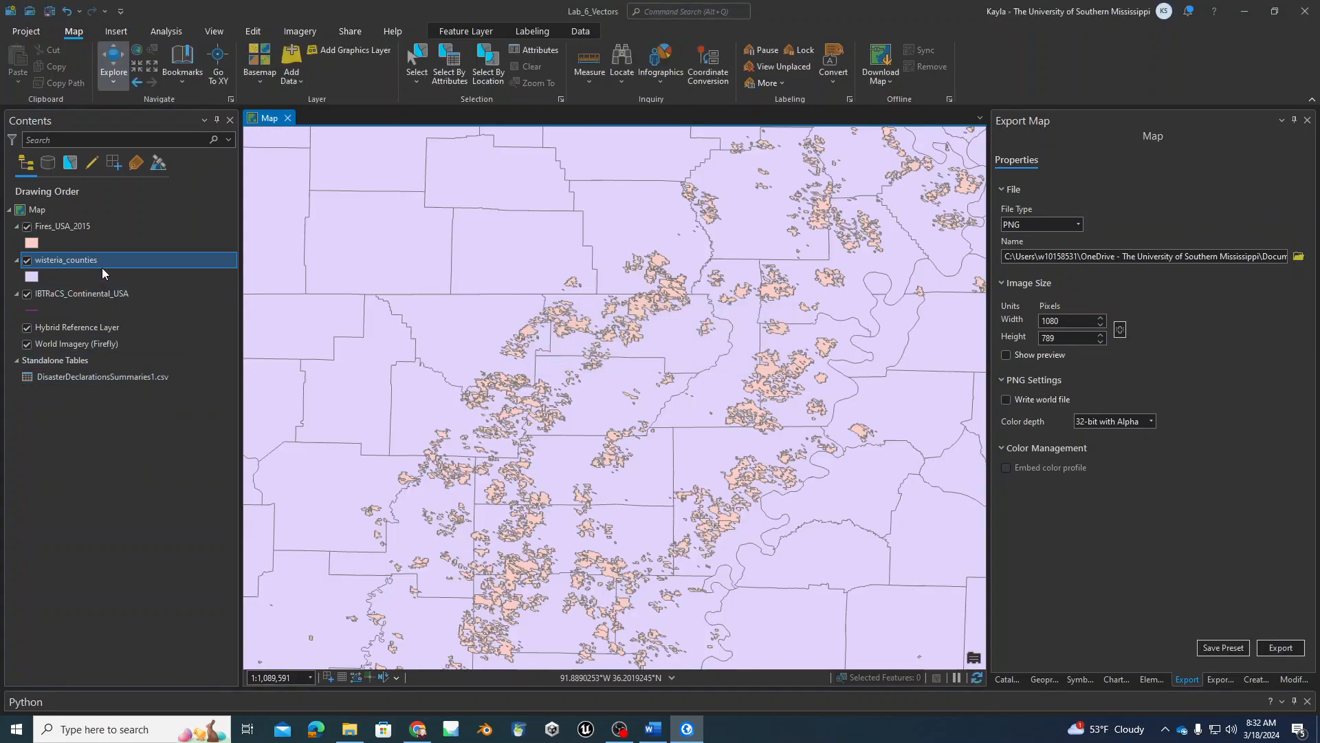
# Open the wisteria_counties attribute table and look through the joined disaster fields after the county fields.
pyautogui.rightClick(105, 269)
pyautogui.click(155, 87)
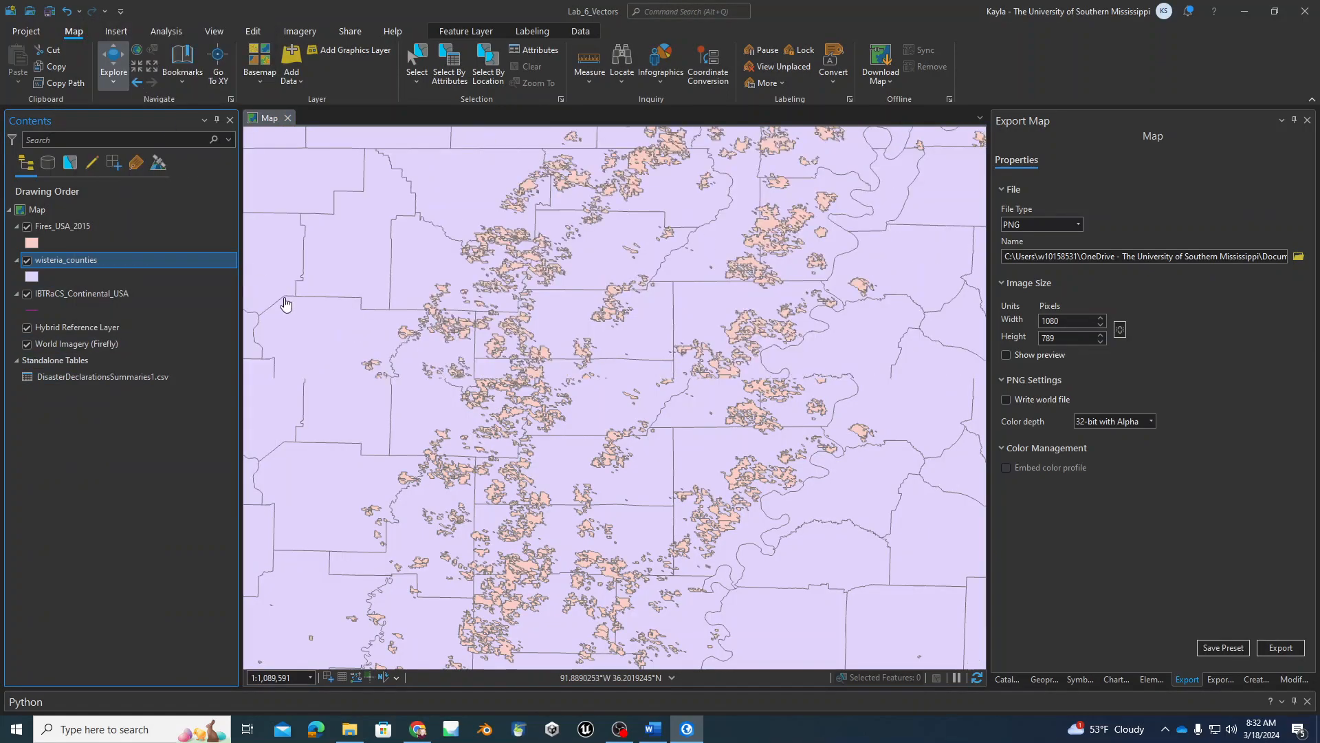
pyautogui.moveTo(349, 659); pyautogui.dragTo(567, 694)
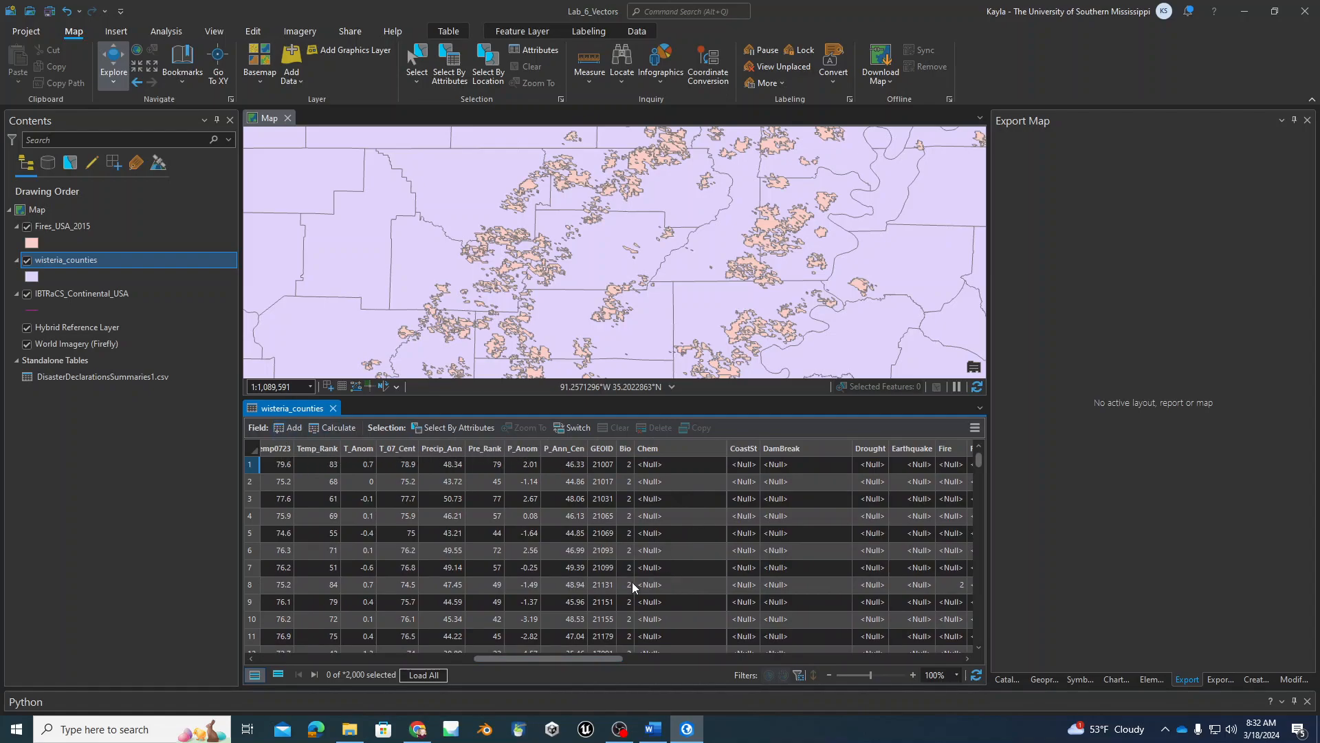
pyautogui.moveTo(572, 659); pyautogui.dragTo(625, 669)
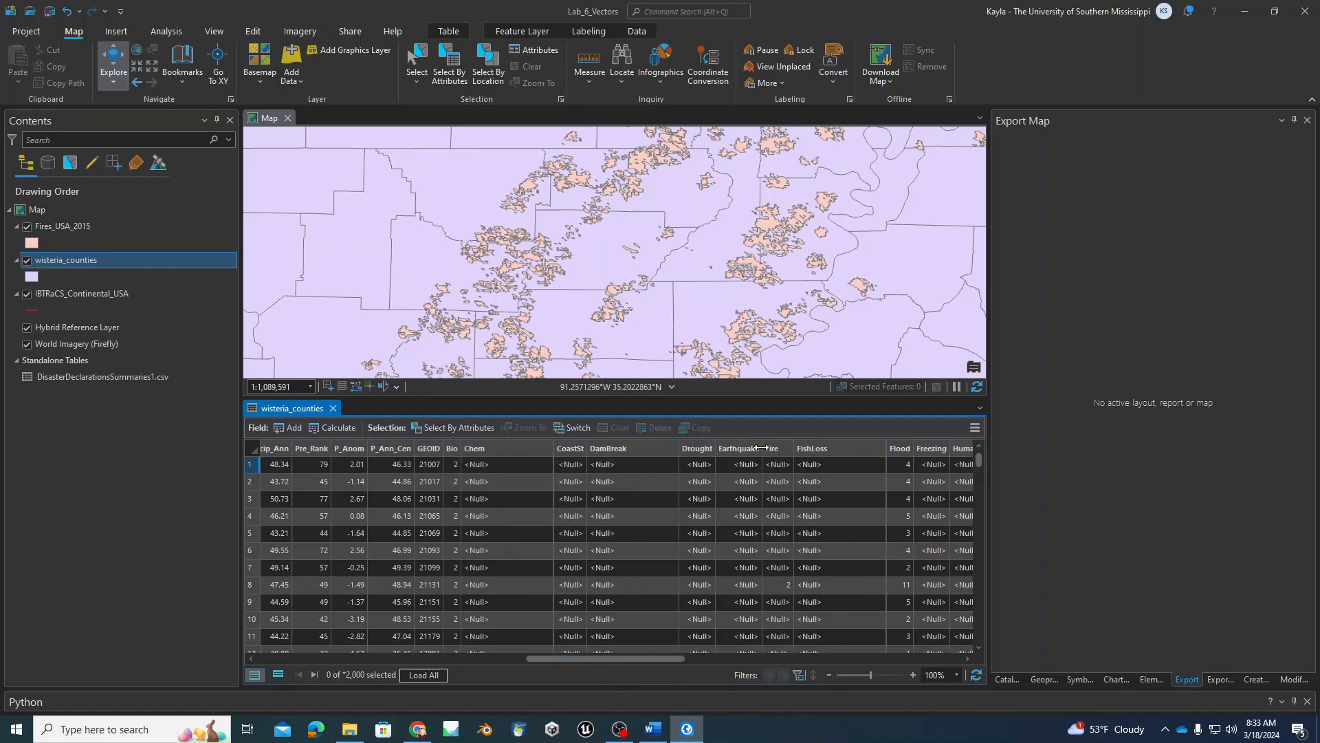
pyautogui.moveTo(592, 663); pyautogui.dragTo(310, 638)
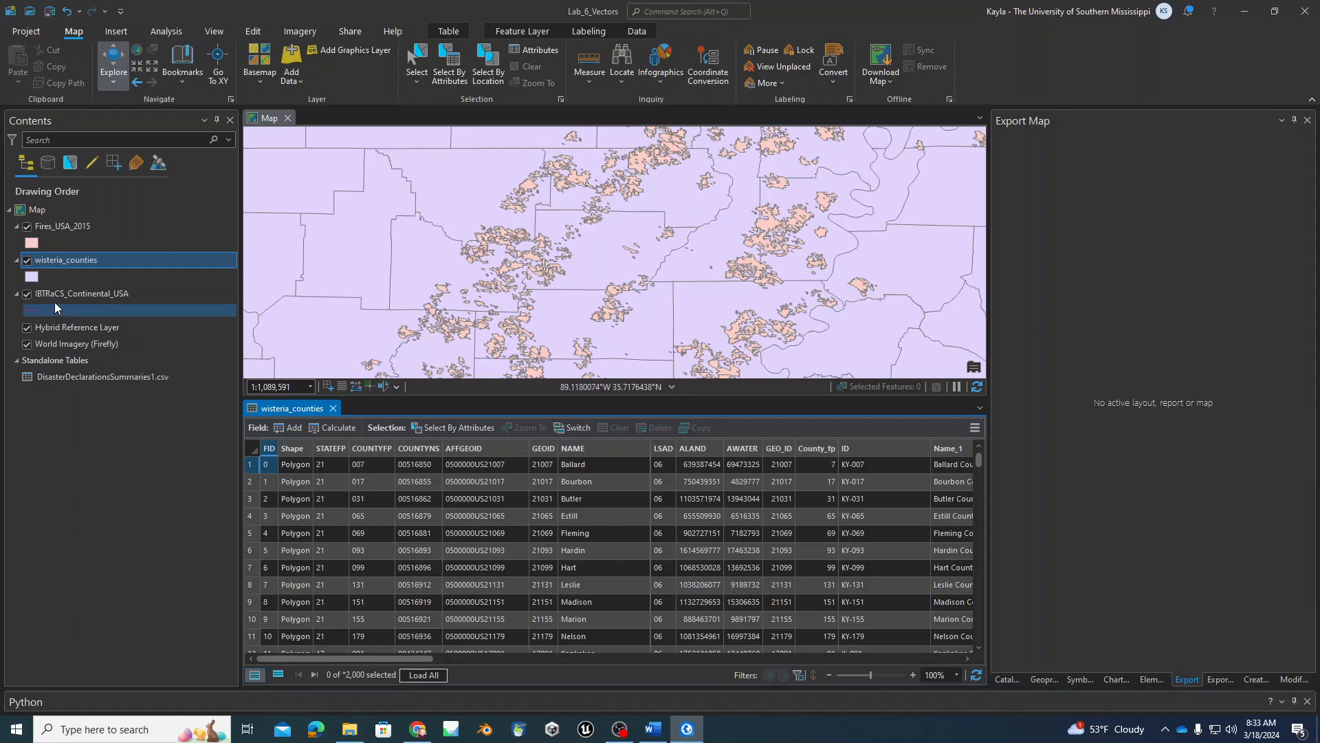
# Export the joined wisteria_counties layer to Lab_6_Vectors.gdb as a feature class named Wisteria_Counties_with_Disaster_Declaration.
pyautogui.rightClick(60, 265)
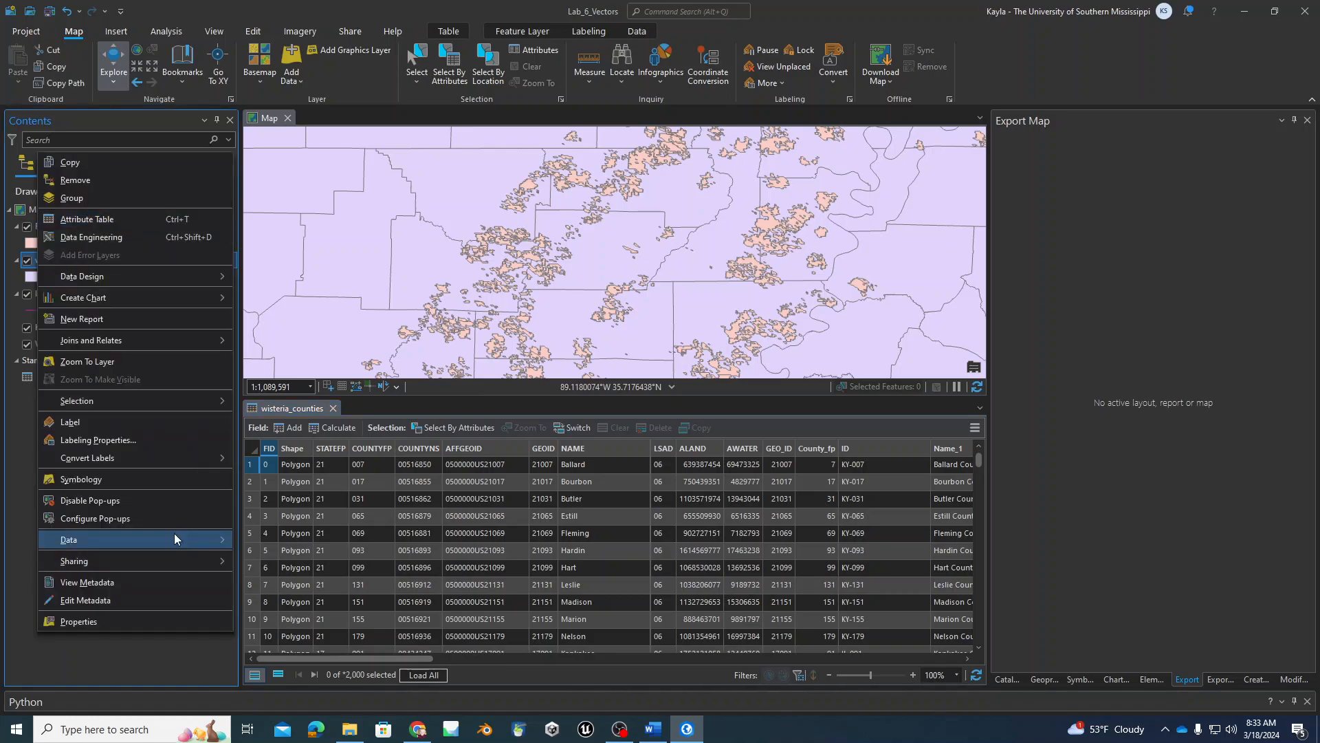
pyautogui.moveTo(175, 539)
pyautogui.click(280, 540)
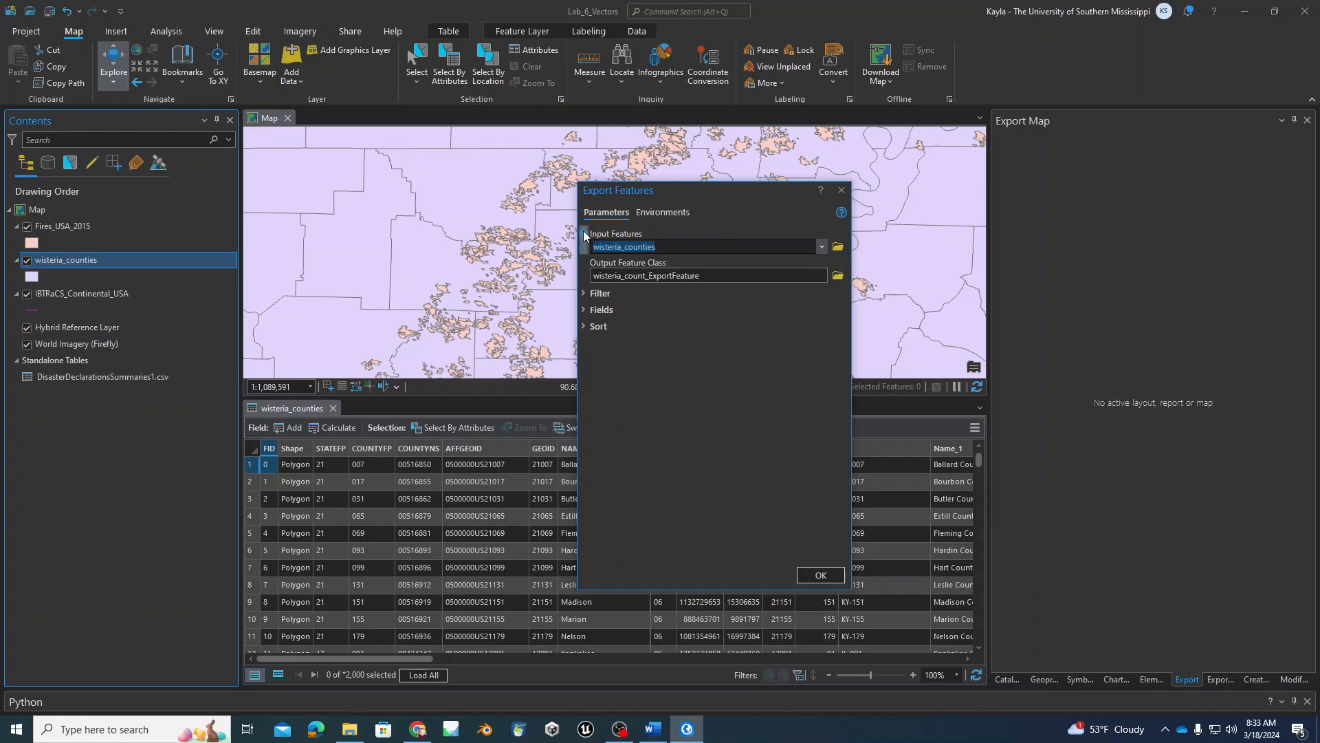
pyautogui.click(605, 277)
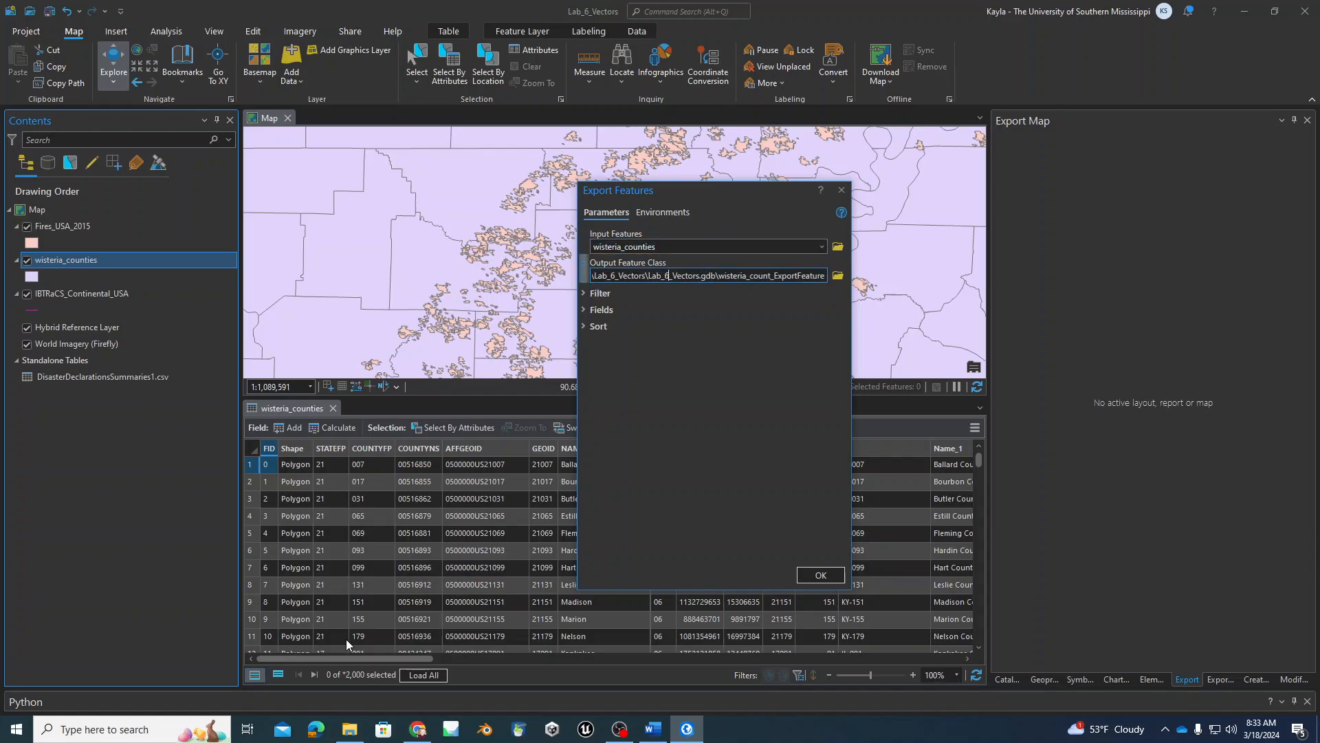
pyautogui.press('Left')
pyautogui.press('Left')
pyautogui.press('Left')
pyautogui.press('Left')
pyautogui.press('Left')
pyautogui.press('Left')
pyautogui.press('Left')
pyautogui.press('Left')
pyautogui.press('Left')
pyautogui.press('Left')
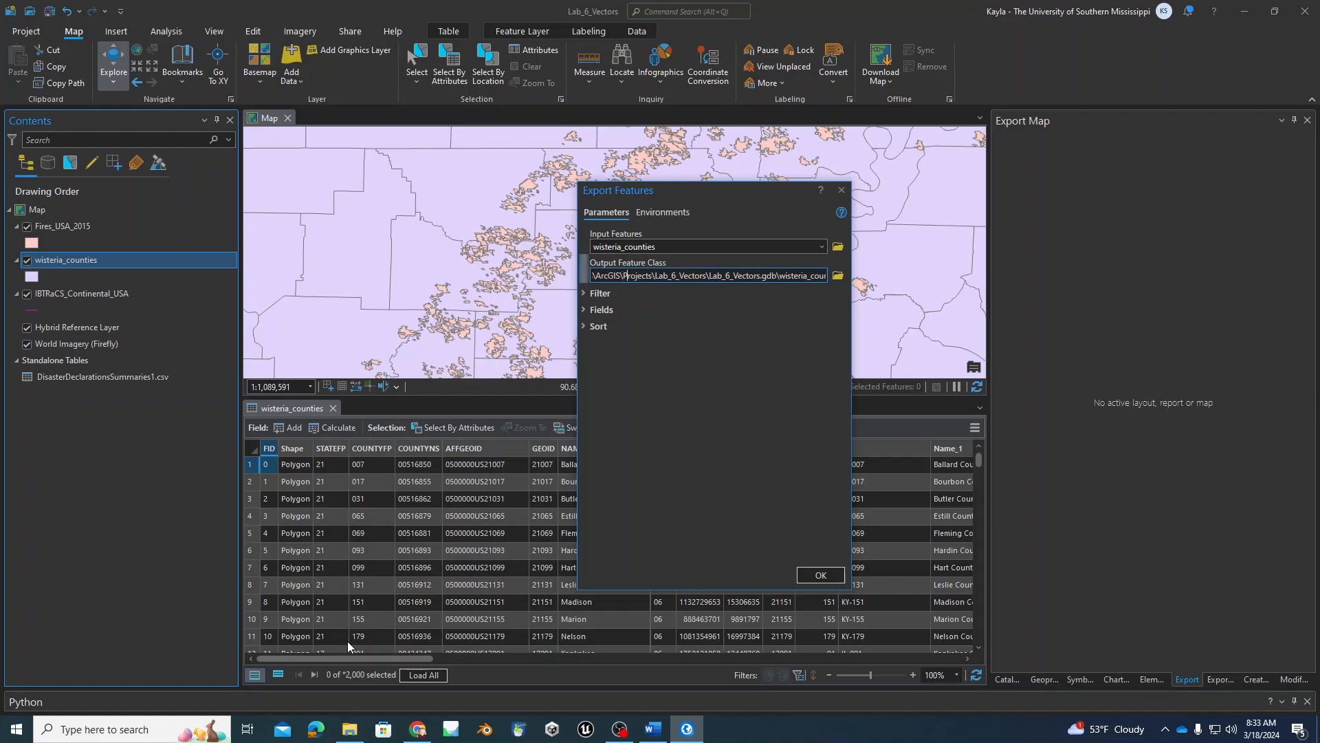
pyautogui.press('Right')
pyautogui.press('Right')
pyautogui.press('Right')
pyautogui.press('Right')
pyautogui.press('Right')
pyautogui.press('Right')
pyautogui.press('Right')
pyautogui.press('Right')
pyautogui.press('Right')
pyautogui.press('Right')
pyautogui.press('Right')
pyautogui.press('Right')
pyautogui.press('Right')
pyautogui.press('Right')
pyautogui.press('Right')
pyautogui.press('Right')
pyautogui.press('Right')
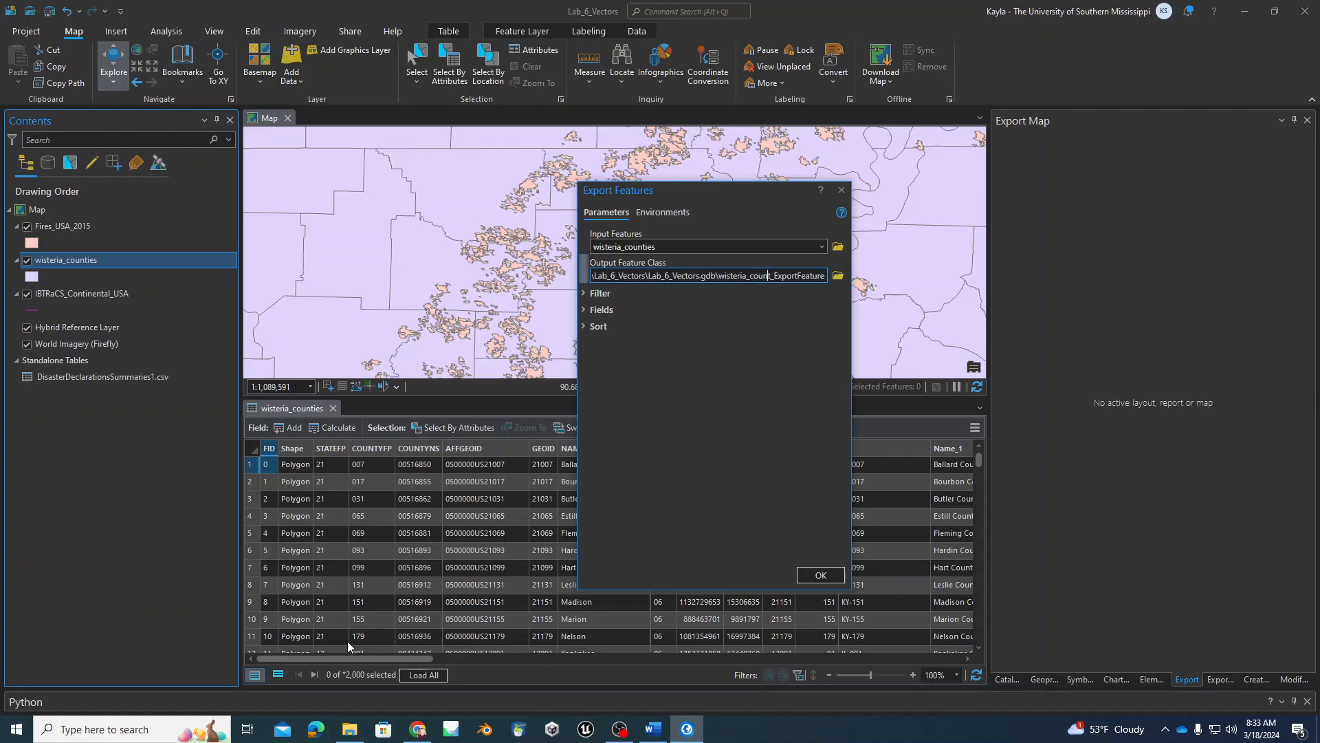
pyautogui.hotkey('ctrl', 'shift', 'Left')
pyautogui.hotkey('ctrl', 'shift', 'Left')
pyautogui.hotkey('ctrl', 'shift', 'Left')
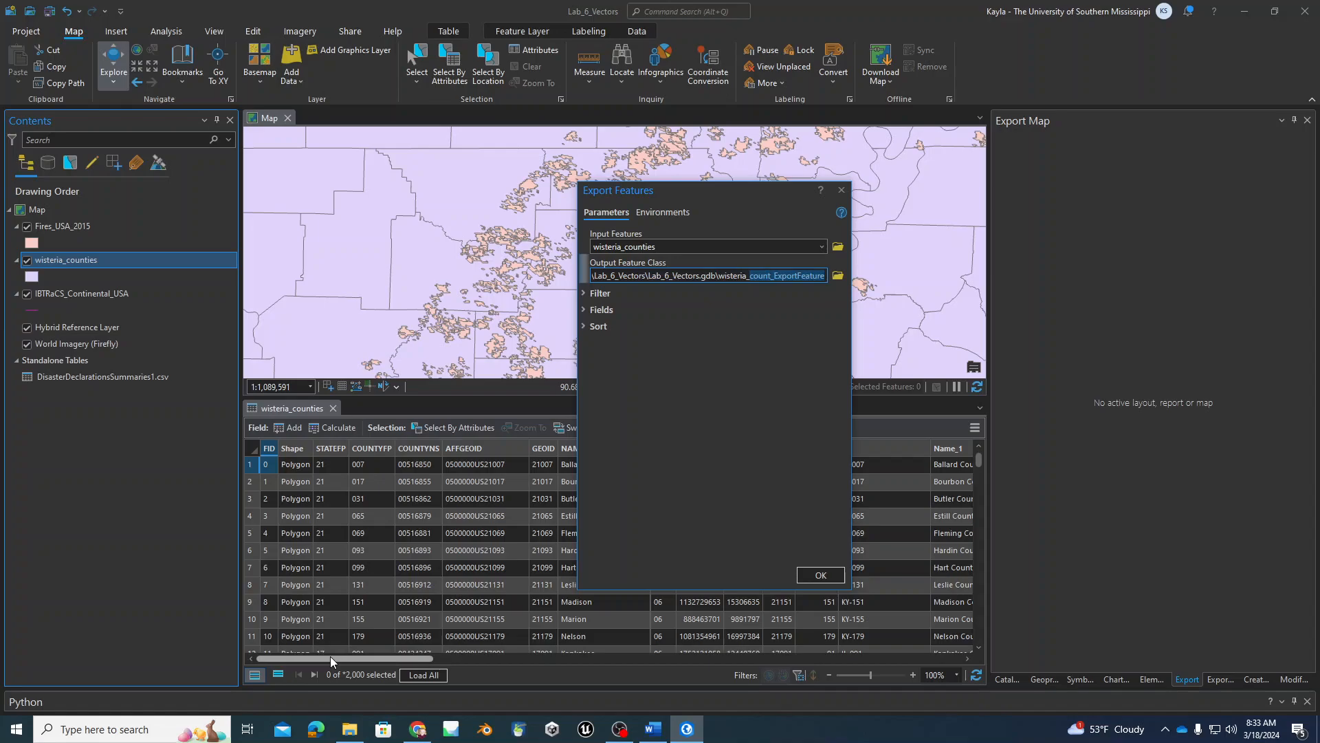
pyautogui.write('Wister')
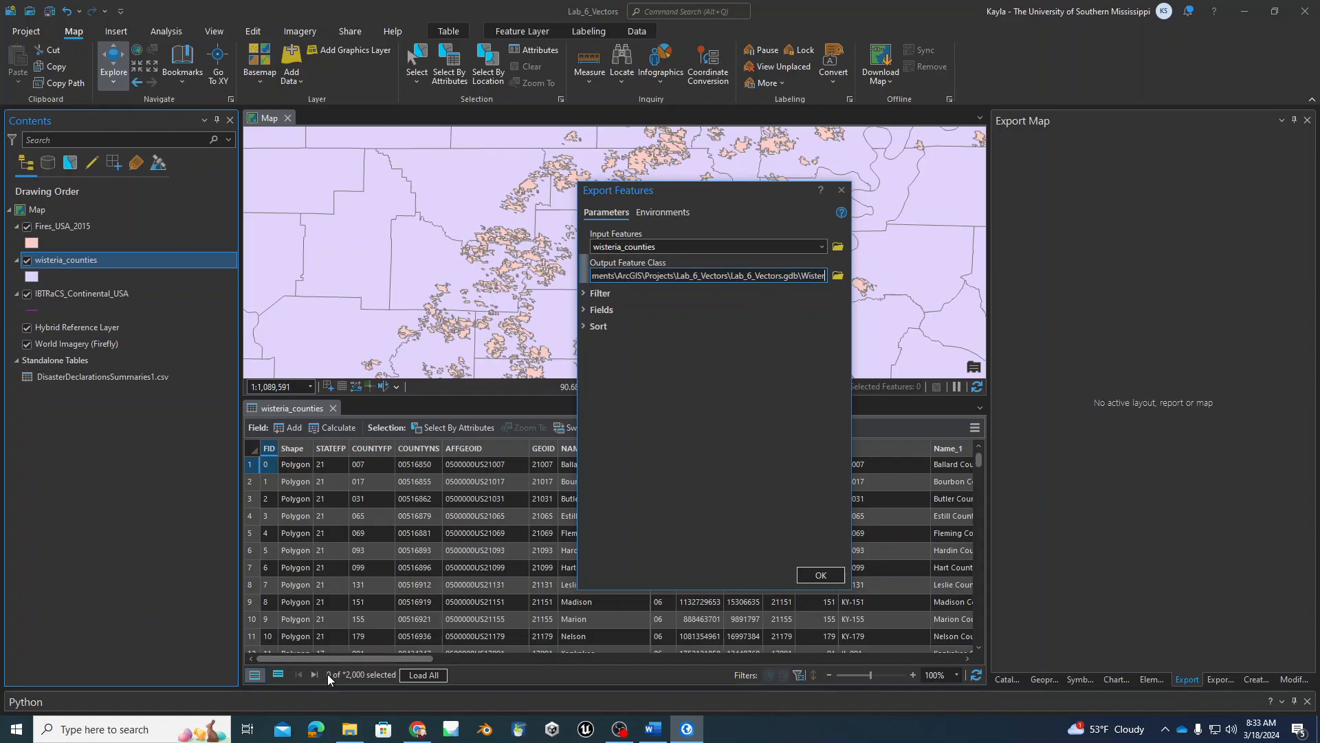
pyautogui.write('ia_C')
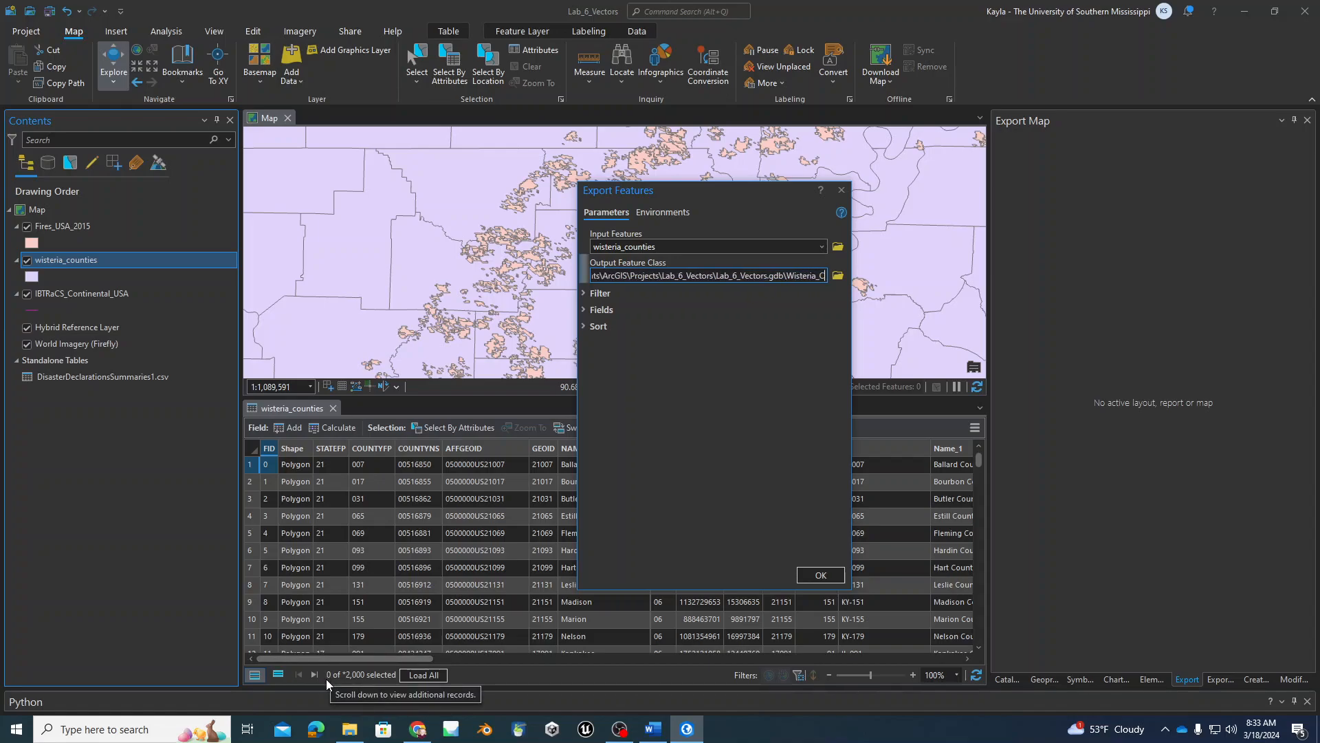
pyautogui.write('ounties_wi')
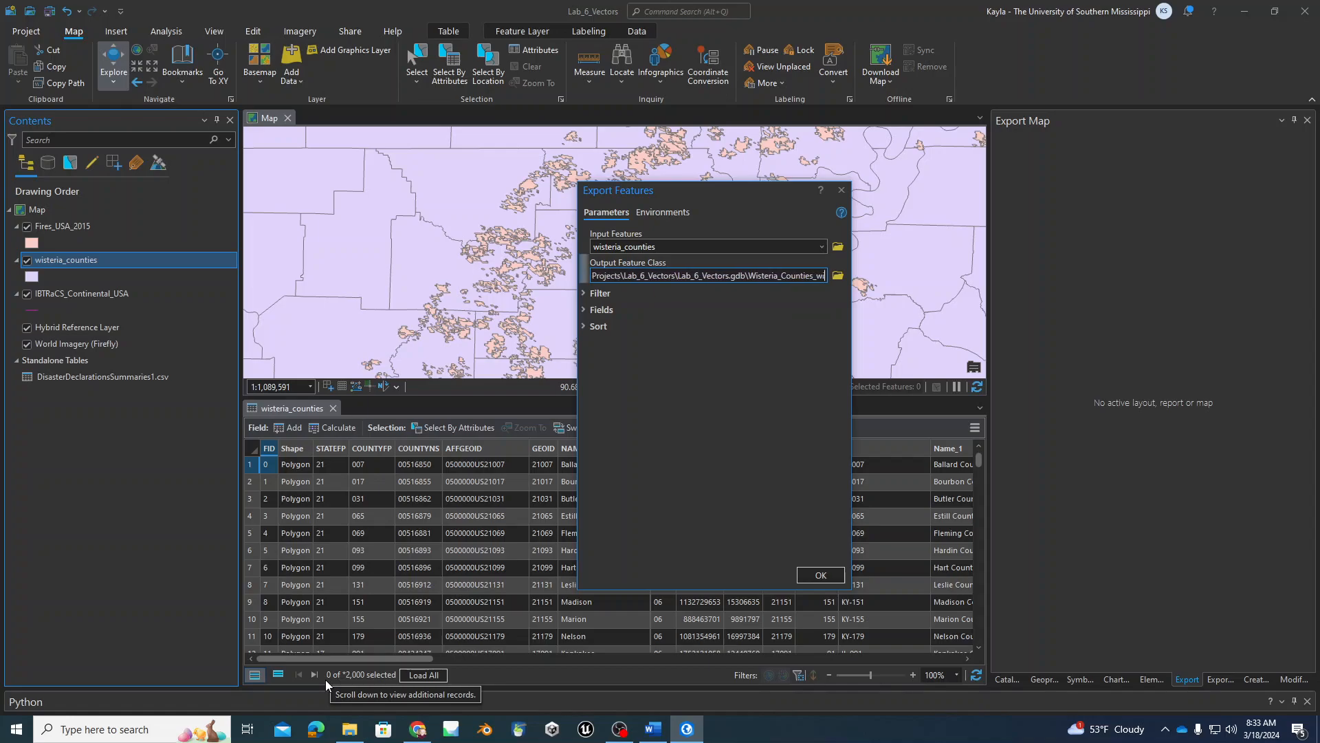
pyautogui.write('th_Dist')
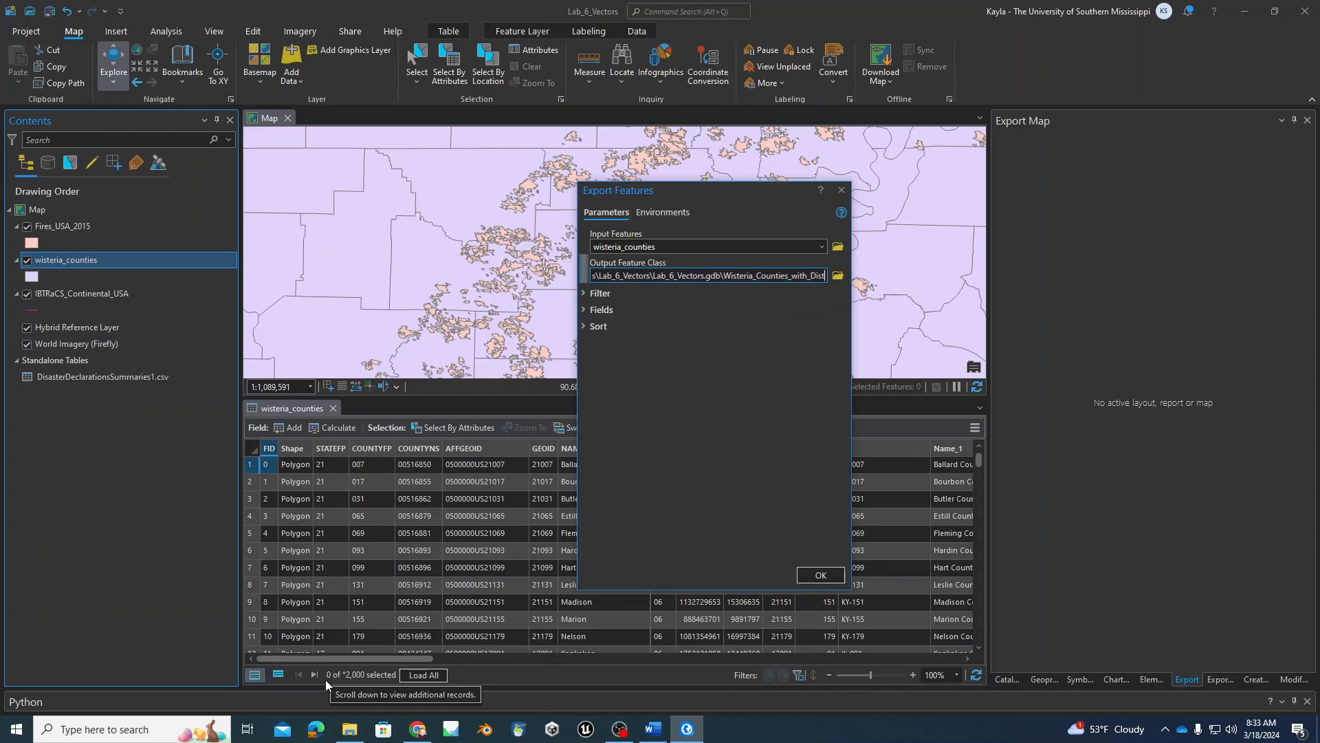
pyautogui.press('BackSpace')
pyautogui.write('aster')
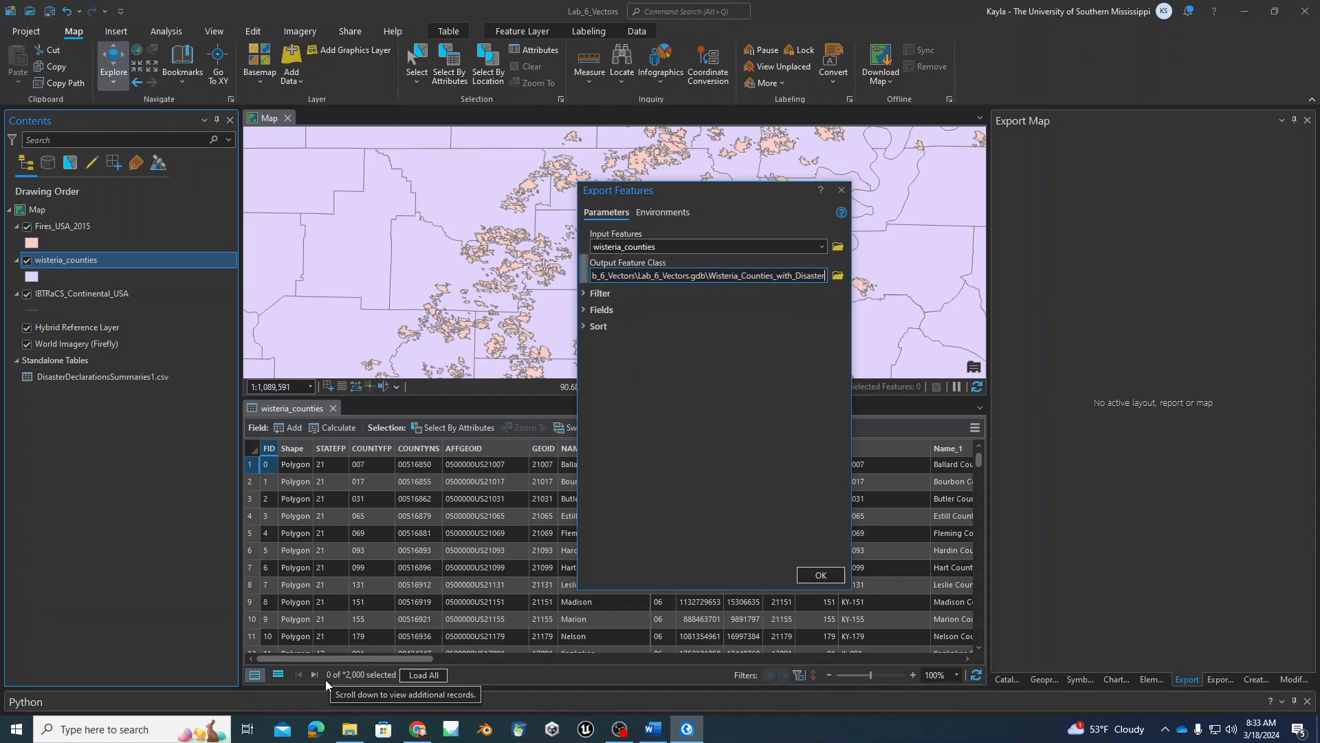
pyautogui.write('_Decl')
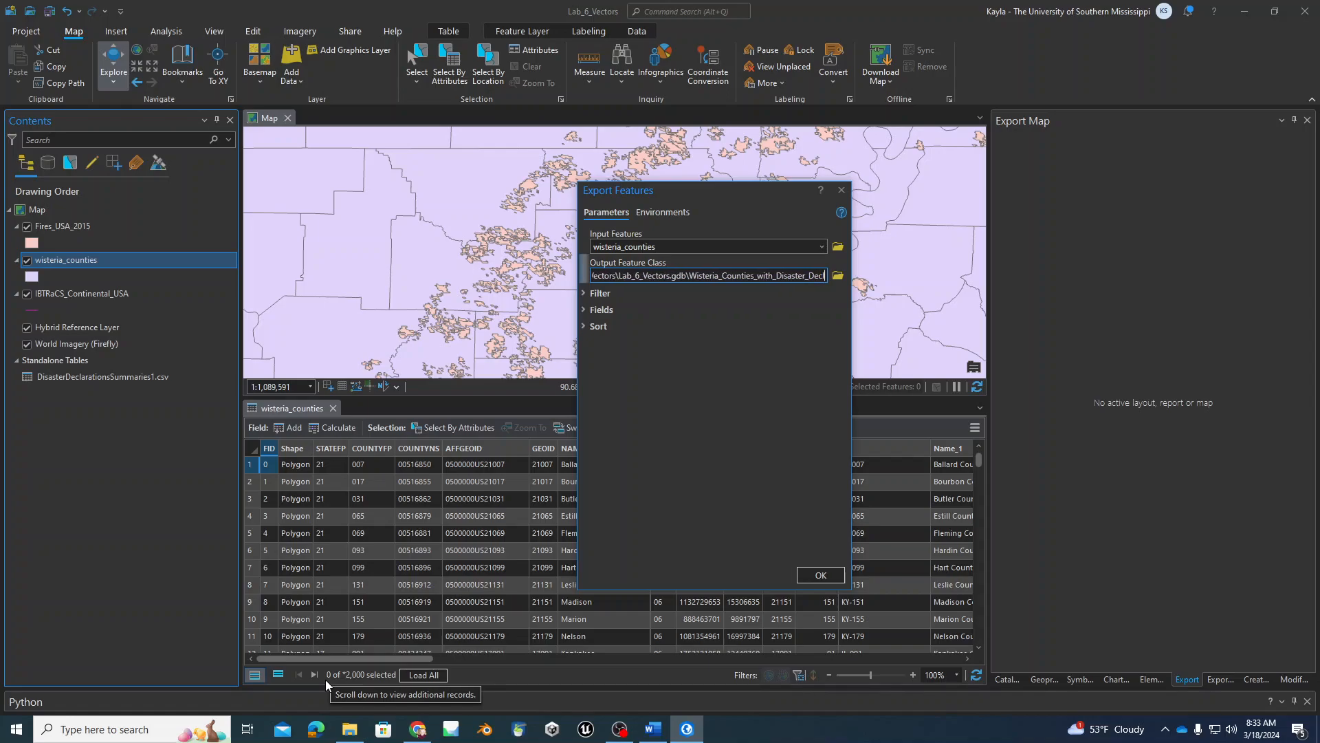
pyautogui.write('aration')
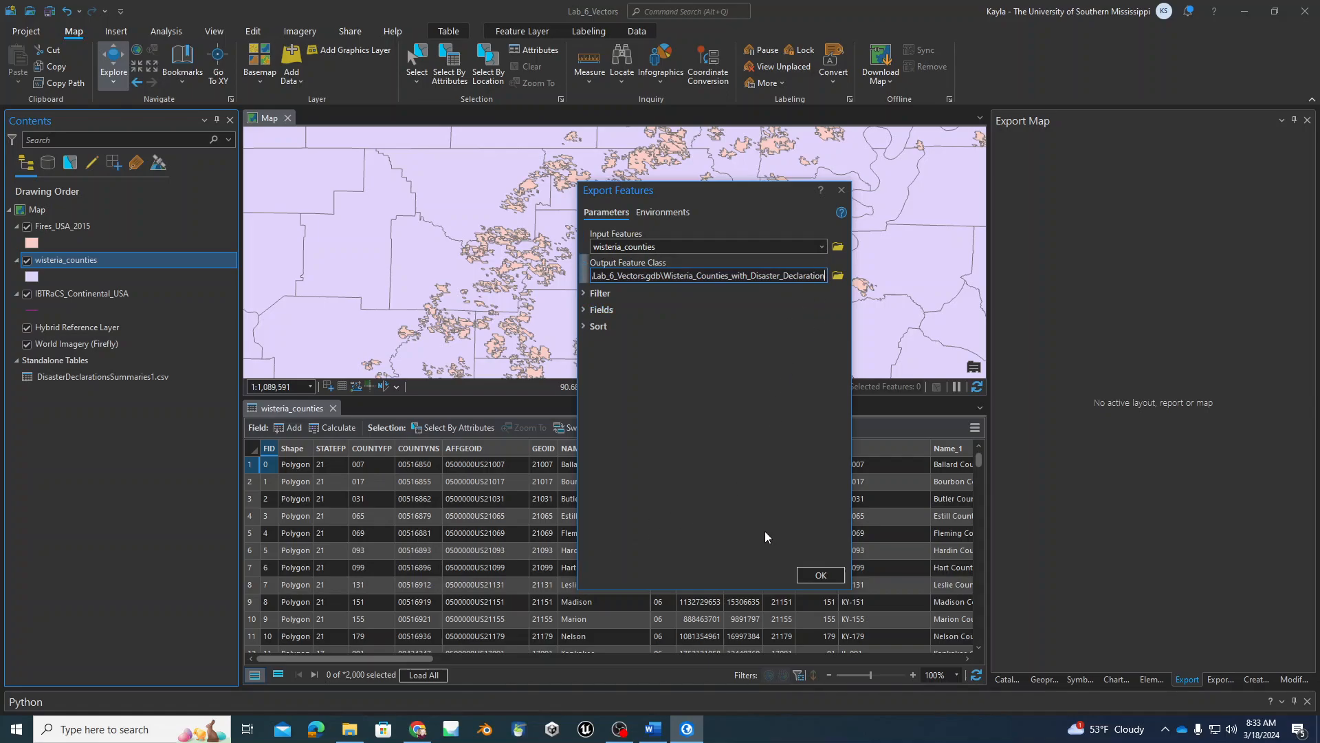
pyautogui.click(832, 574)
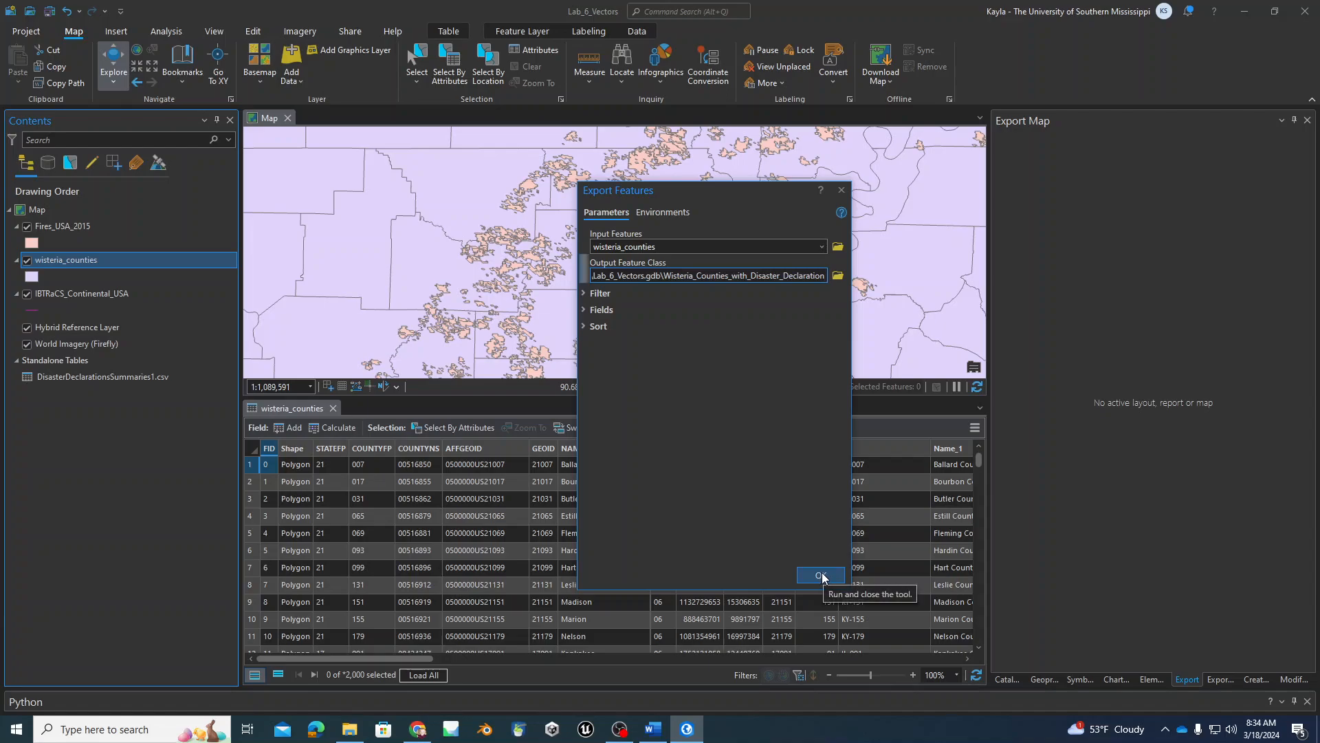
pyautogui.click(823, 575)
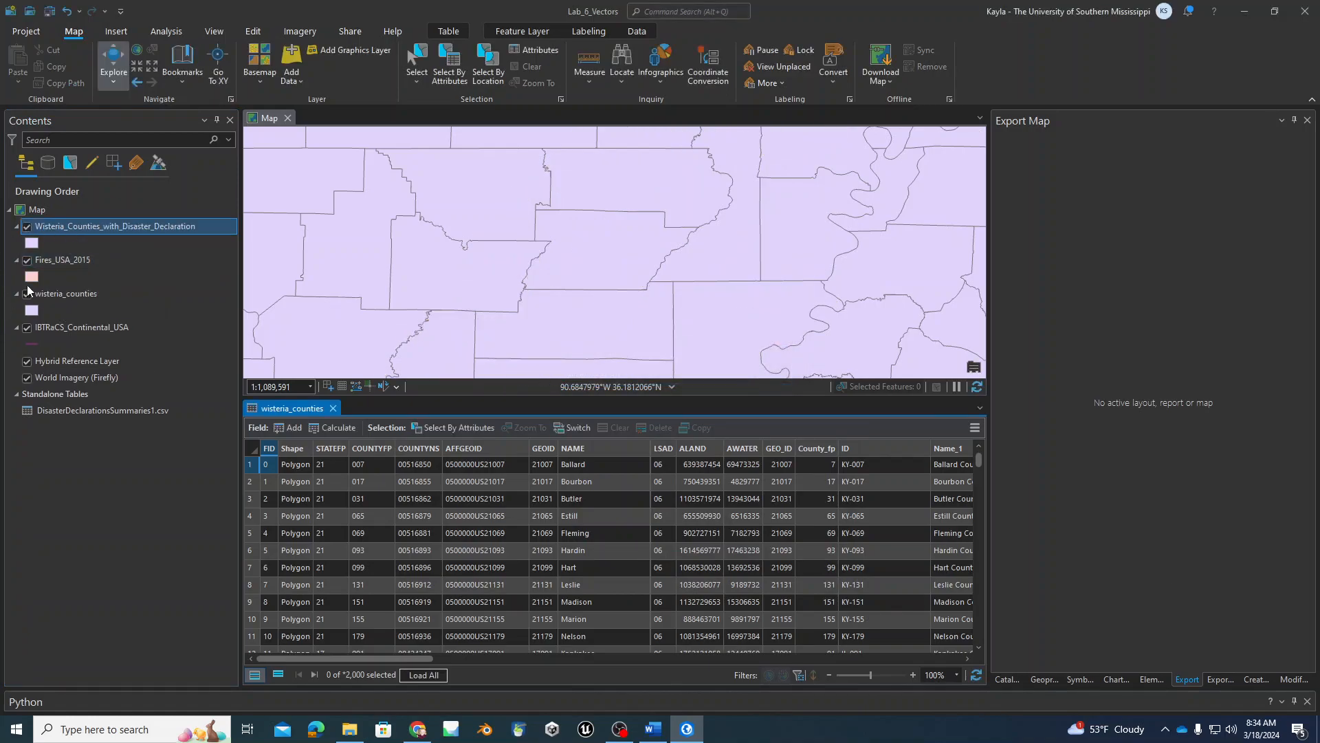
# Check the disaster fields in the Wisteria_Counties_with_Disaster_Declaration attribute table, including Snowstorm, and close both open tables.
pyautogui.rightClick(94, 224)
pyautogui.click(125, 288)
pyautogui.moveTo(319, 660); pyautogui.dragTo(816, 634)
pyautogui.click(841, 448)
pyautogui.click(706, 448)
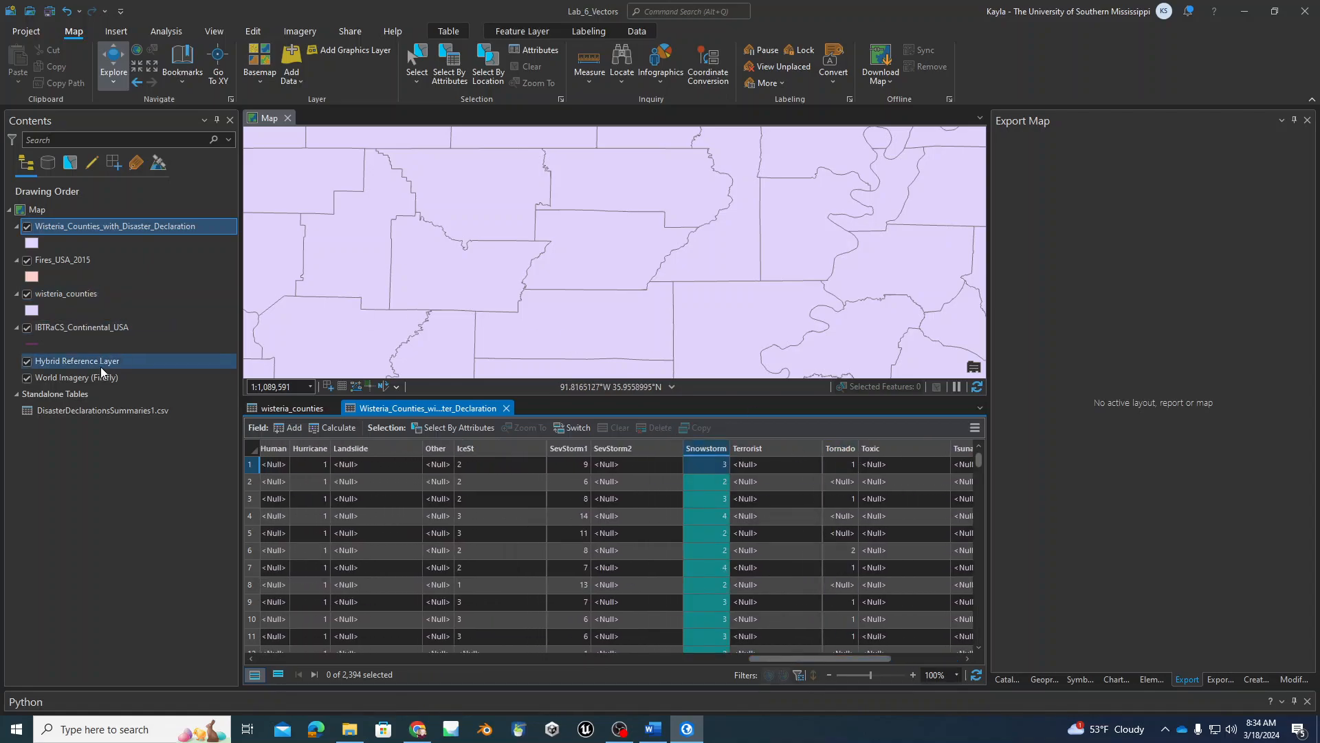
pyautogui.click(506, 408)
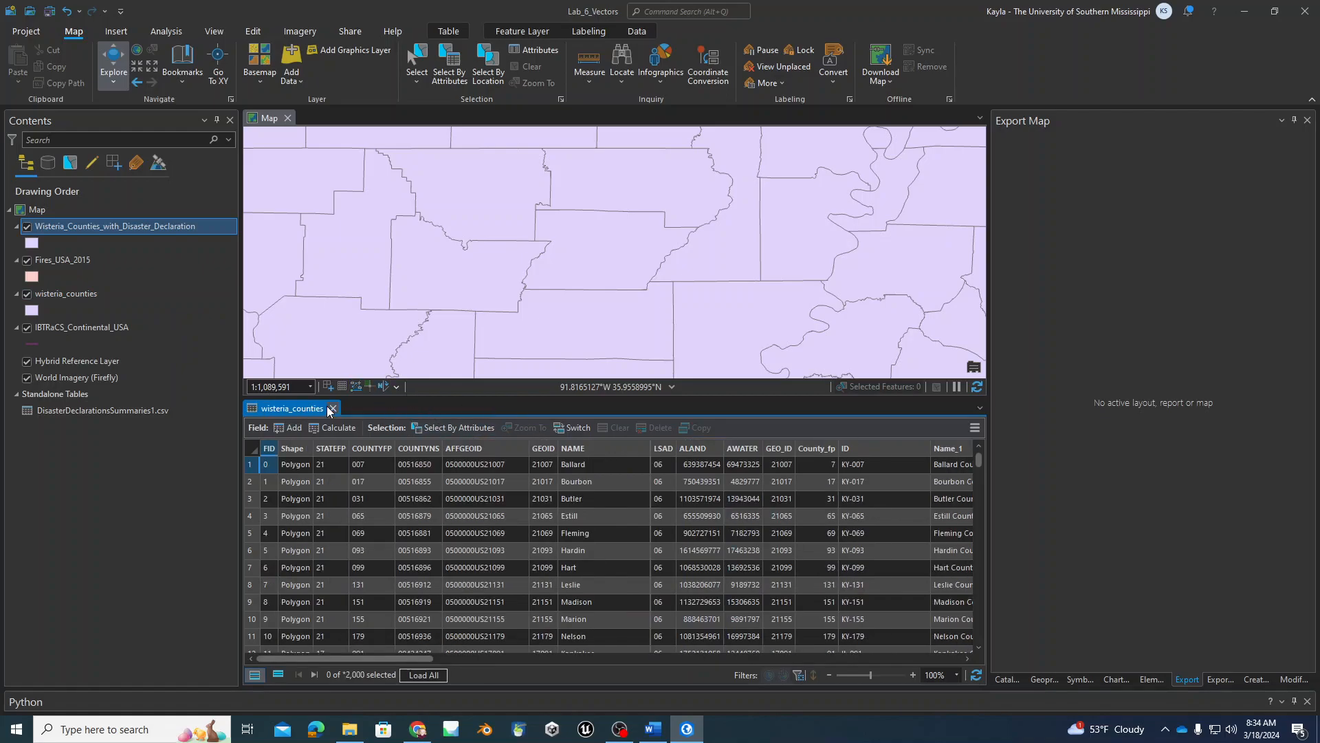
pyautogui.click(331, 411)
# Remove the original wisteria_counties layer and the standalone DisasterDeclarationsSummaries1.csv table from the map.
pyautogui.rightClick(68, 296)
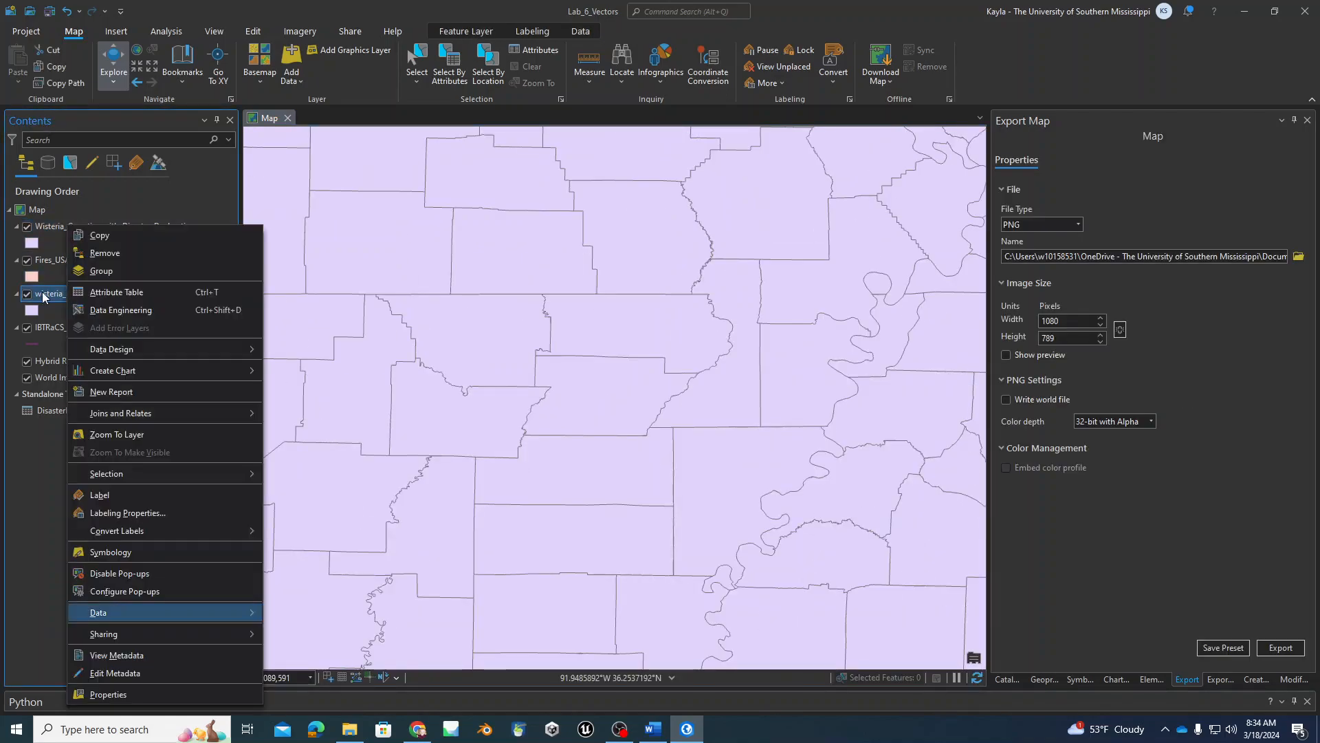
pyautogui.click(83, 263)
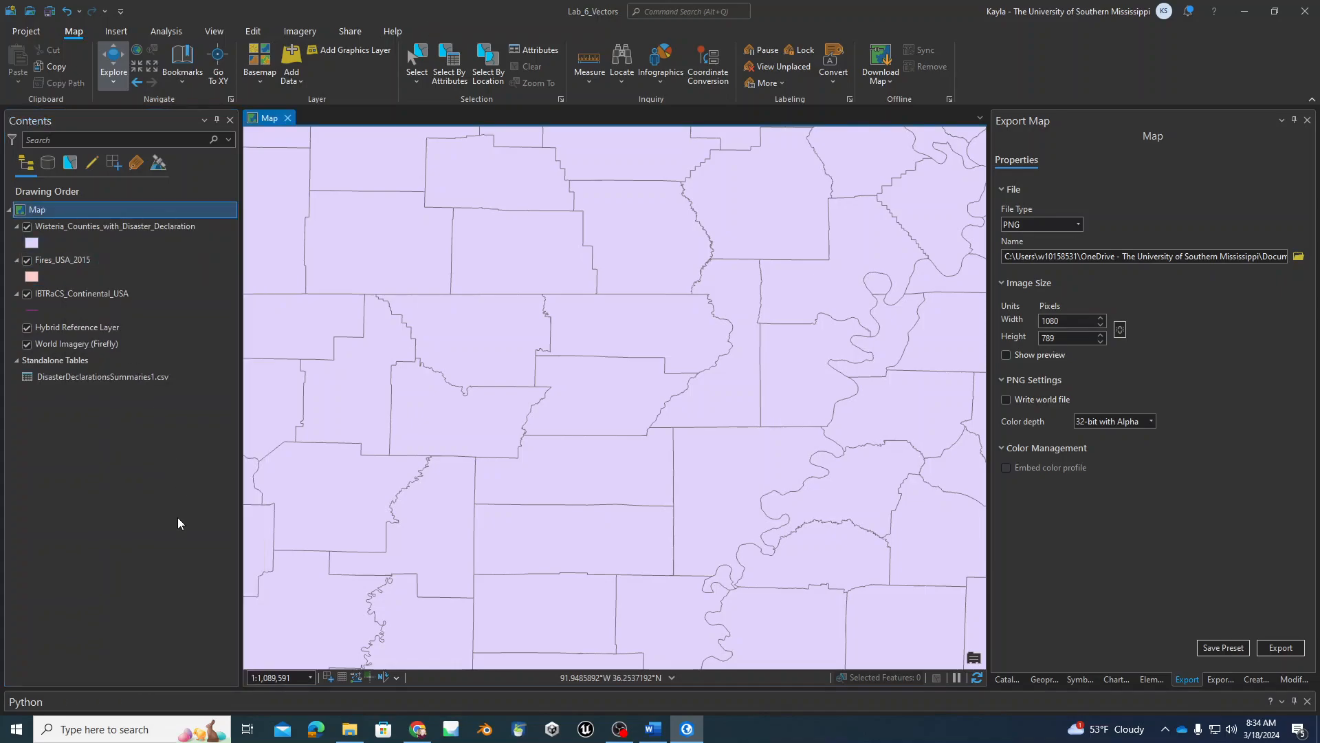
pyautogui.rightClick(81, 383)
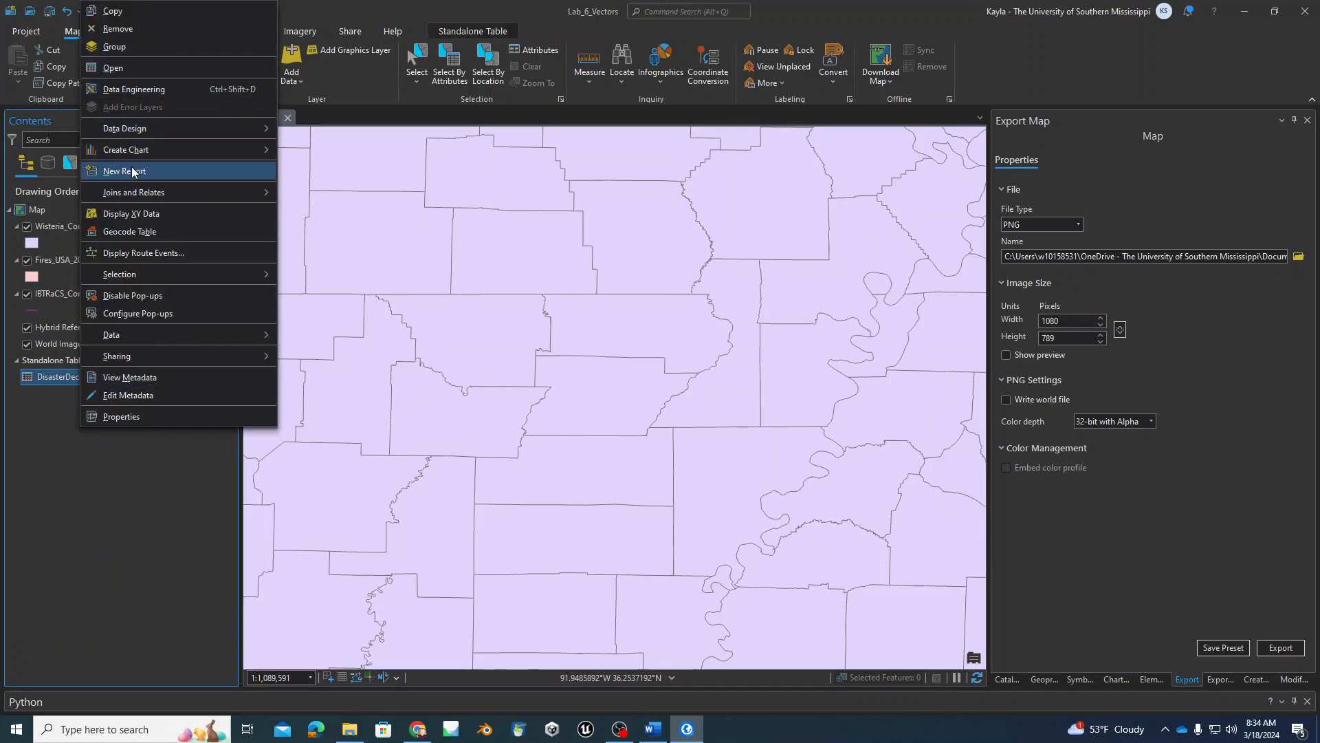
pyautogui.click(141, 28)
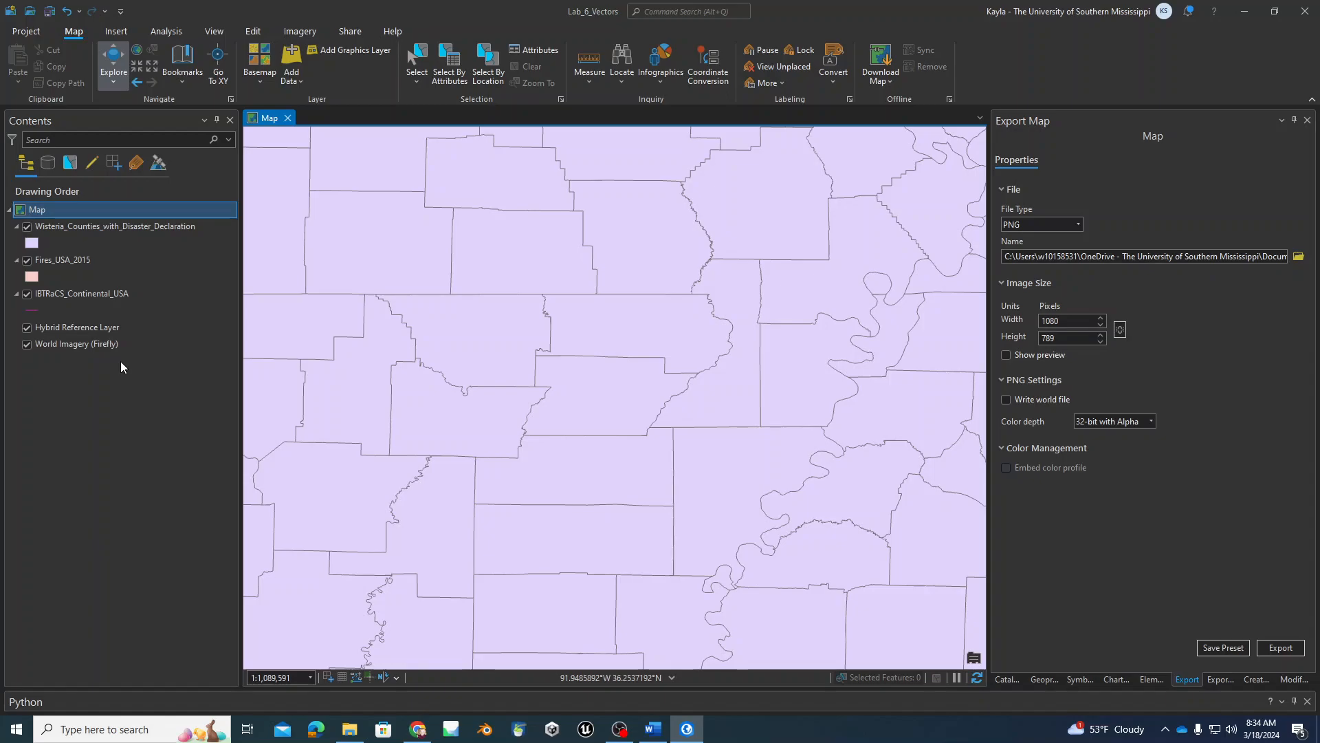
pyautogui.scroll(-5, 588, 472)
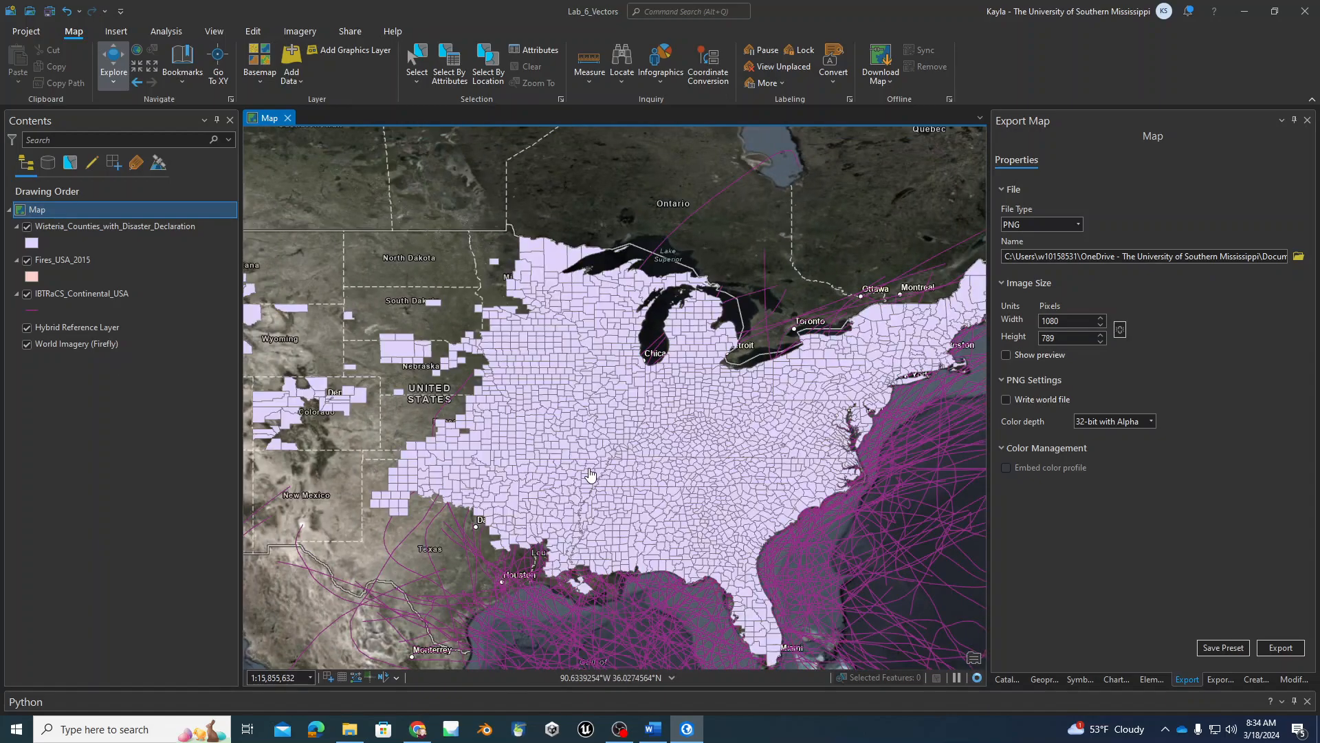